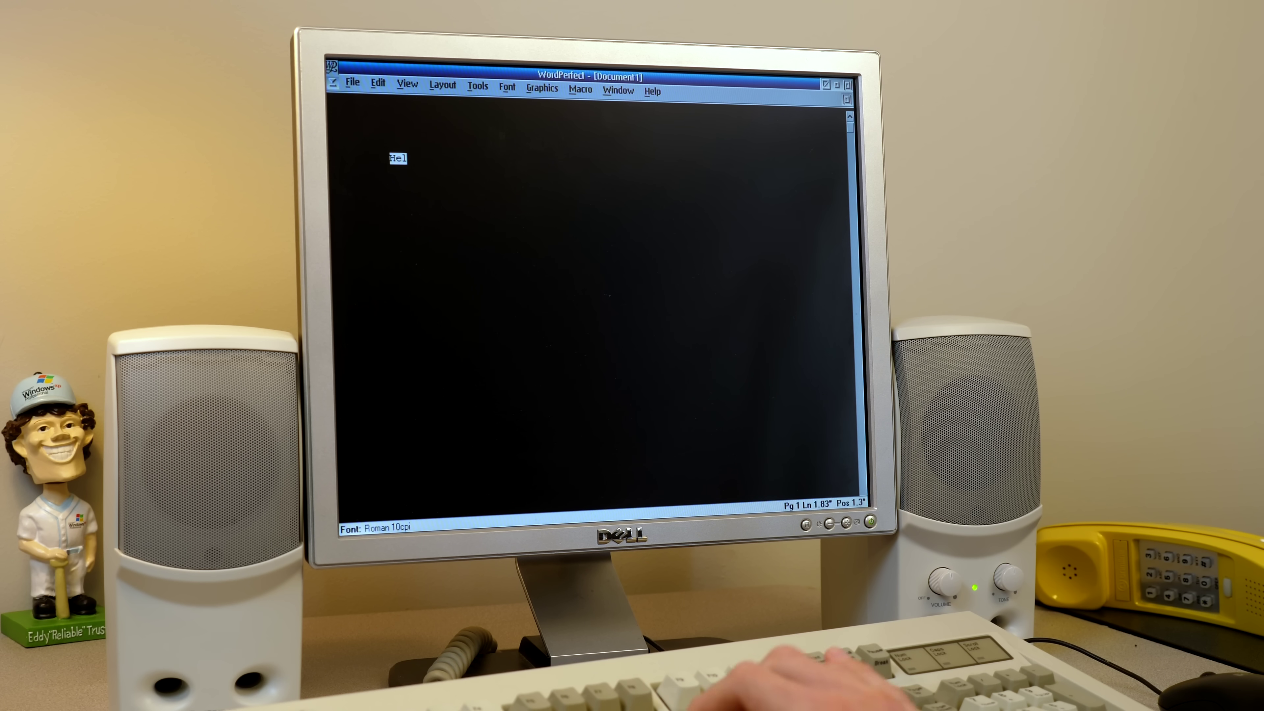
- Type "Hello world!" and enter scratch text in a new paragraph below it, deleting part of that text again
{"action": "type", "text": "!"}
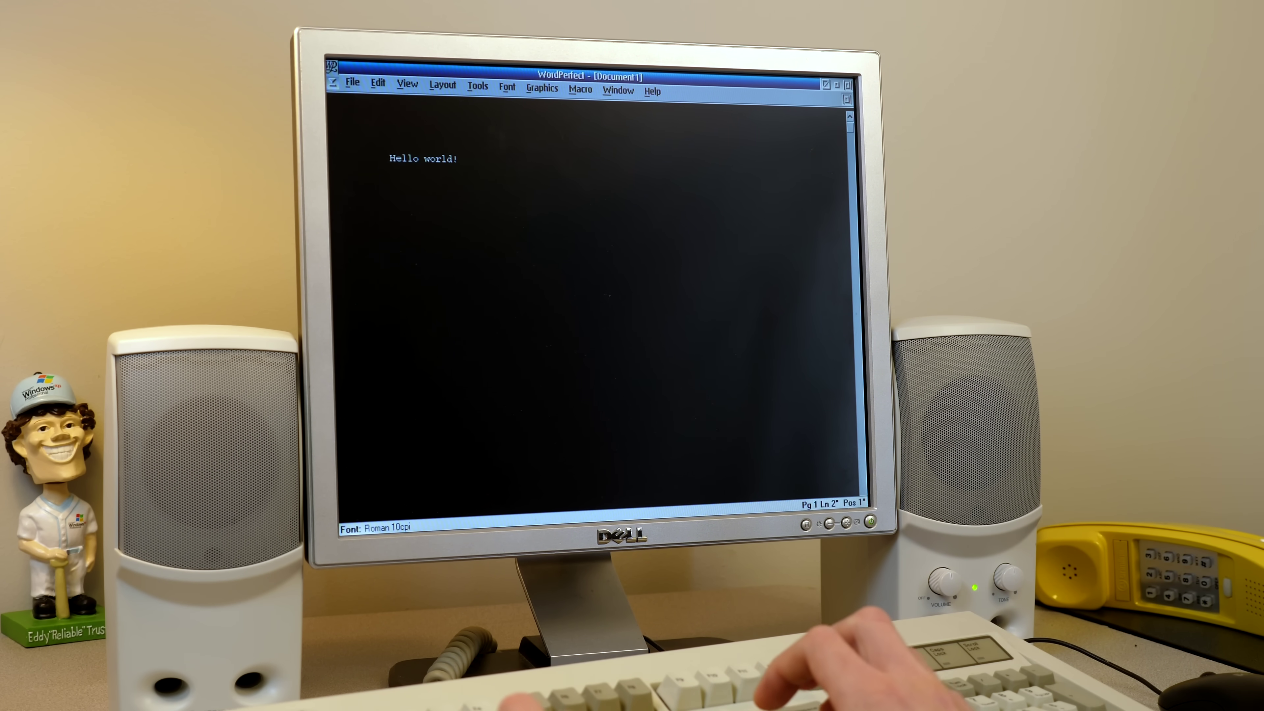
{"action": "key", "text": "Return"}
{"action": "key", "text": "Return"}
{"action": "type", "text": "sdfsdfasdf"}
{"action": "key", "text": "BackSpace"}
{"action": "key", "text": "BackSpace"}
{"action": "key", "text": "BackSpace"}
{"action": "key", "text": "BackSpace"}
{"action": "key", "text": "BackSpace"}
{"action": "key", "text": "BackSpace"}
{"action": "key", "text": "BackSpace"}
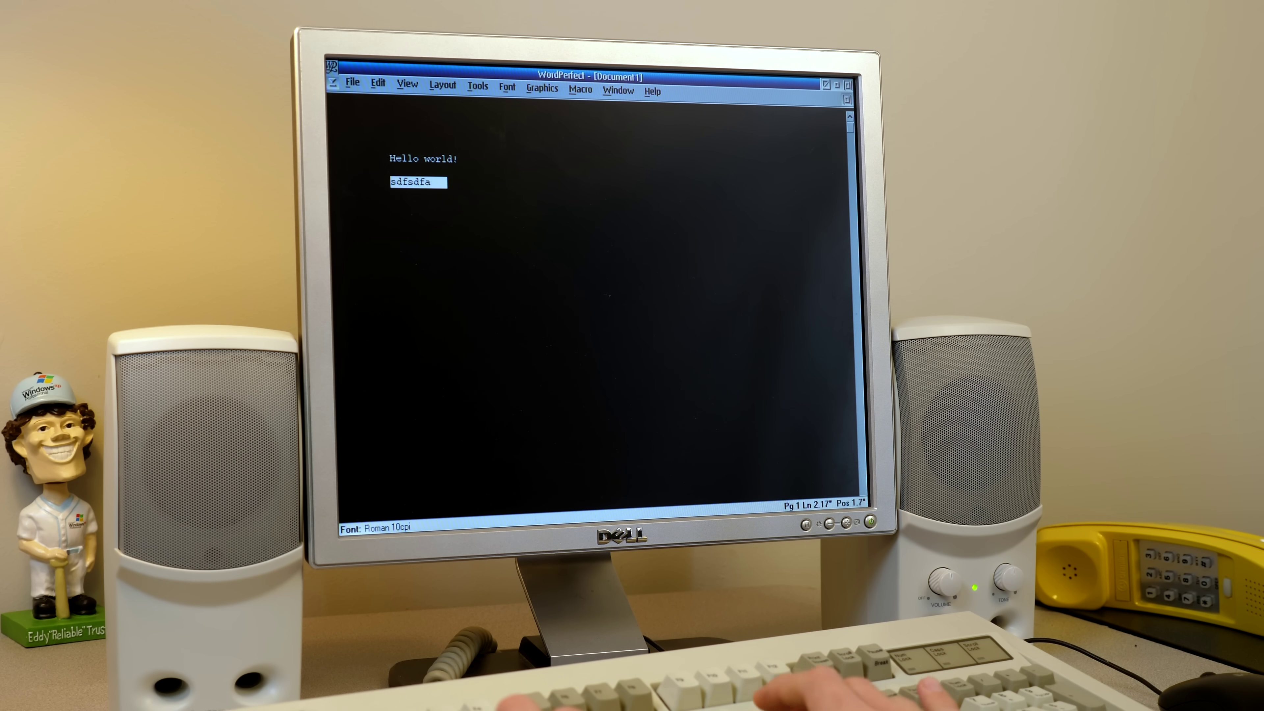
- Try to select all text, reduce the scratch line to "s", and add a line of repeated "sdf" further below
{"action": "key", "text": "ctrl+a"}
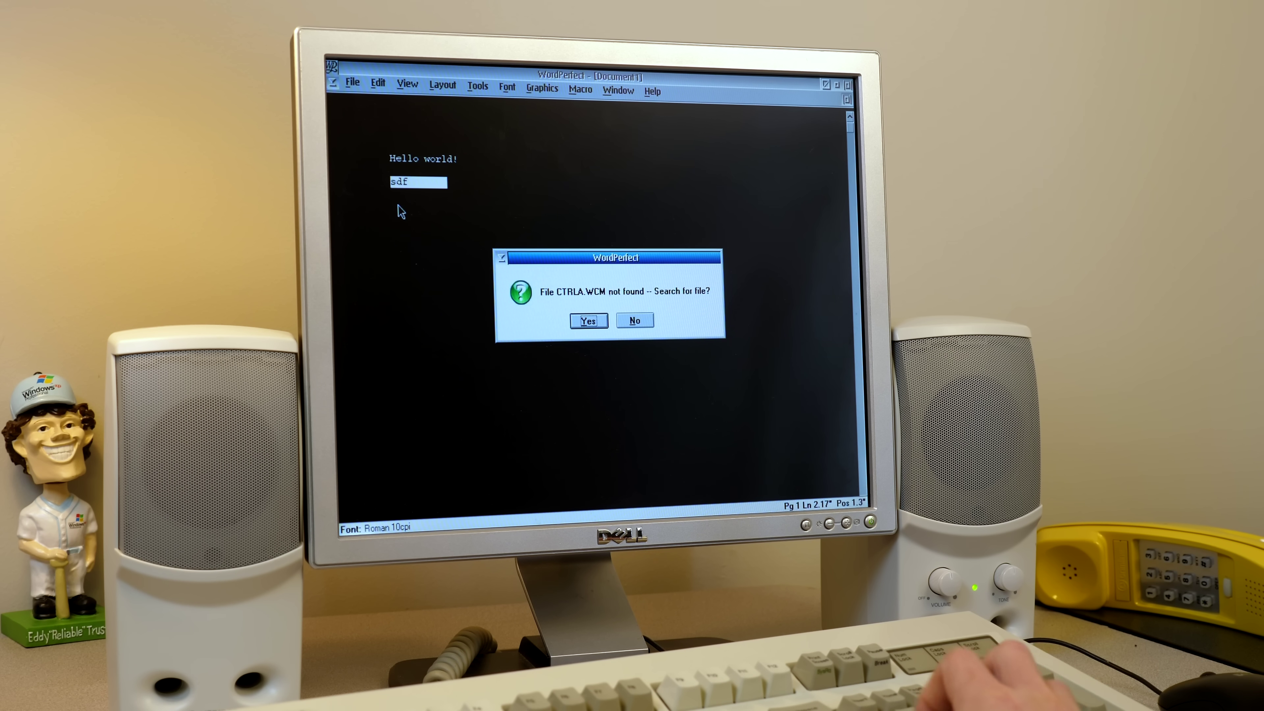
{"action": "key", "text": "Return"}
{"action": "key", "text": "shift+Home"}
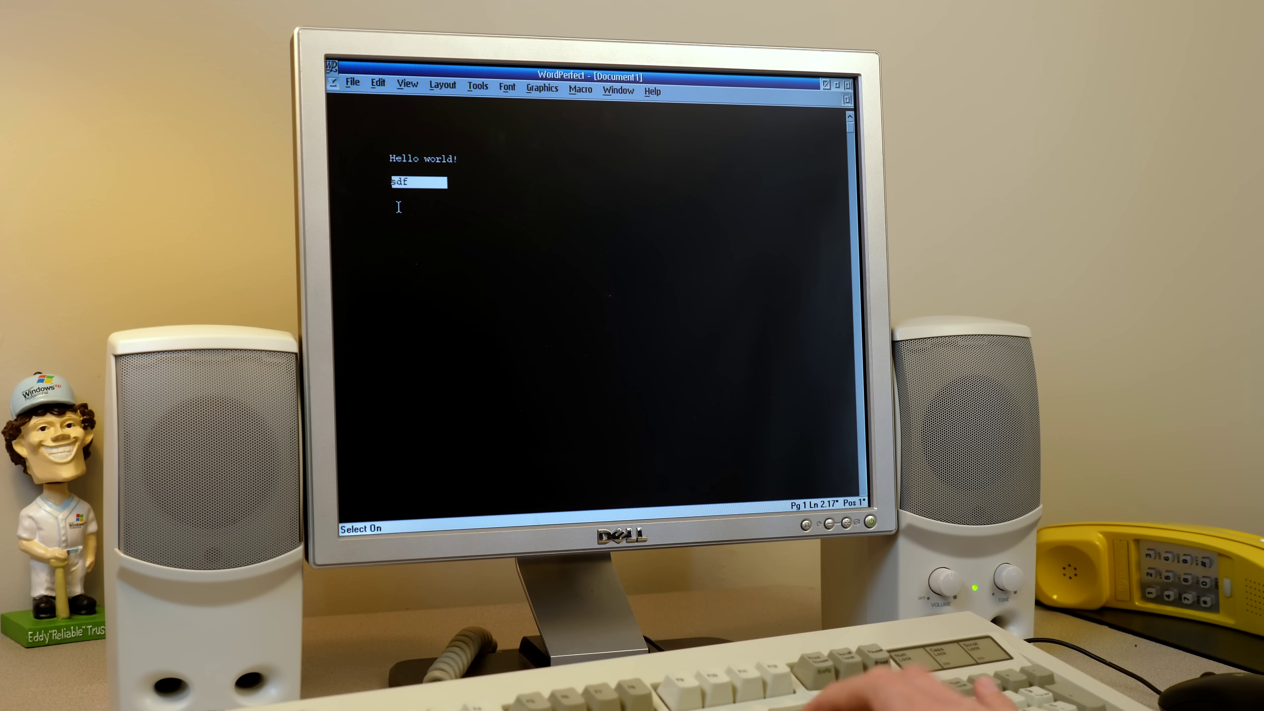
{"action": "type", "text": "s"}
{"action": "key", "text": "Return"}
{"action": "key", "text": "Return"}
{"action": "type", "text": "sdfdf"}
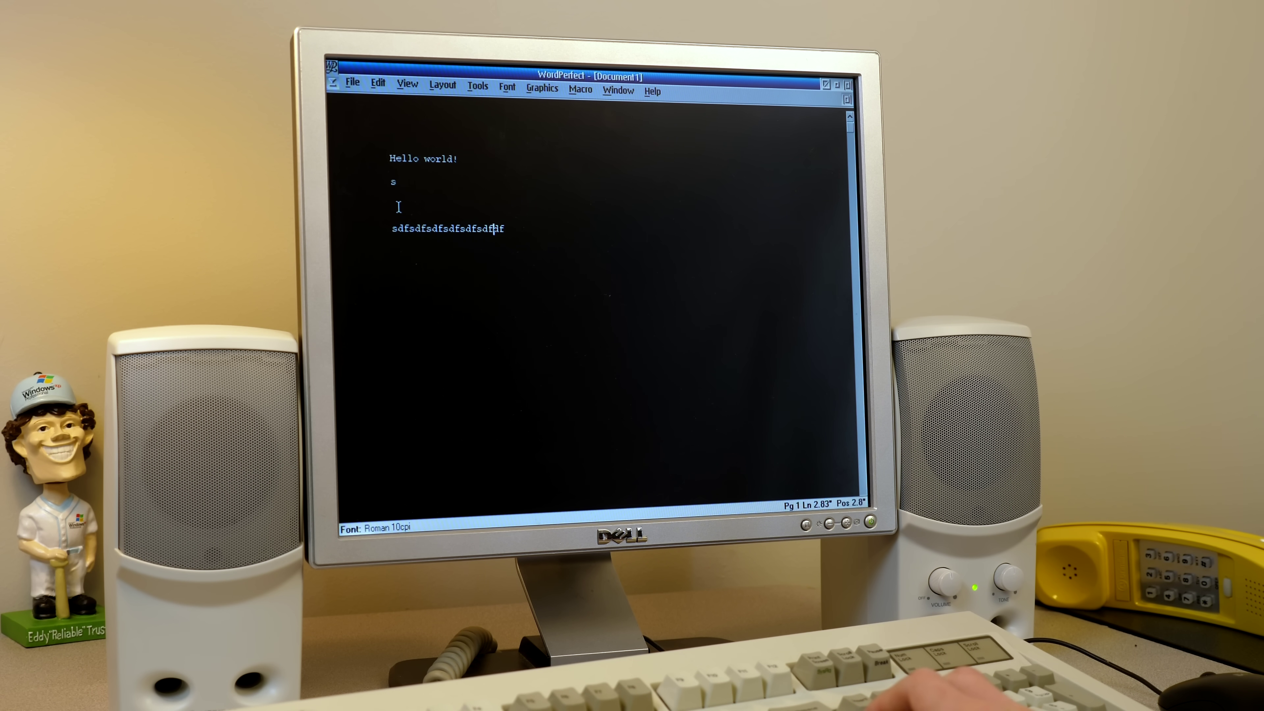
{"action": "type", "text": "sdfsdfsdfsdfsdfsdfsdfsdfsdfsdf"}
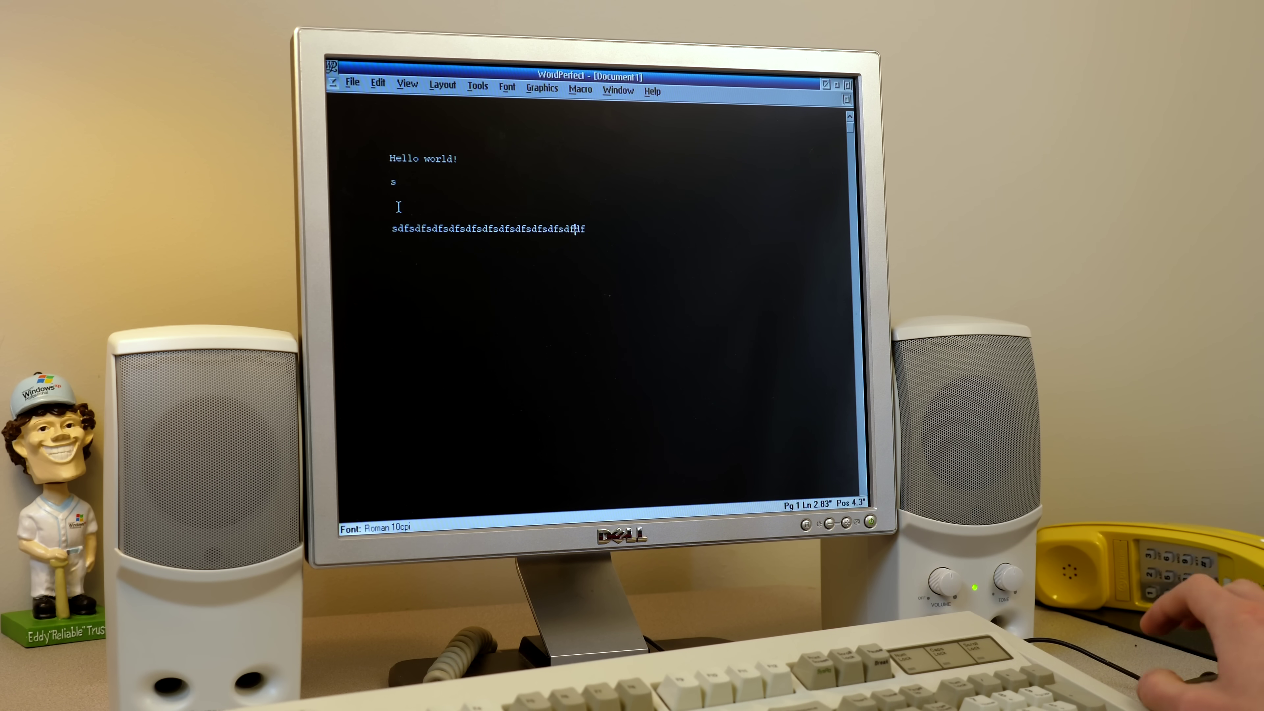
- Delete all text in the document and close WordPerfect without saving
{"action": "left_click_drag", "start_coordinate": [736, 206], "coordinate": [335, 141]}
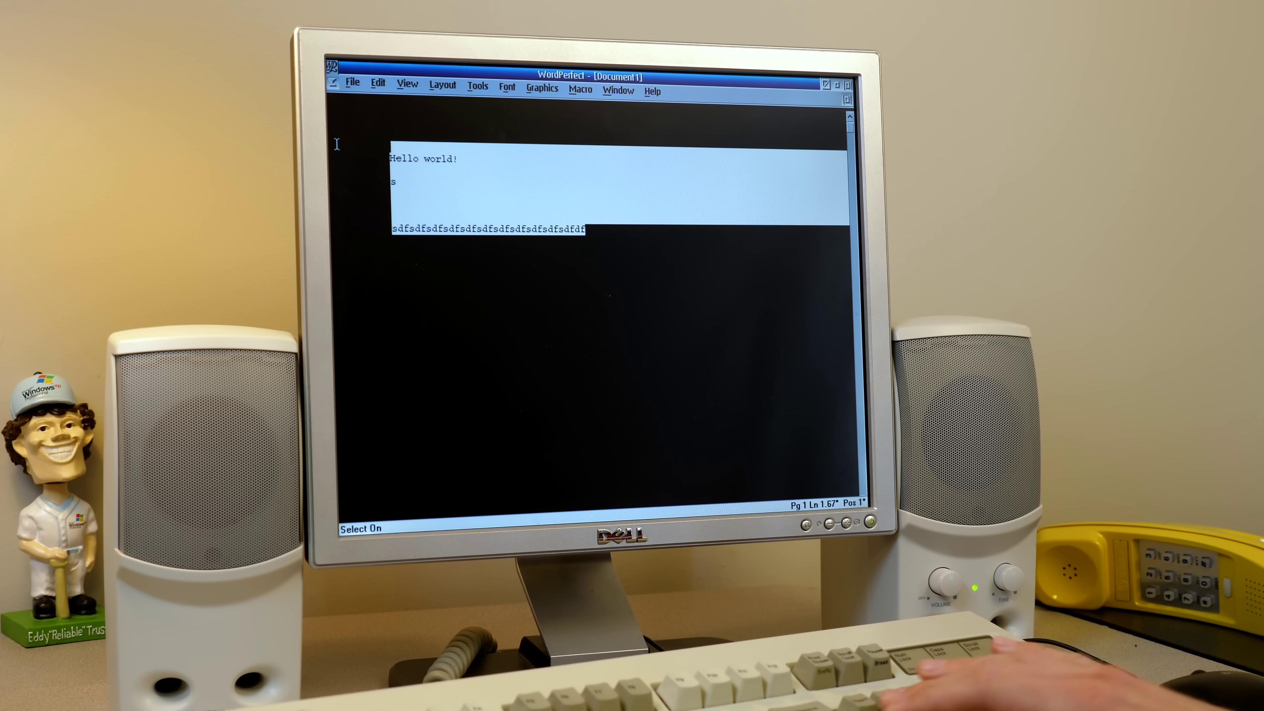
{"action": "key", "text": "Delete"}
{"action": "left_click", "coordinate": [826, 85]}
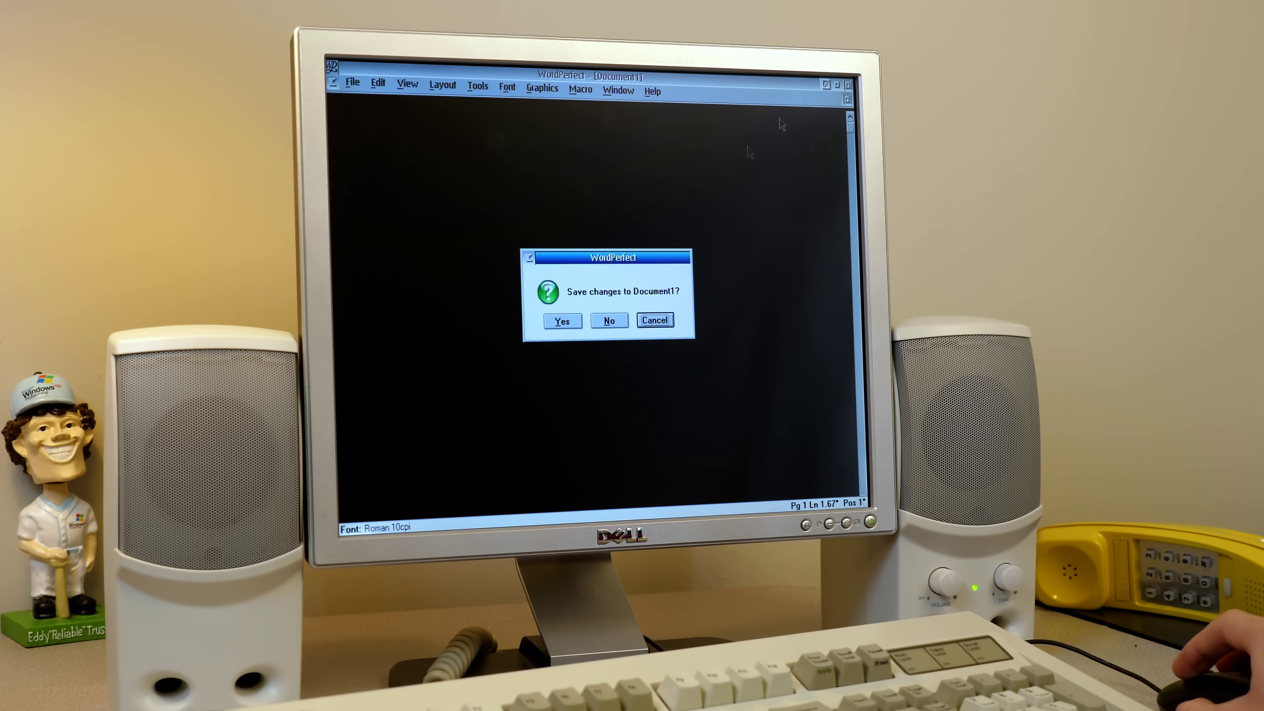
{"action": "left_click", "coordinate": [609, 320]}
- Reopen WordPerfect, type "Hello world!" on the first line and delete it character by character
{"action": "double_click", "coordinate": [508, 247]}
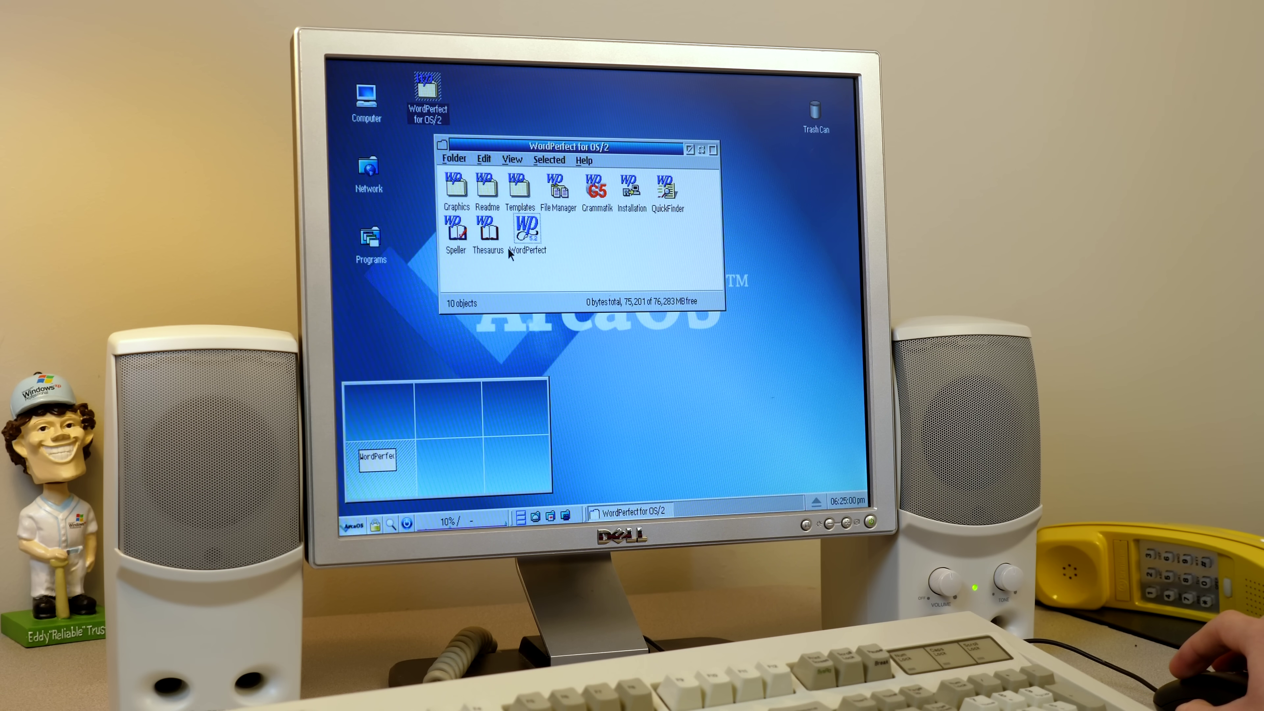
{"action": "type", "text": "Hello world!"}
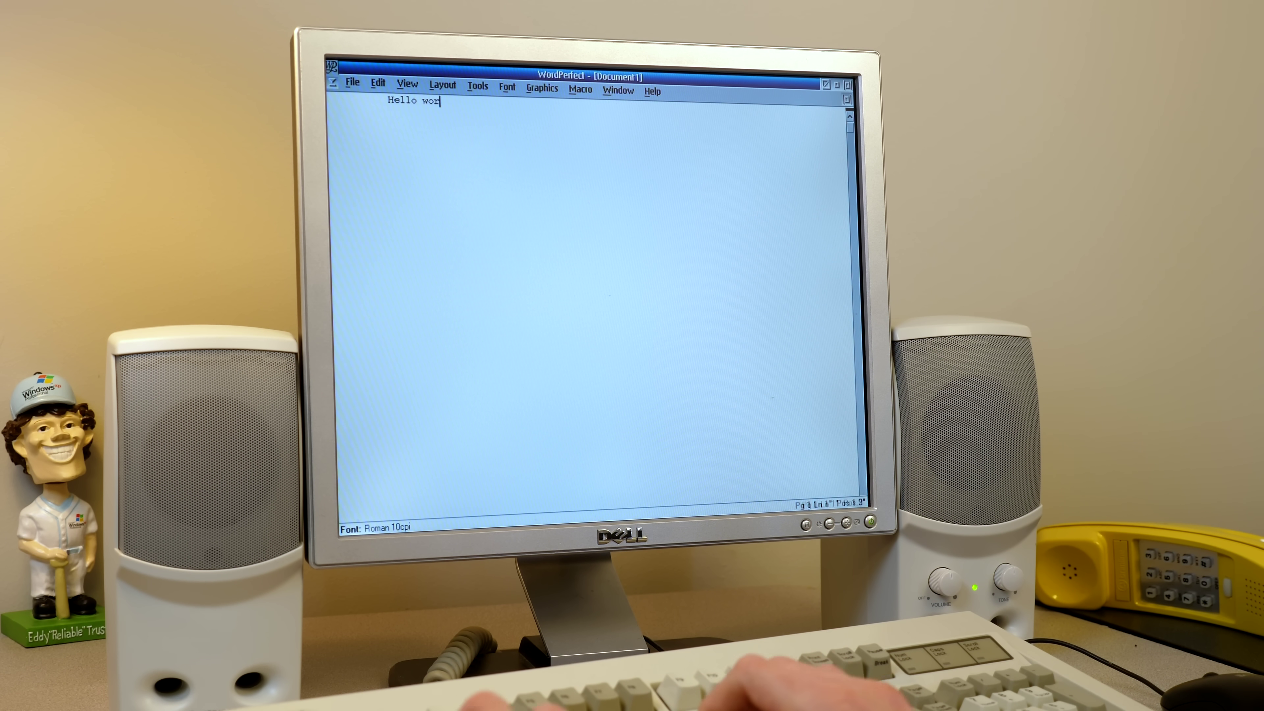
{"action": "key", "text": "BackSpace"}
{"action": "key", "text": "BackSpace"}
{"action": "key", "text": "BackSpace"}
{"action": "key", "text": "BackSpace"}
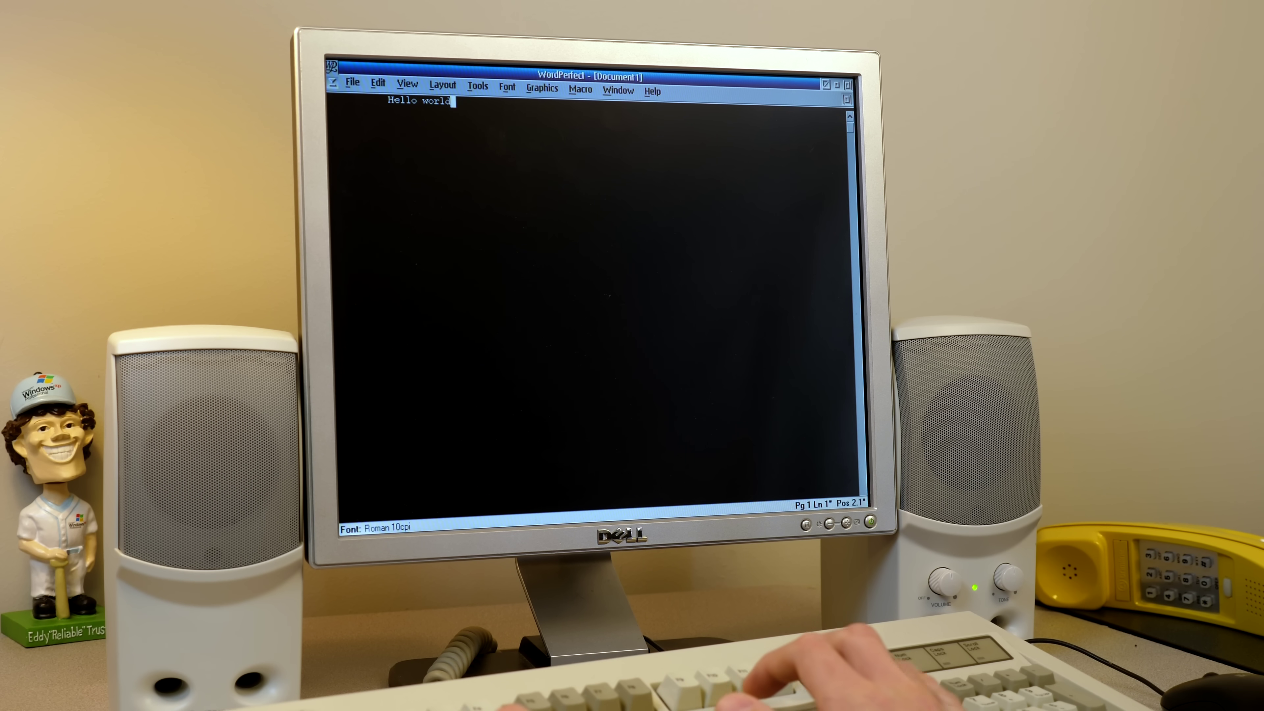
{"action": "key", "text": "BackSpace"}
{"action": "key", "text": "BackSpace"}
{"action": "key", "text": "BackSpace"}
{"action": "key", "text": "BackSpace"}
{"action": "key", "text": "BackSpace"}
{"action": "key", "text": "BackSpace"}
{"action": "key", "text": "BackSpace"}
{"action": "key", "text": "BackSpace"}
{"action": "key", "text": "BackSpace"}
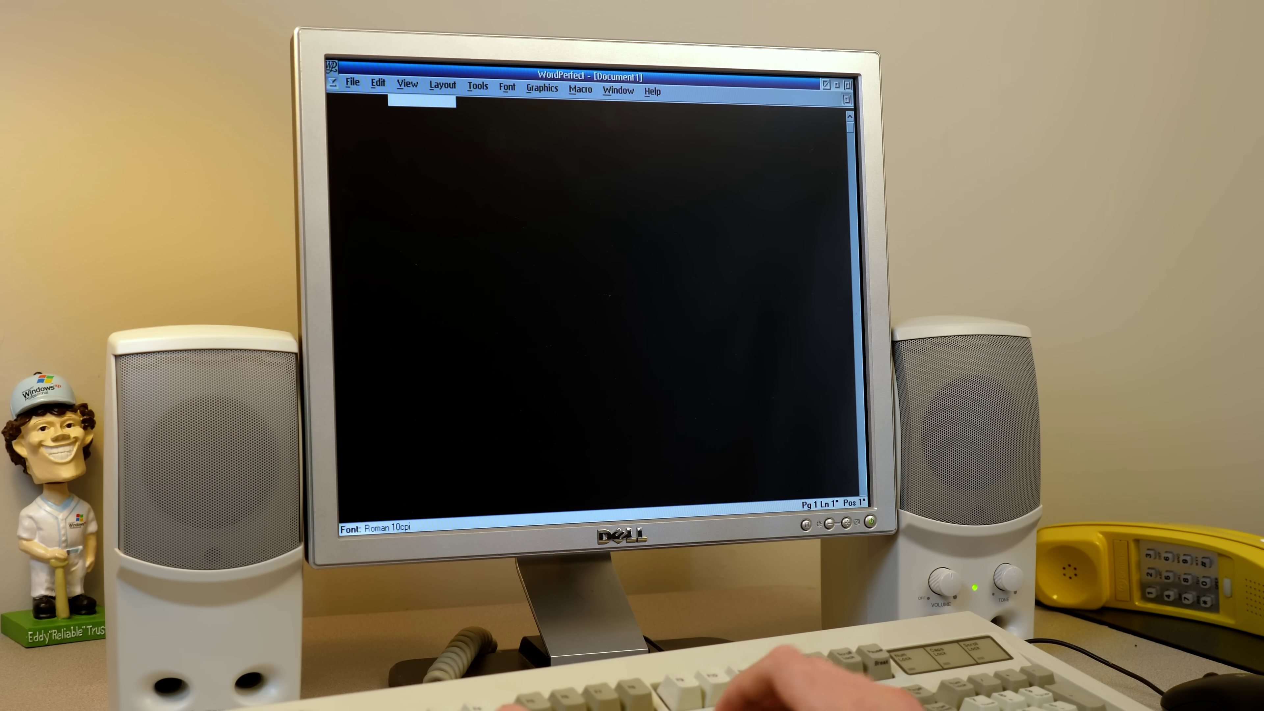
- Add a few blank lines to the empty document and exit WordPerfect without saving
{"action": "key", "text": "Return"}
{"action": "key", "text": "Return"}
{"action": "key", "text": "Return"}
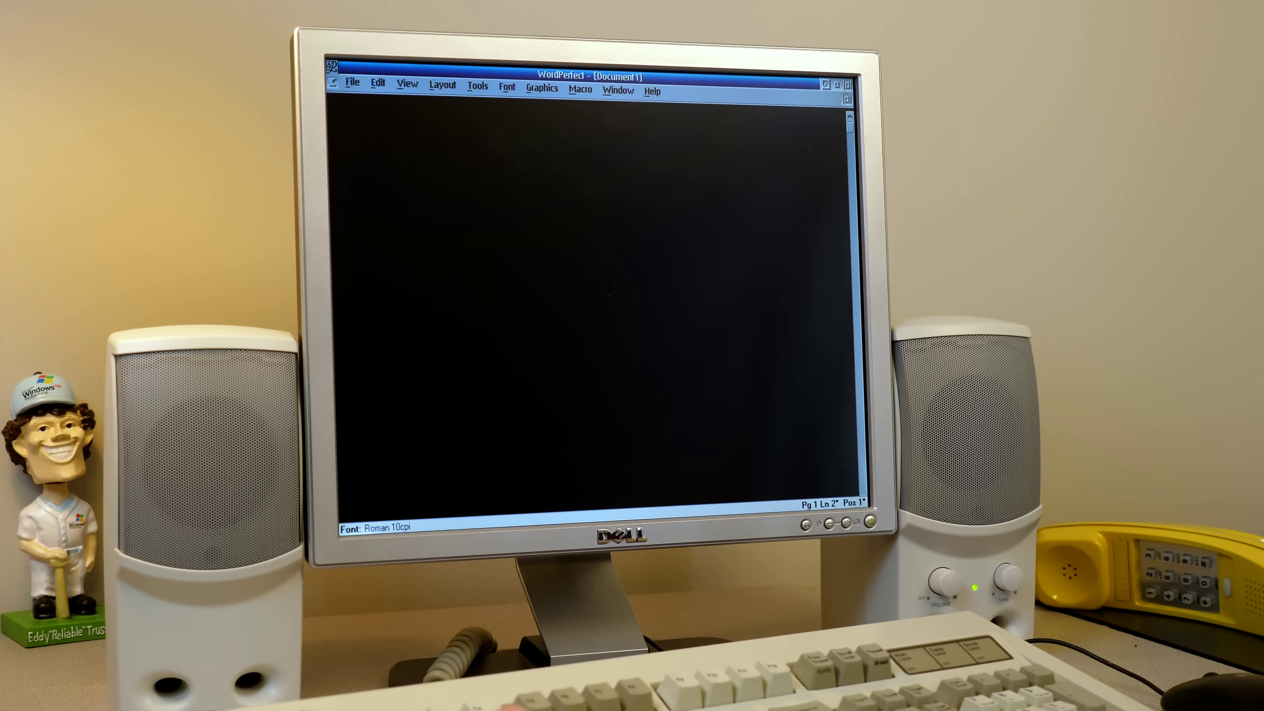
{"action": "key", "text": "alt+F4"}
{"action": "left_click", "coordinate": [610, 319]}
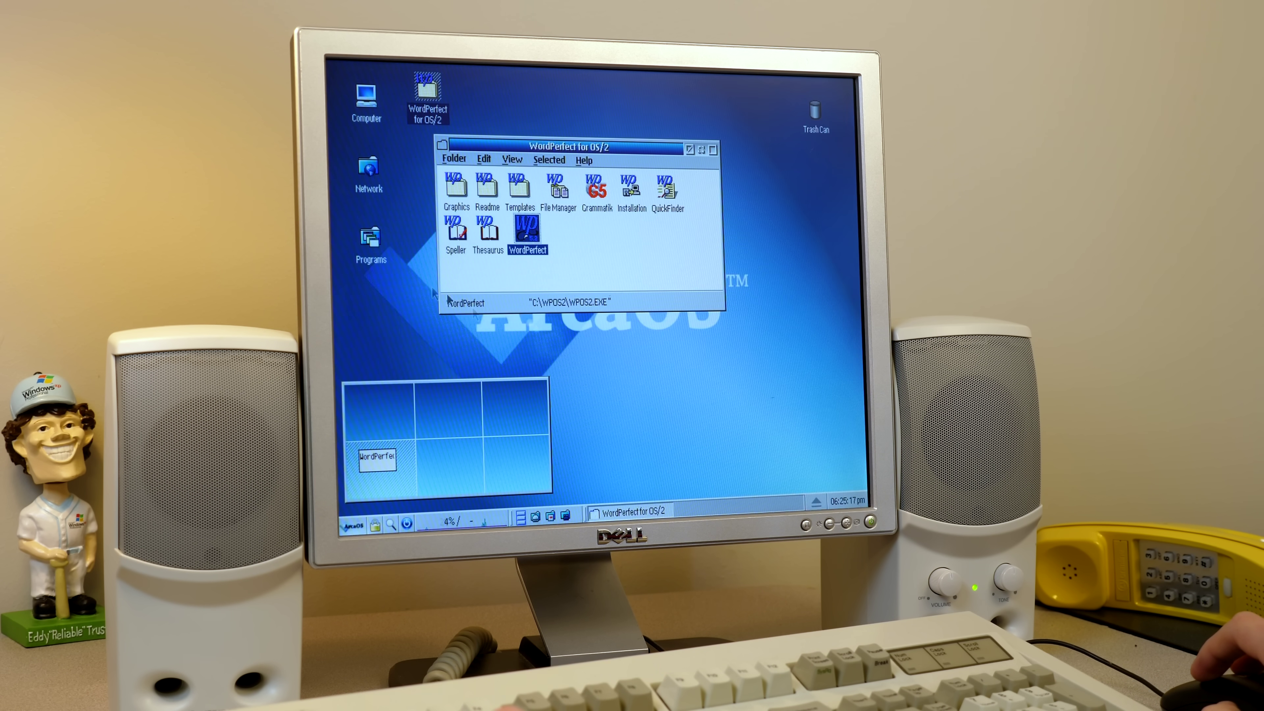
- Open WordPerfect, type "Hello world!" and start a paragraph below with "I am typing this document on a mid-2000s computer"
{"action": "double_click", "coordinate": [518, 229]}
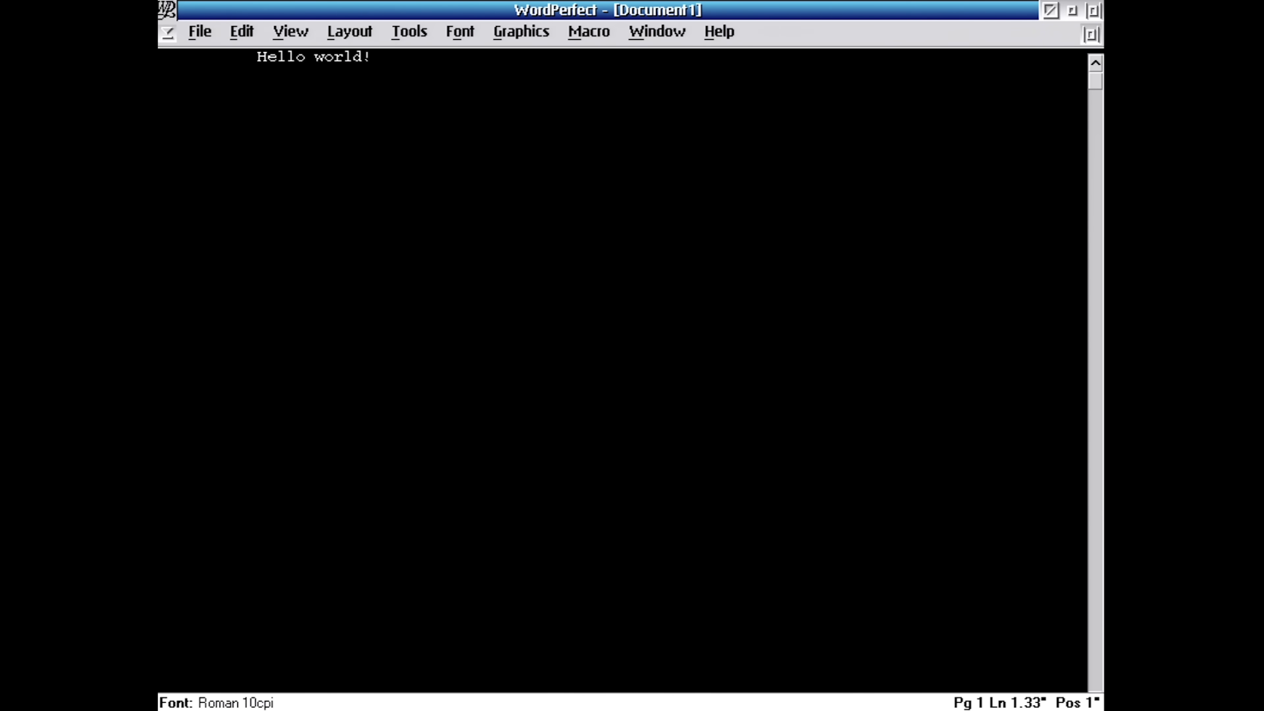
{"action": "type", "text": "I am typing th"}
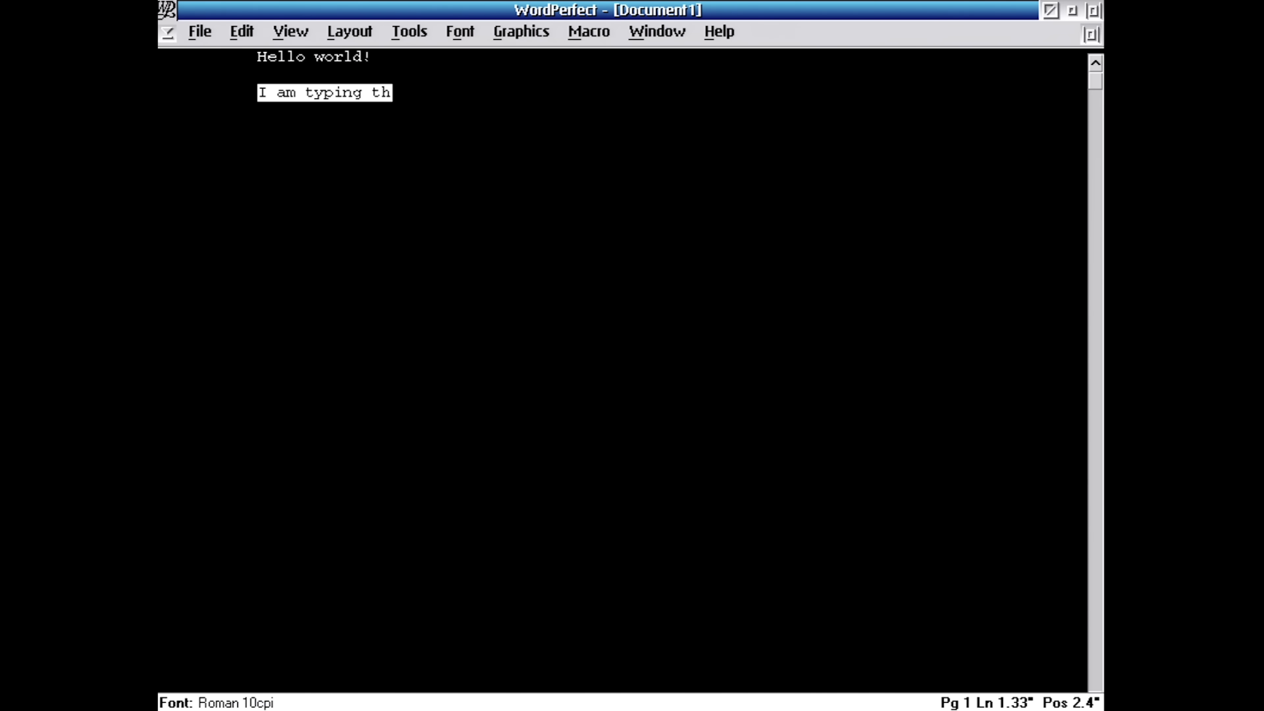
{"action": "type", "text": "is docu"}
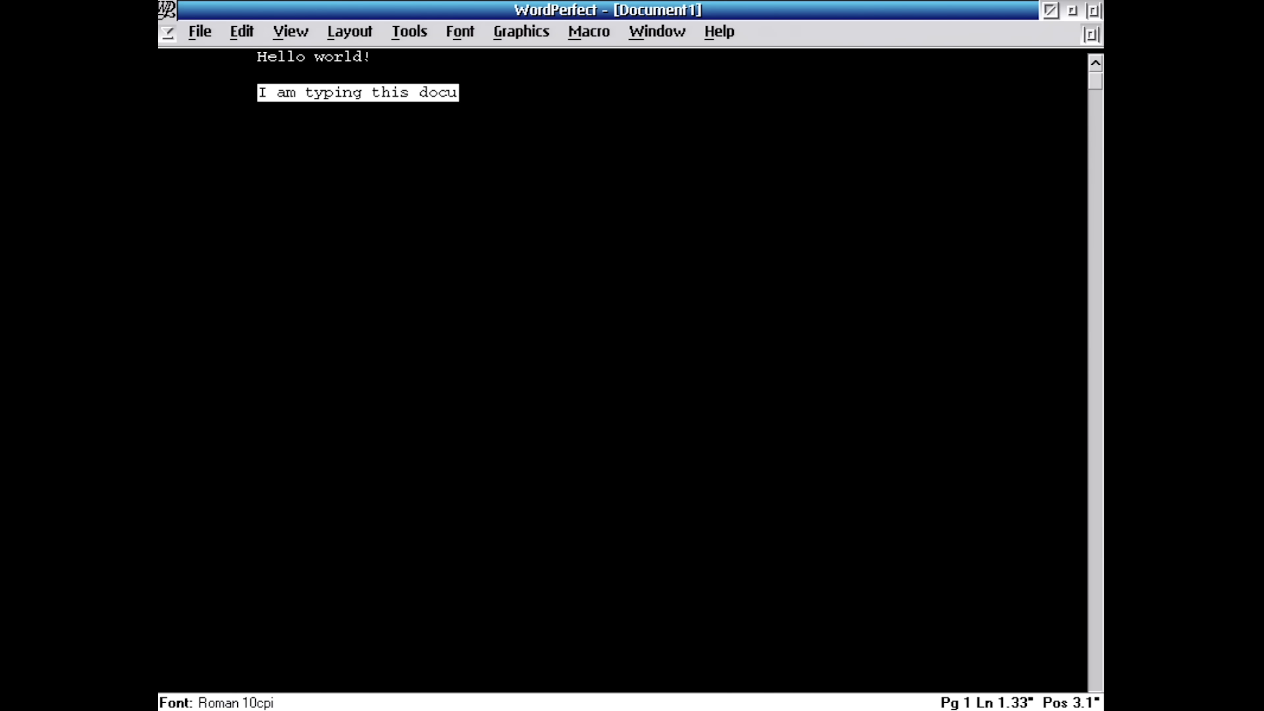
{"action": "type", "text": "ment on a mid-2000s "}
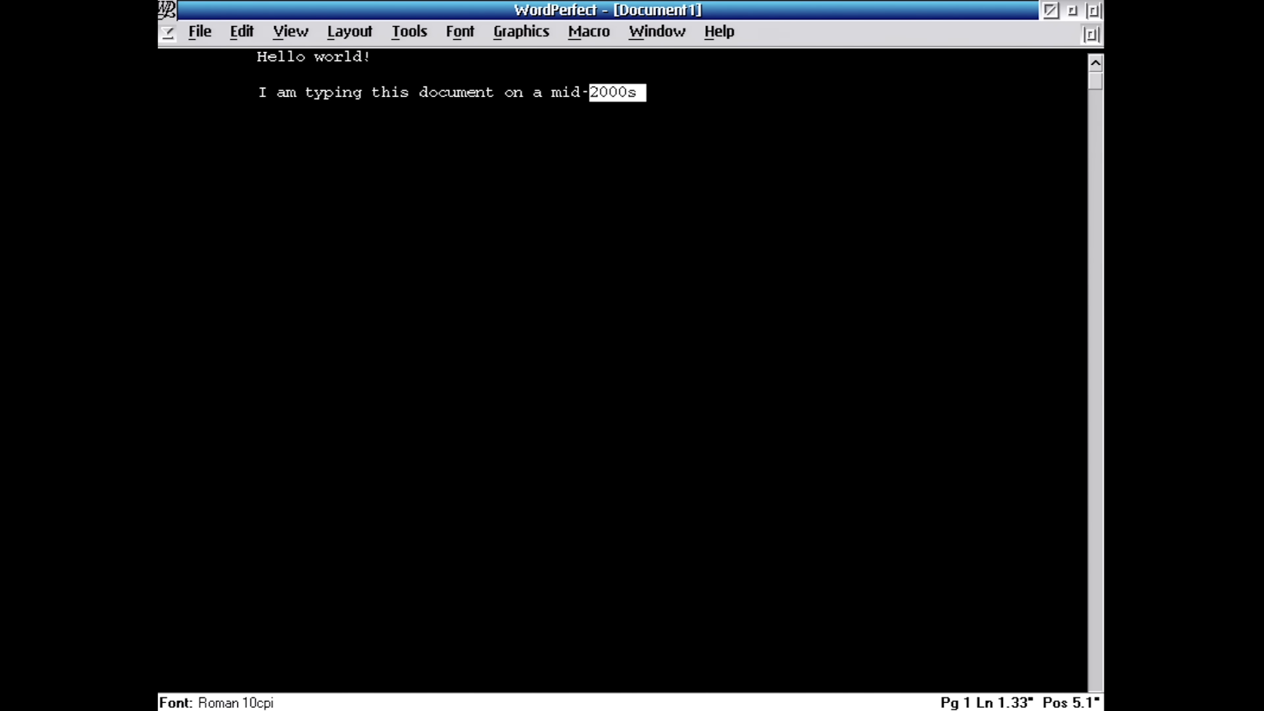
{"action": "type", "text": "computer "}
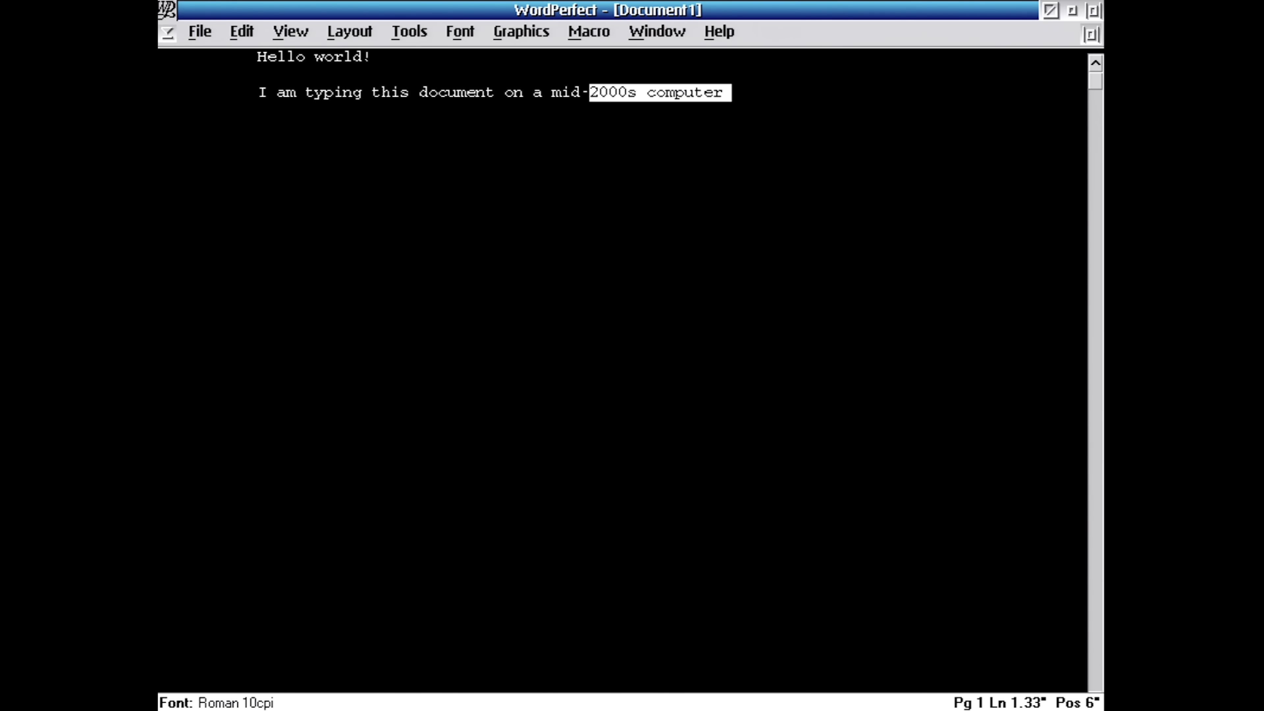
- Complete the sentence with "that was donated to me by", the donor's name, and "who I want to thank again very much!"
{"action": "type", "text": "that was donated to me"}
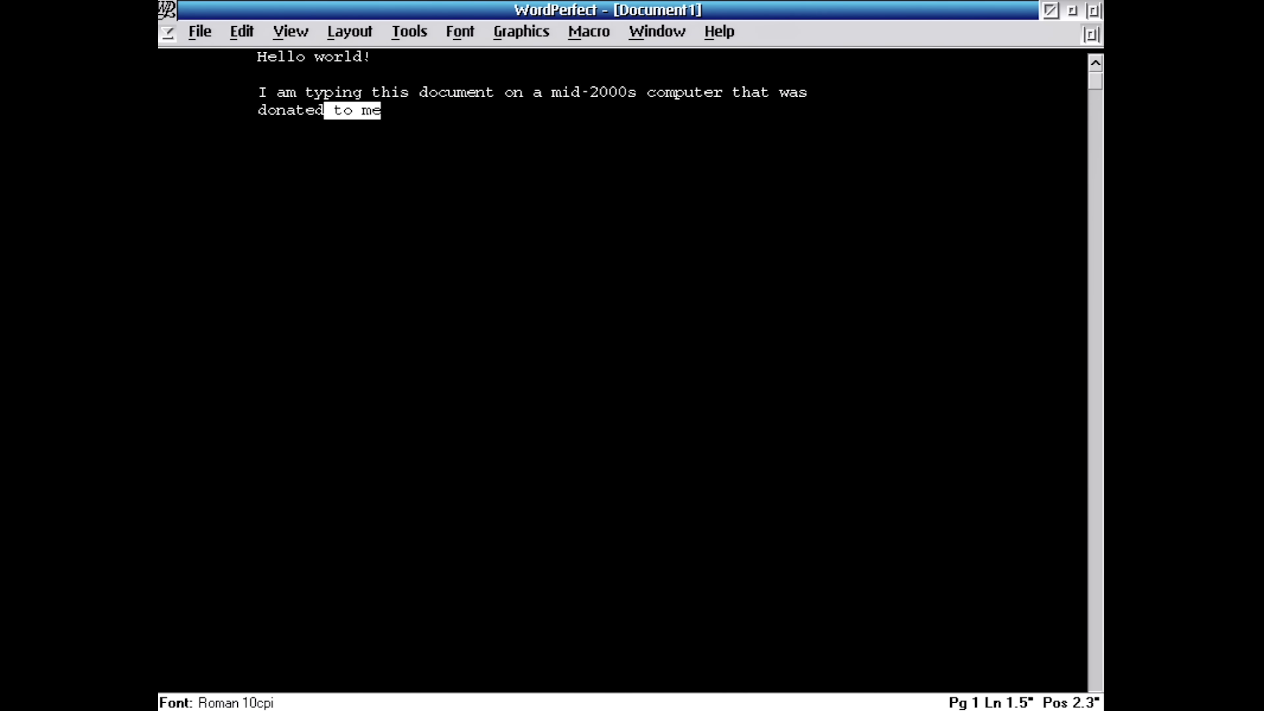
{"action": "type", "text": " by HeroRareheart"}
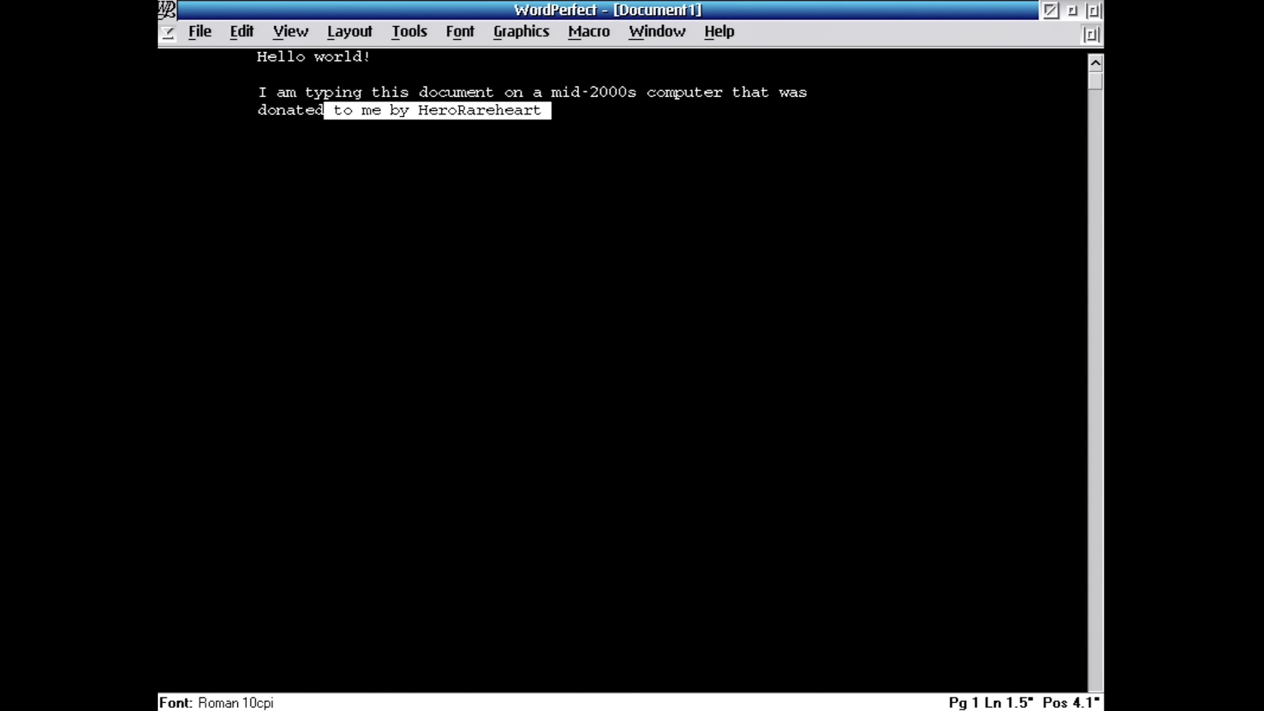
{"action": "type", "text": " who I want to thank a"}
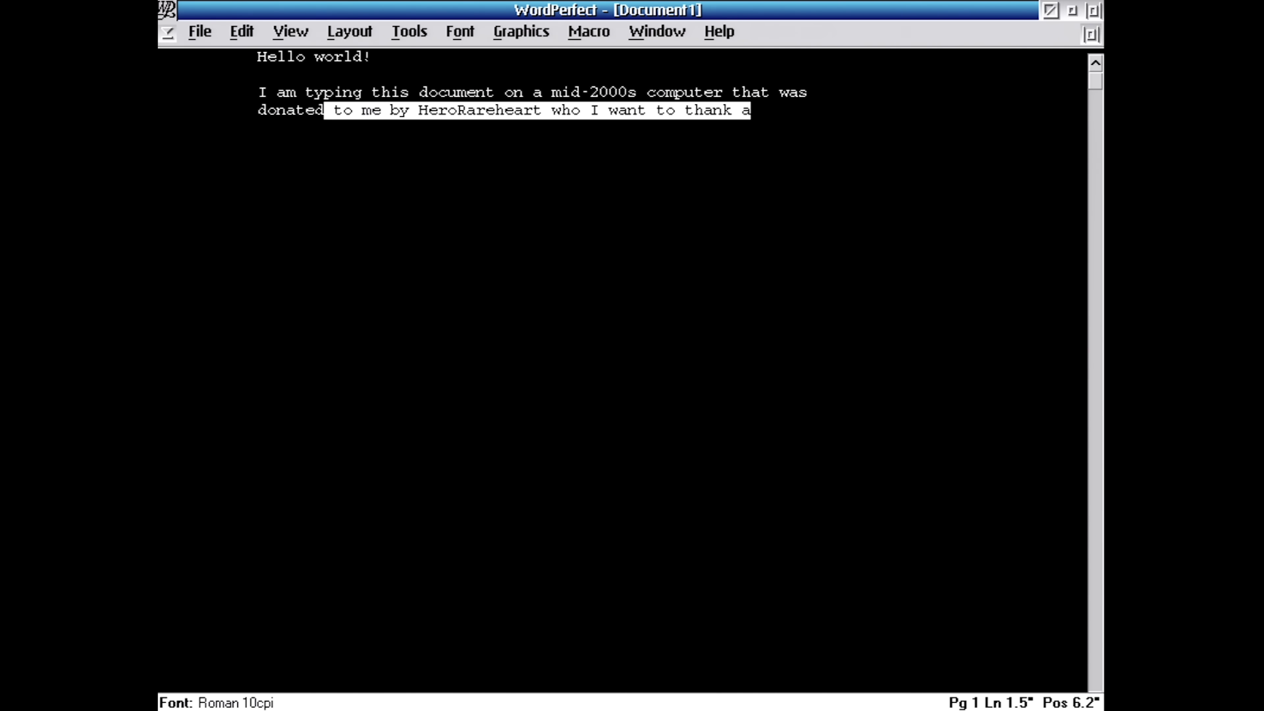
{"action": "type", "text": "gain very much!"}
- Add the paragraph "This is ArcaOS, and this file was typed on WordPerfect 5.2 for OS/2." and sign with the author's name below
{"action": "key", "text": "Return"}
{"action": "key", "text": "Return"}
{"action": "type", "text": "This is ArcaOS, and this file was typed on WordPerfect 5.2 for C"}
{"action": "type", "text": "S"}
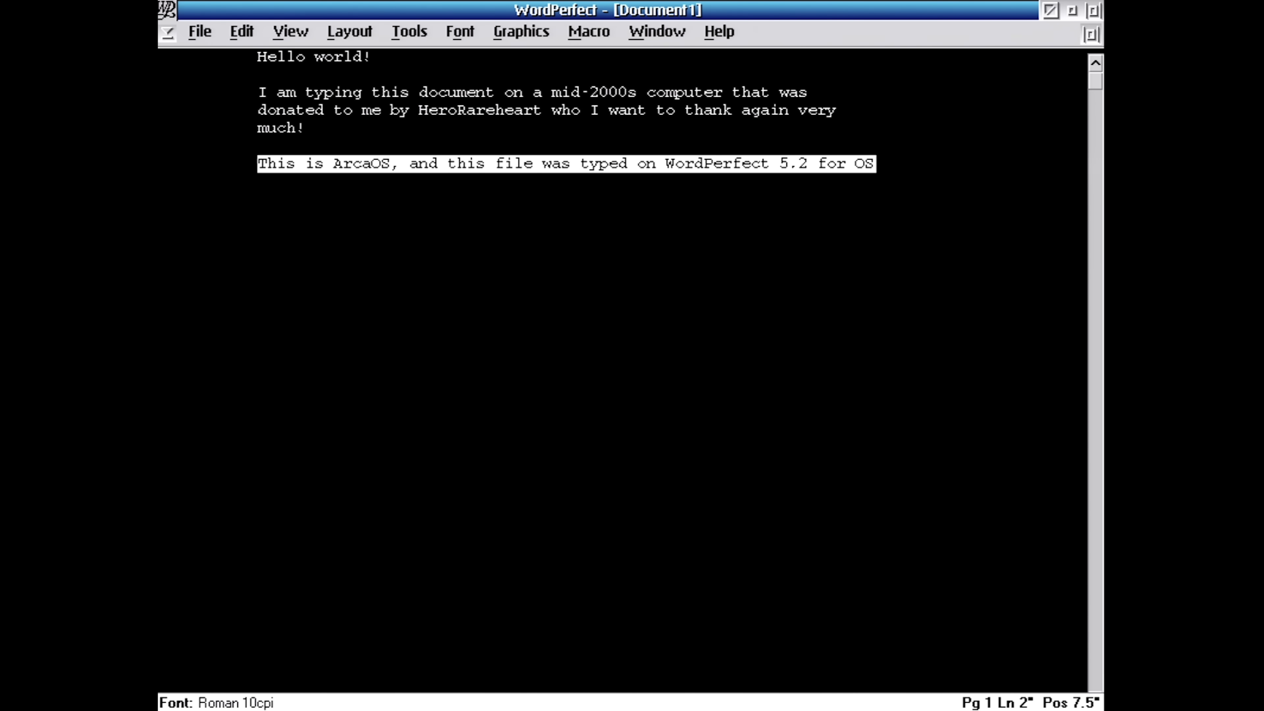
{"action": "type", "text": "/2."}
{"action": "key", "text": "Return"}
{"action": "key", "text": "Return"}
{"action": "key", "text": "Return"}
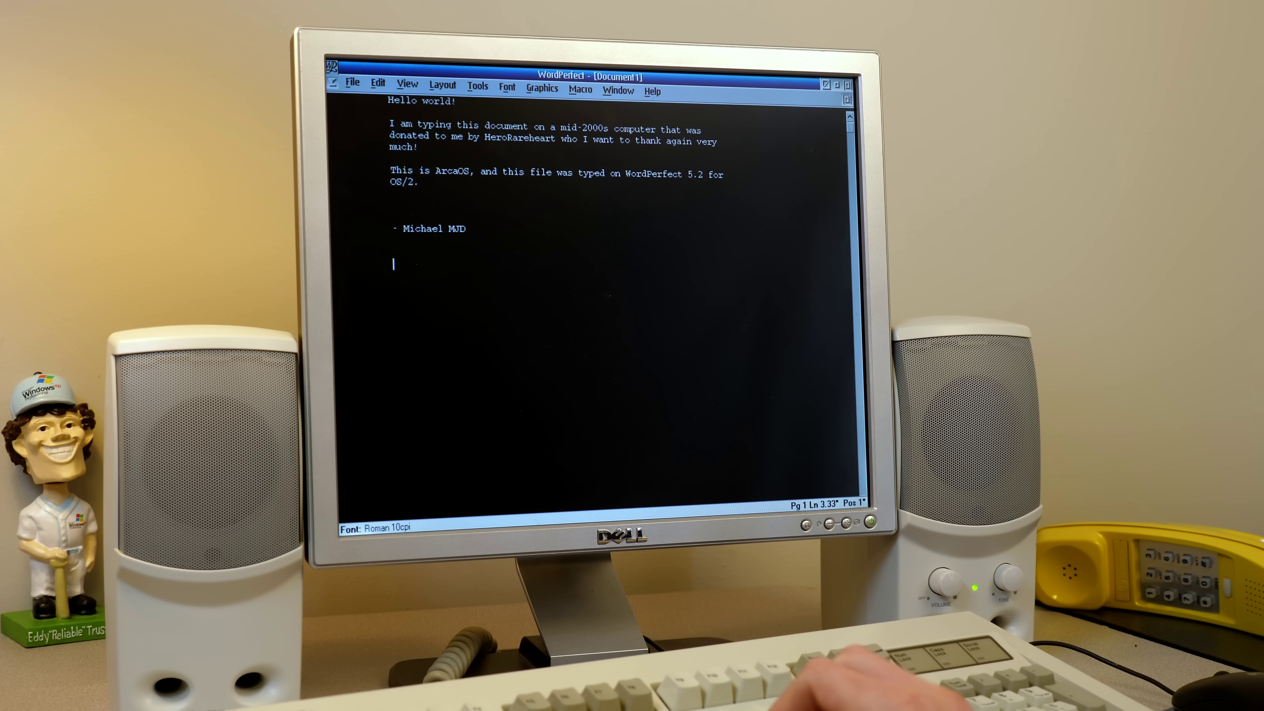
{"action": "key", "text": "alt+o"}
{"action": "key", "text": "z"}
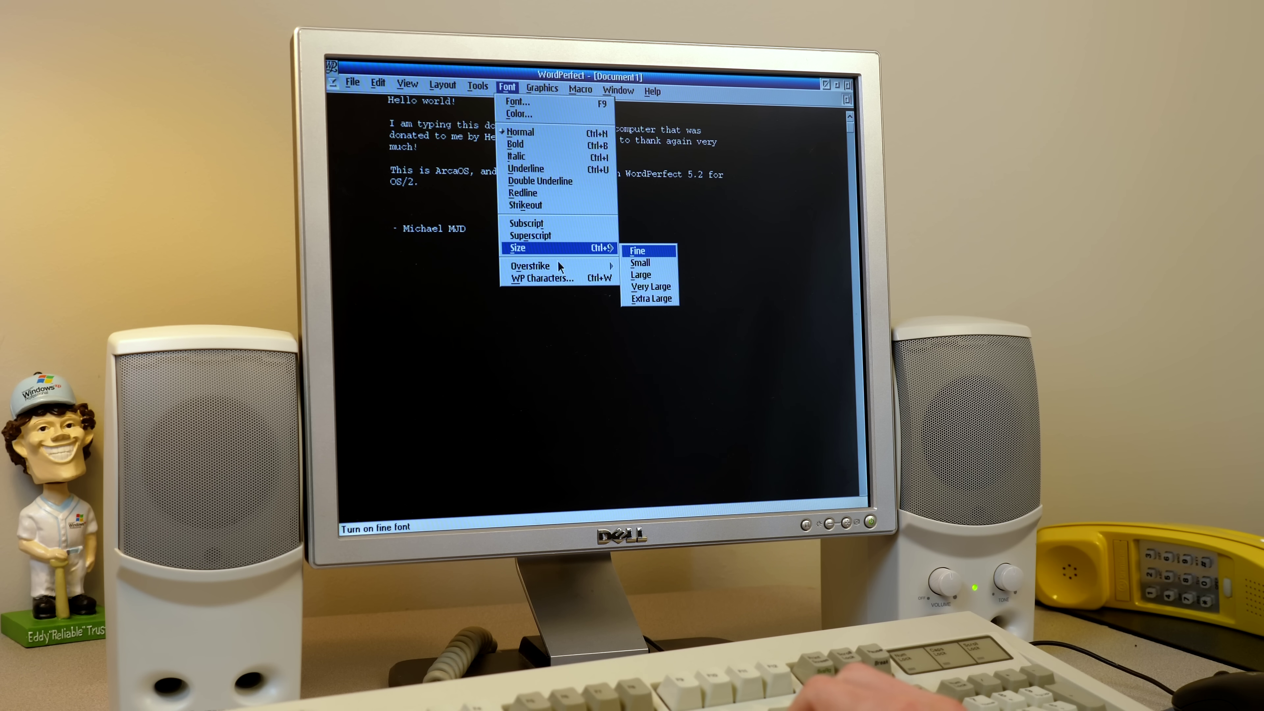
{"action": "left_click", "coordinate": [532, 319]}
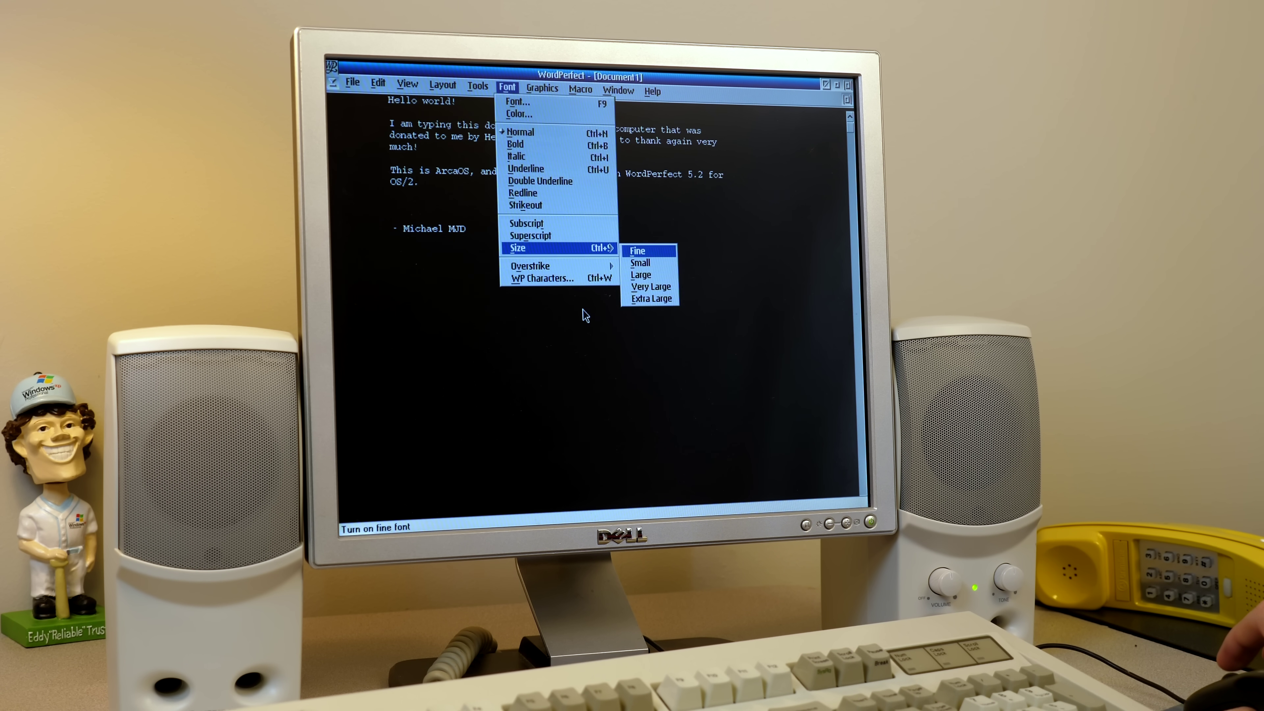
{"action": "left_click", "coordinate": [585, 315]}
{"action": "left_click", "coordinate": [353, 84]}
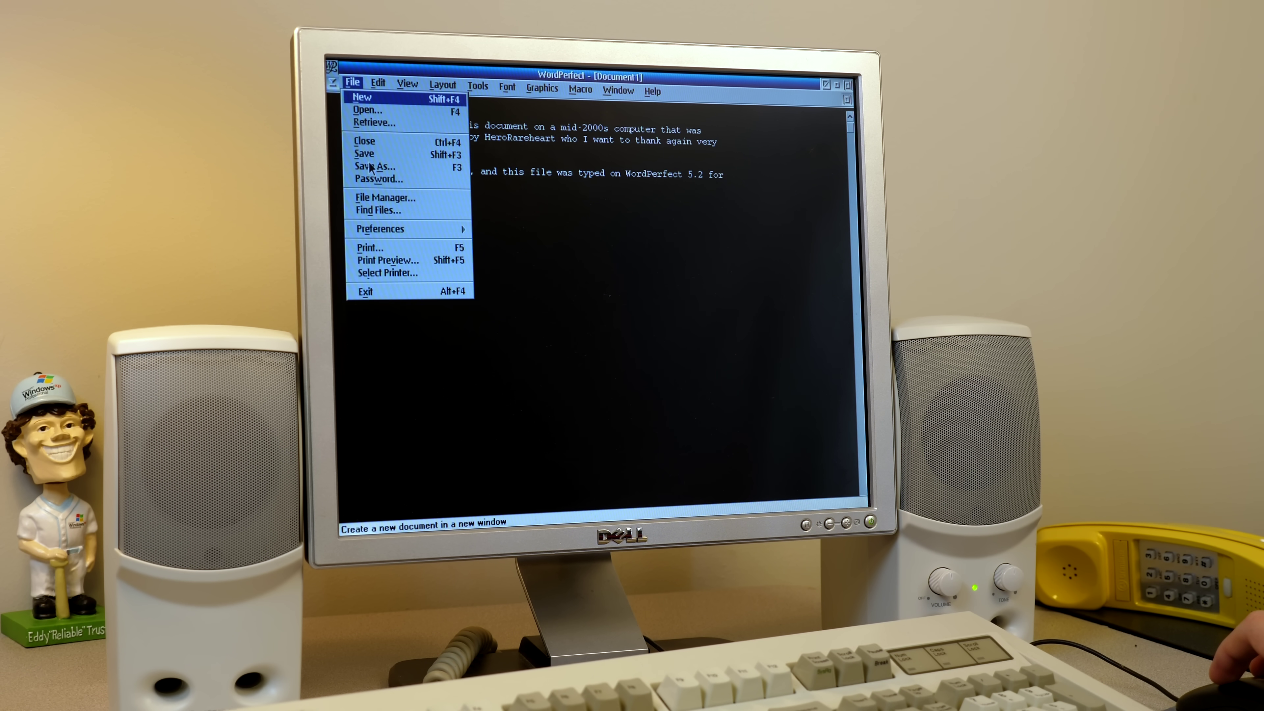
{"action": "left_click", "coordinate": [591, 211]}
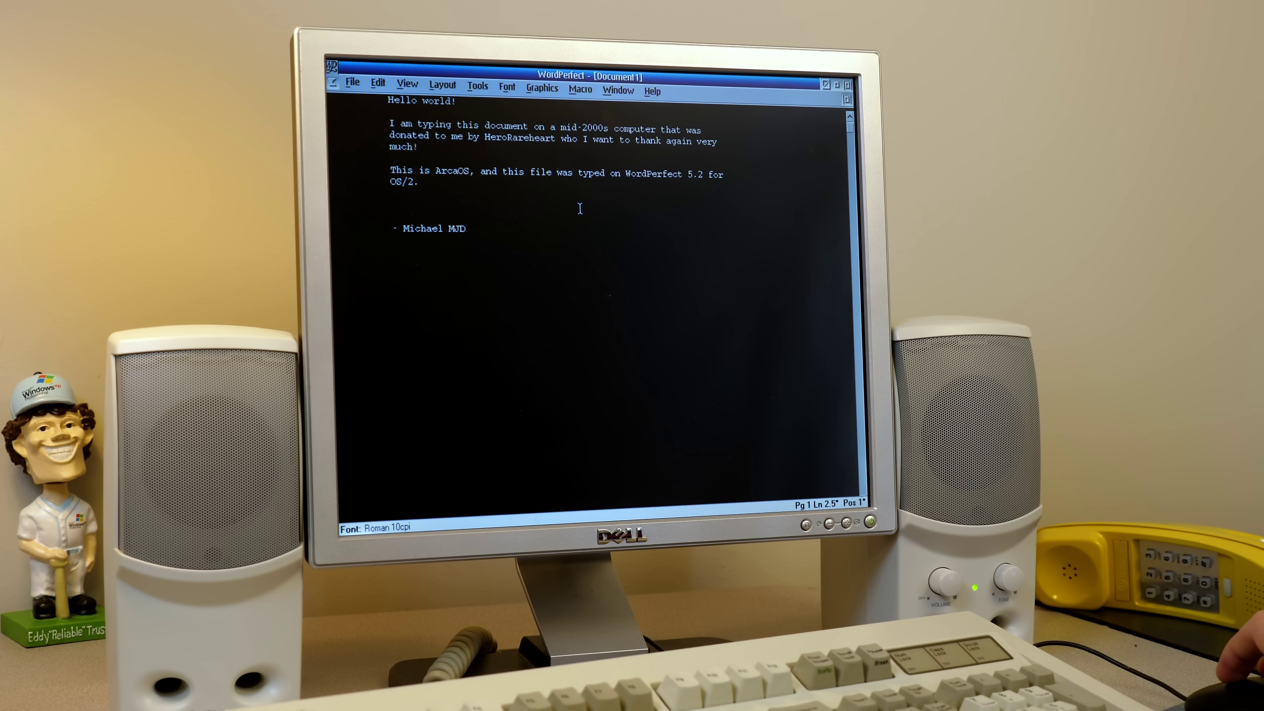
- Save the document as MJD in the root of drive C and close WordPerfect
{"action": "key", "text": "F3"}
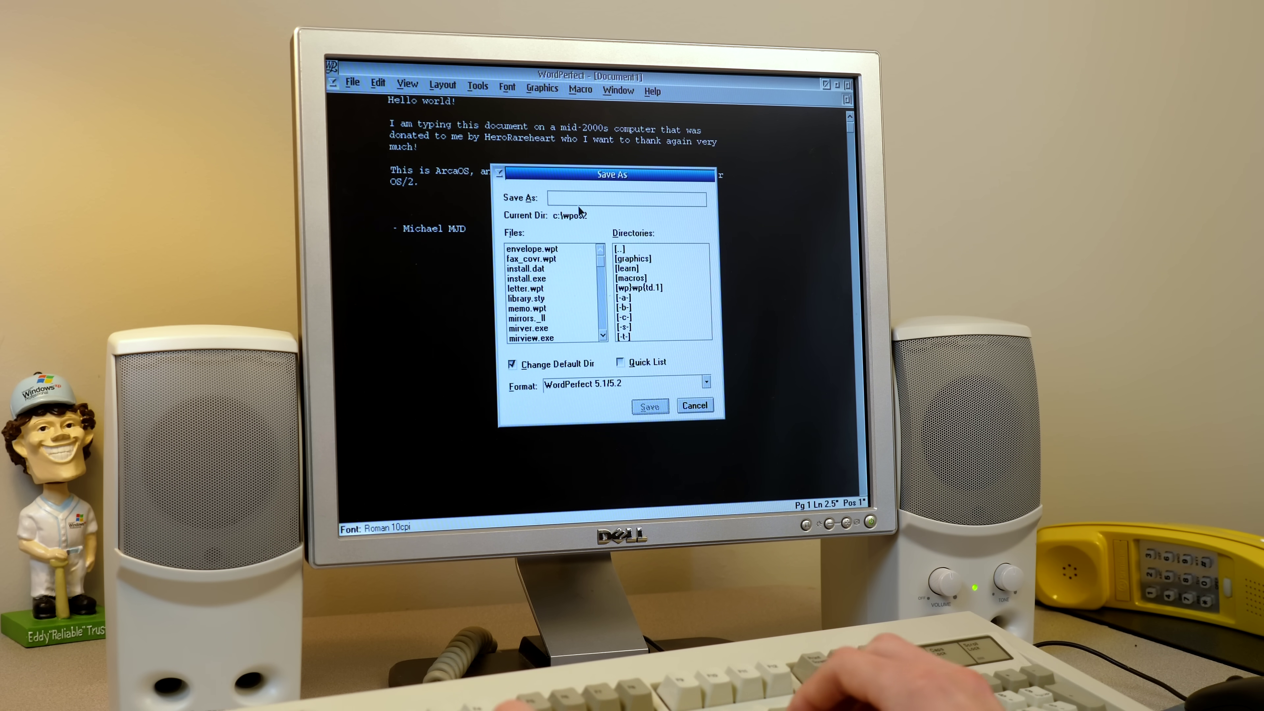
{"action": "type", "text": "MJD"}
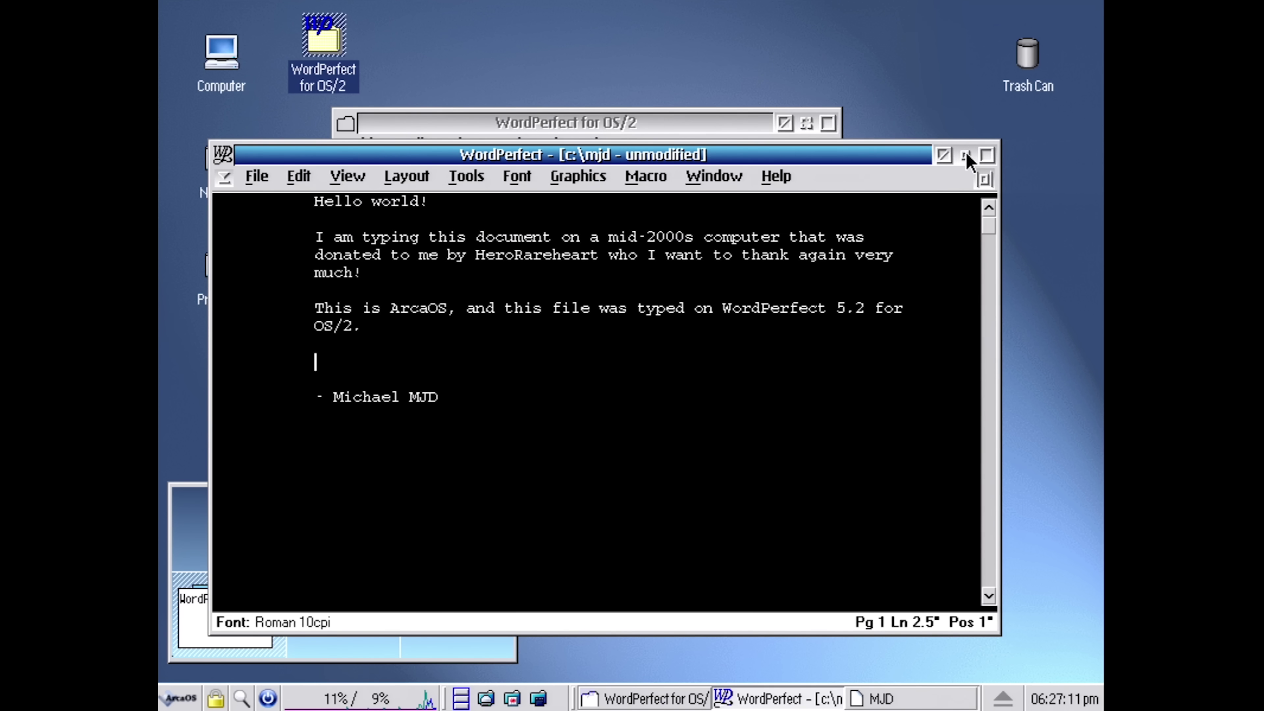
{"action": "left_click", "coordinate": [944, 155]}
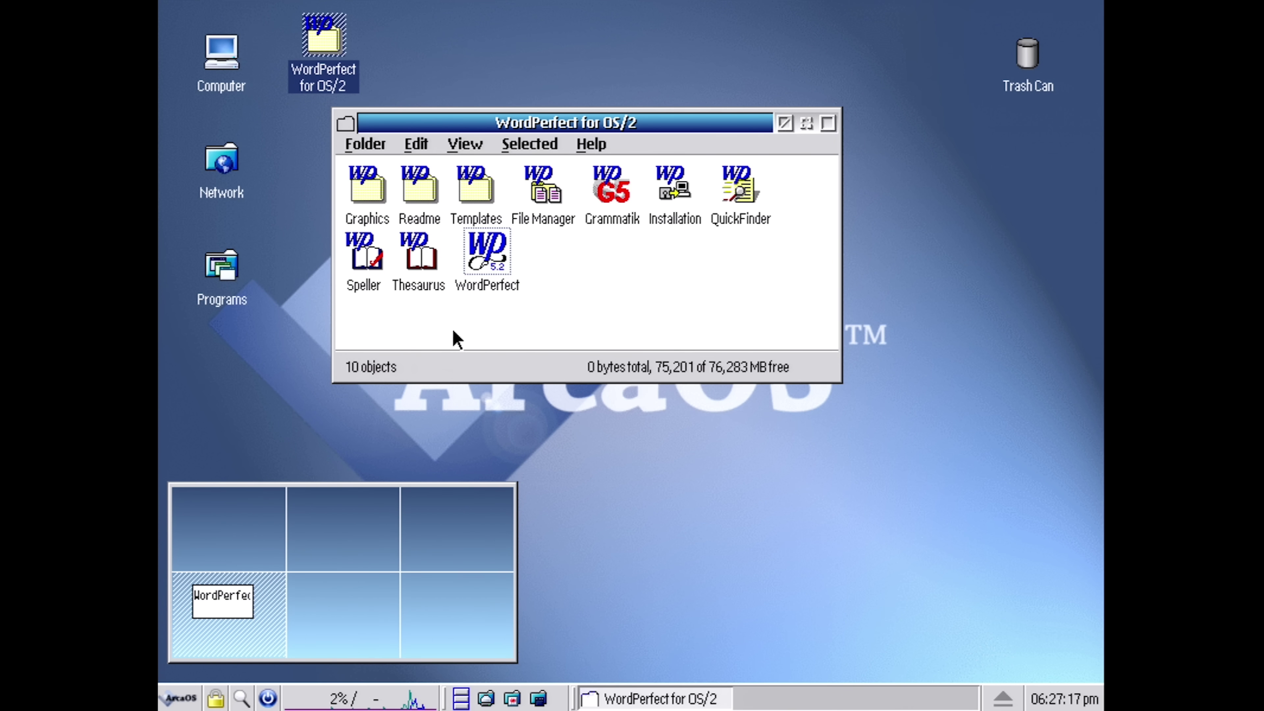
- Open the File Manager program from the WordPerfect for OS/2 folder
{"action": "left_click", "coordinate": [353, 267]}
{"action": "left_click", "coordinate": [732, 208]}
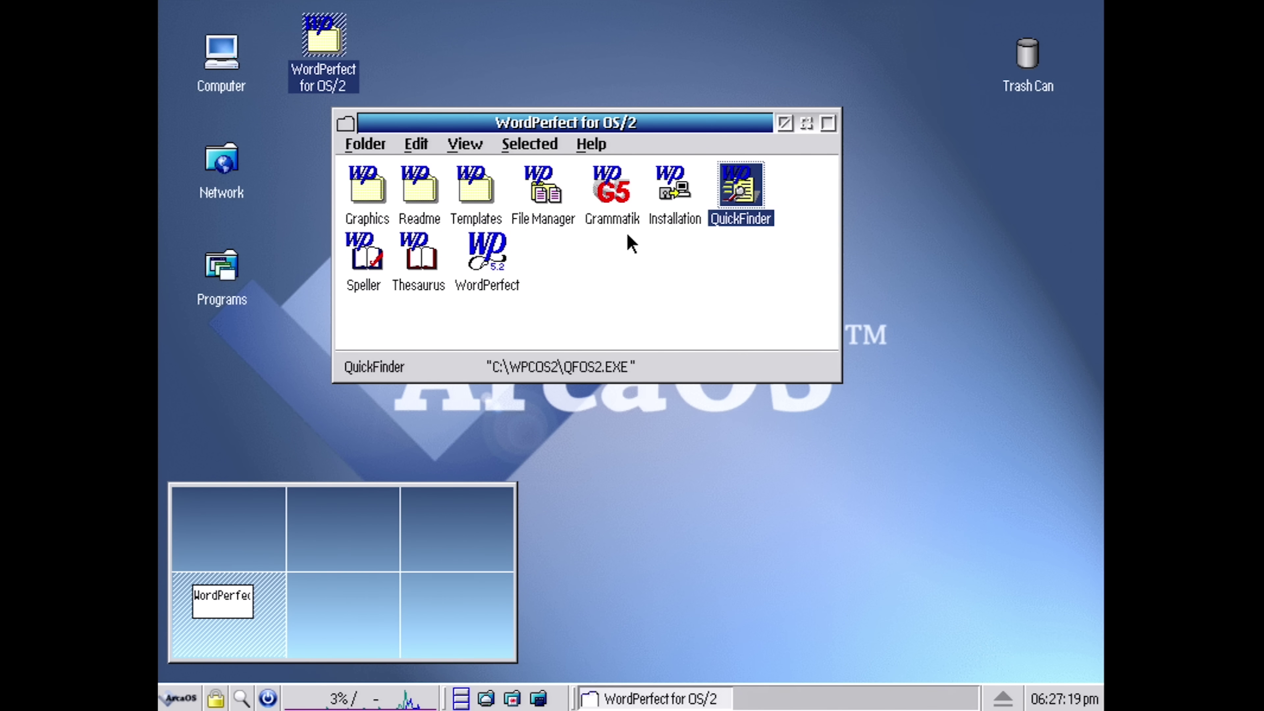
{"action": "double_click", "coordinate": [525, 191]}
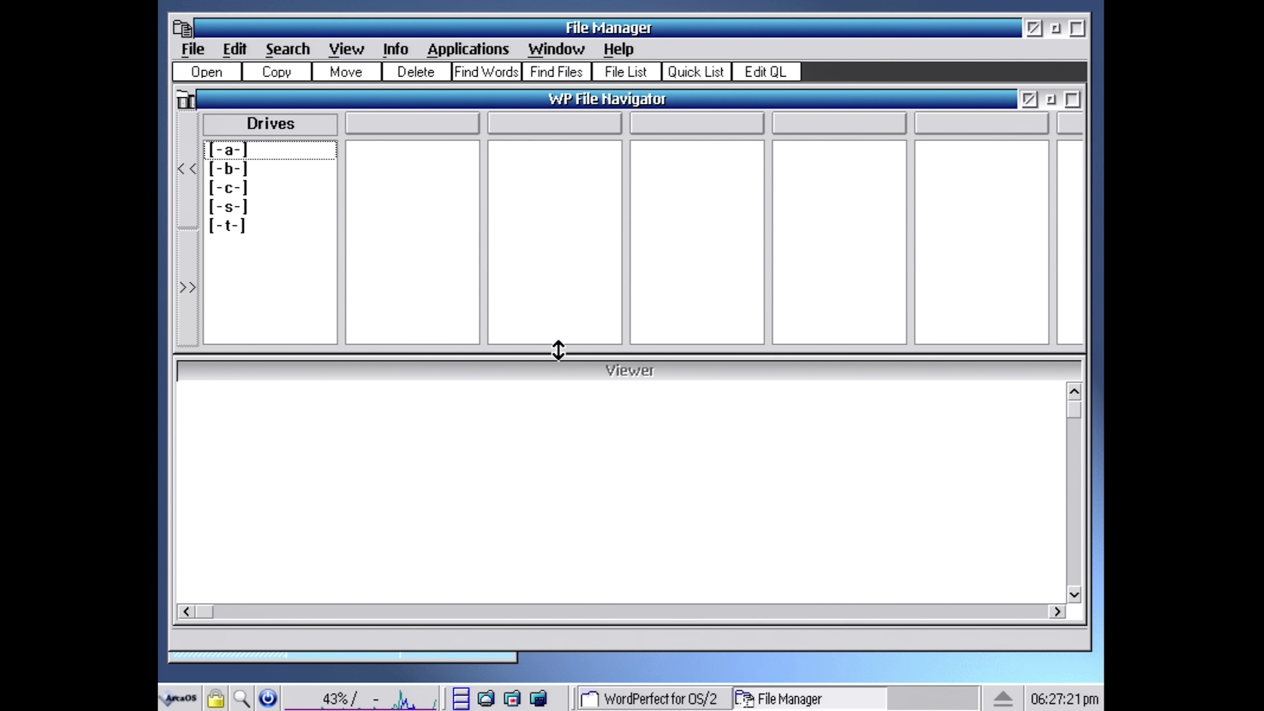
- View the File Manager's version and release information, and close it again
{"action": "left_click", "coordinate": [617, 49]}
{"action": "left_click", "coordinate": [638, 204]}
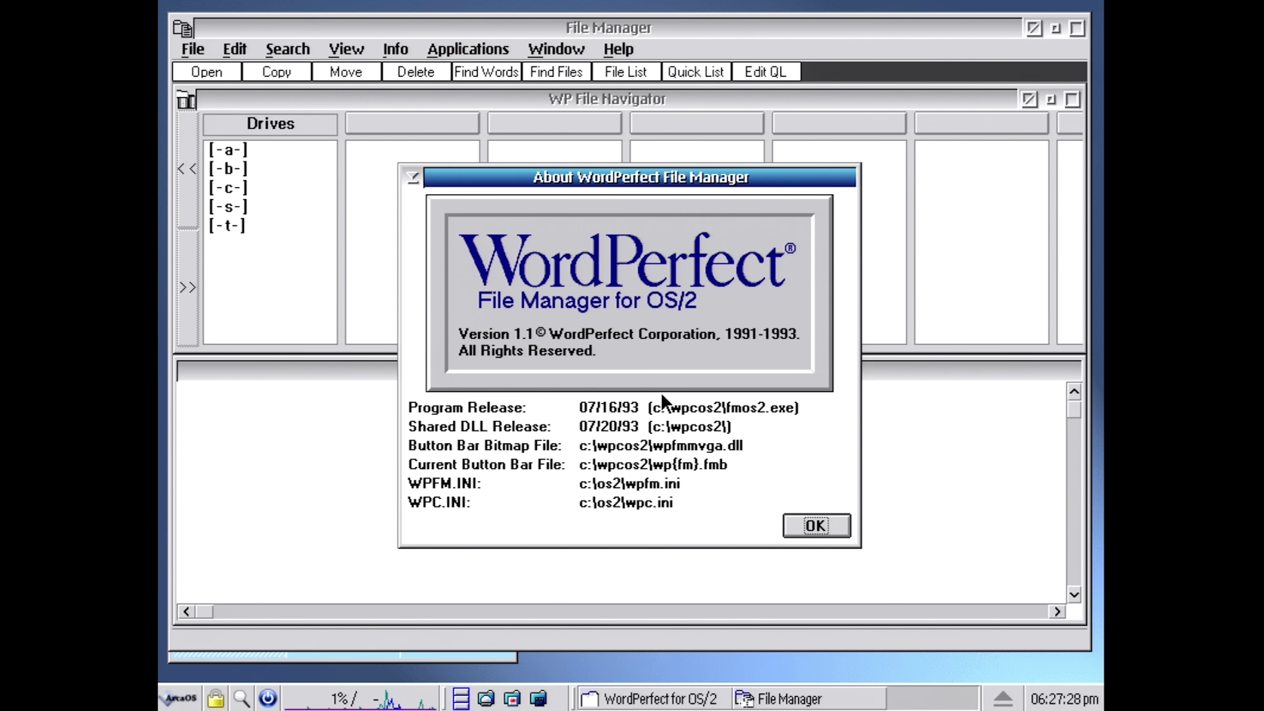
{"action": "left_click", "coordinate": [828, 529]}
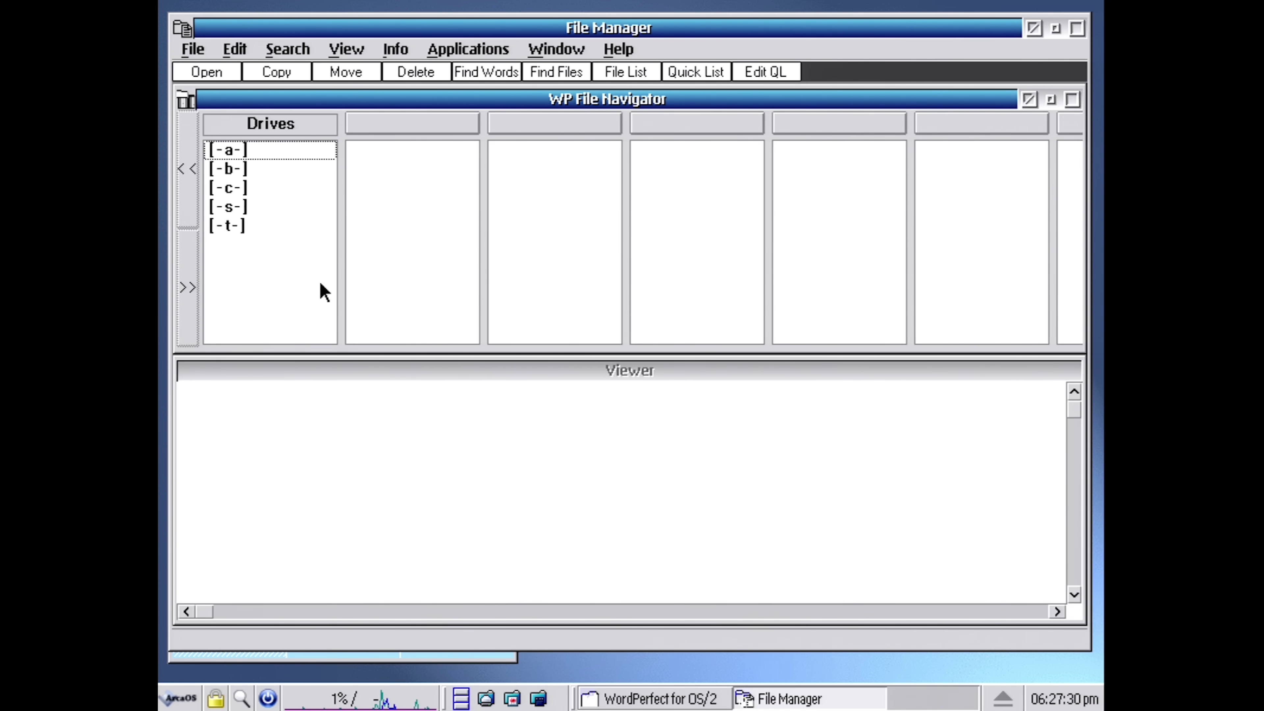
- Close the File Manager and enter the sample text "sdfsdsdsdf" in a new WordPerfect document
{"action": "left_click", "coordinate": [1034, 28]}
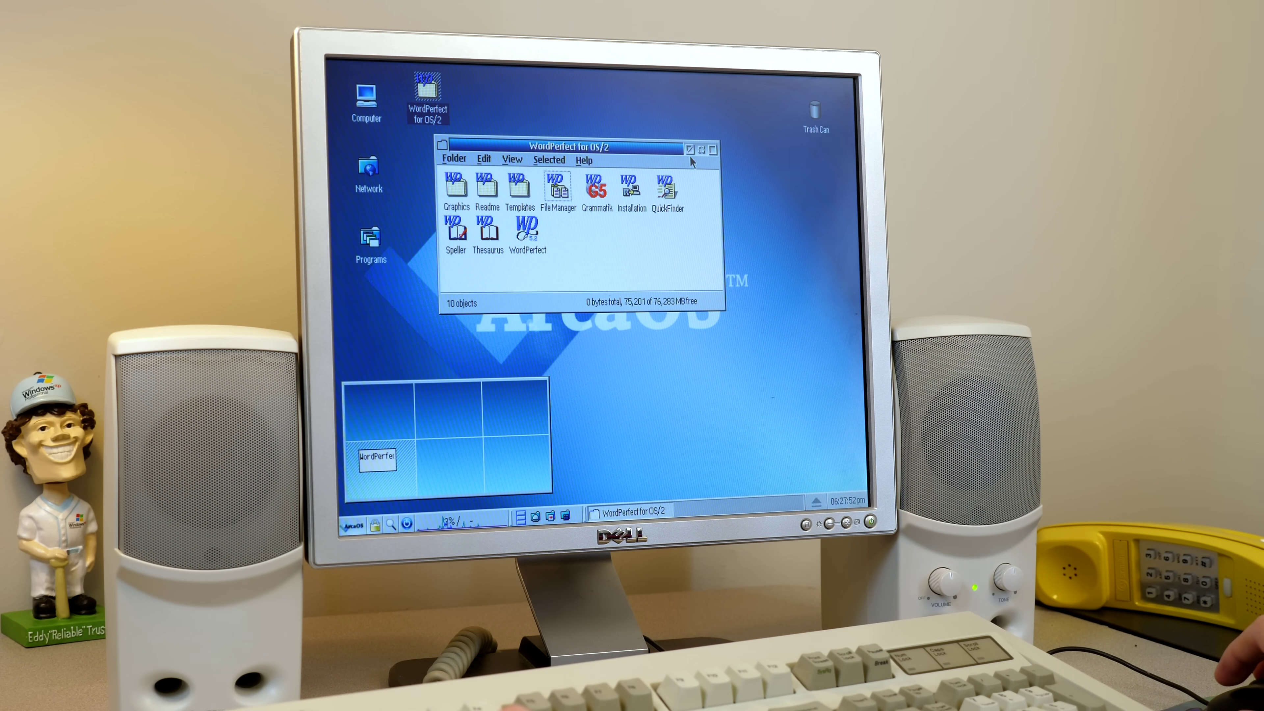
{"action": "double_click", "coordinate": [524, 234]}
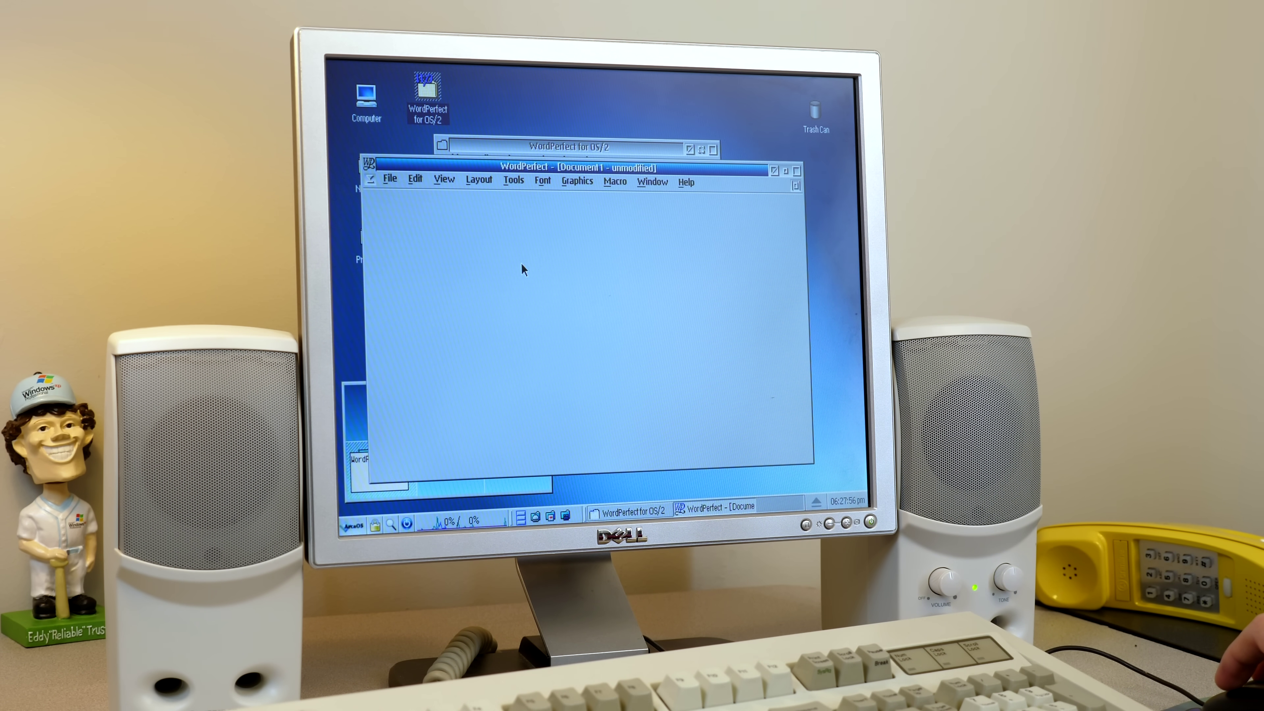
{"action": "type", "text": "sdfsdfsdf"}
- Try selecting the current sentence with the Select Sentence command, and clear the selection again
{"action": "left_click", "coordinate": [394, 182]}
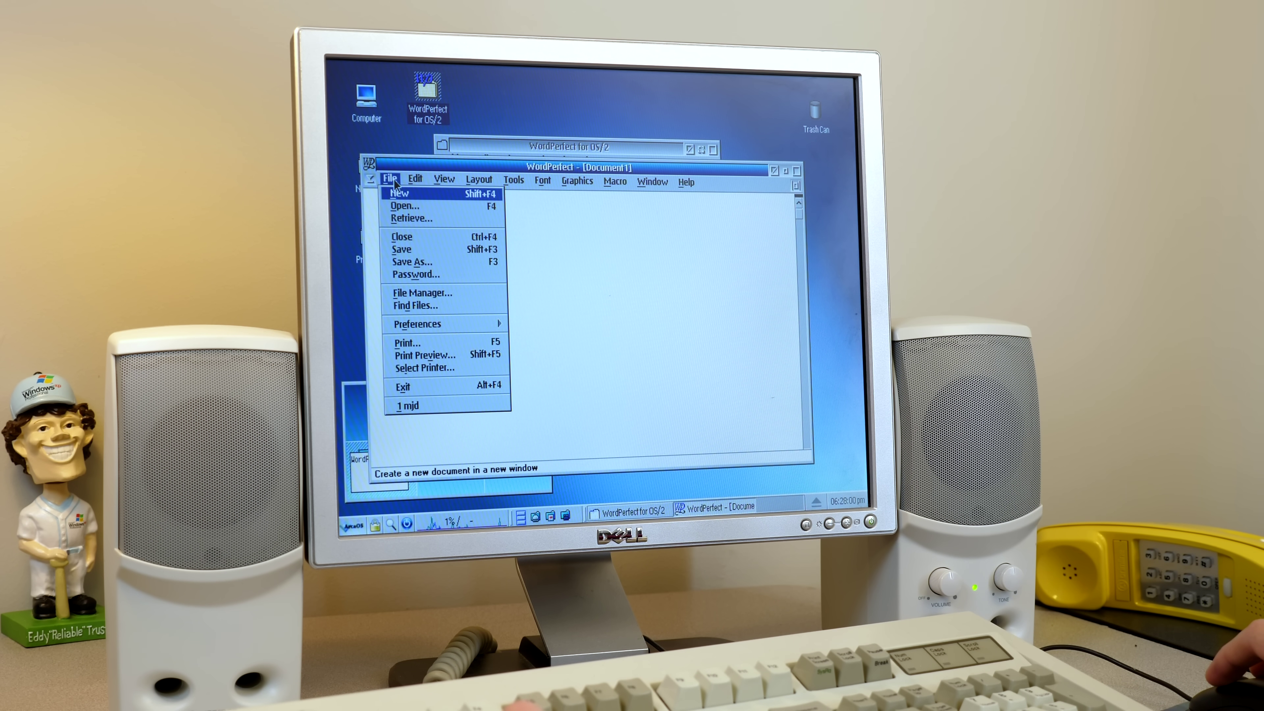
{"action": "left_click", "coordinate": [416, 181]}
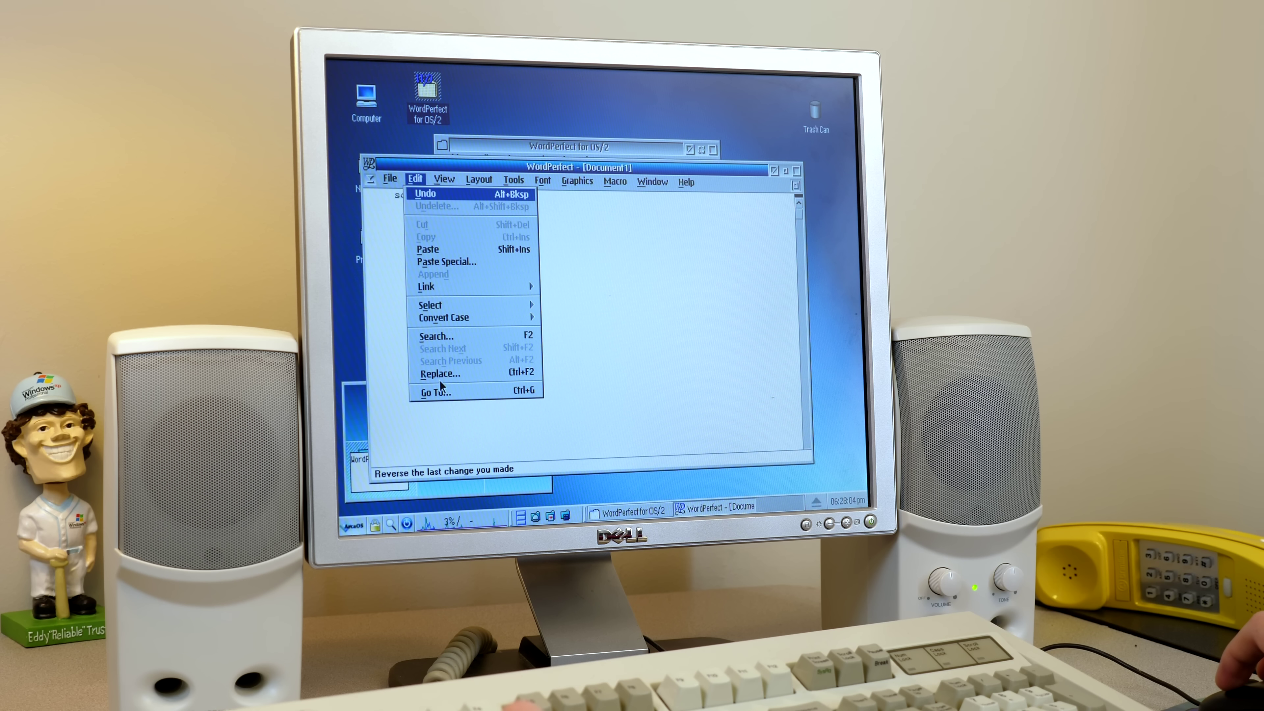
{"action": "left_click", "coordinate": [433, 305]}
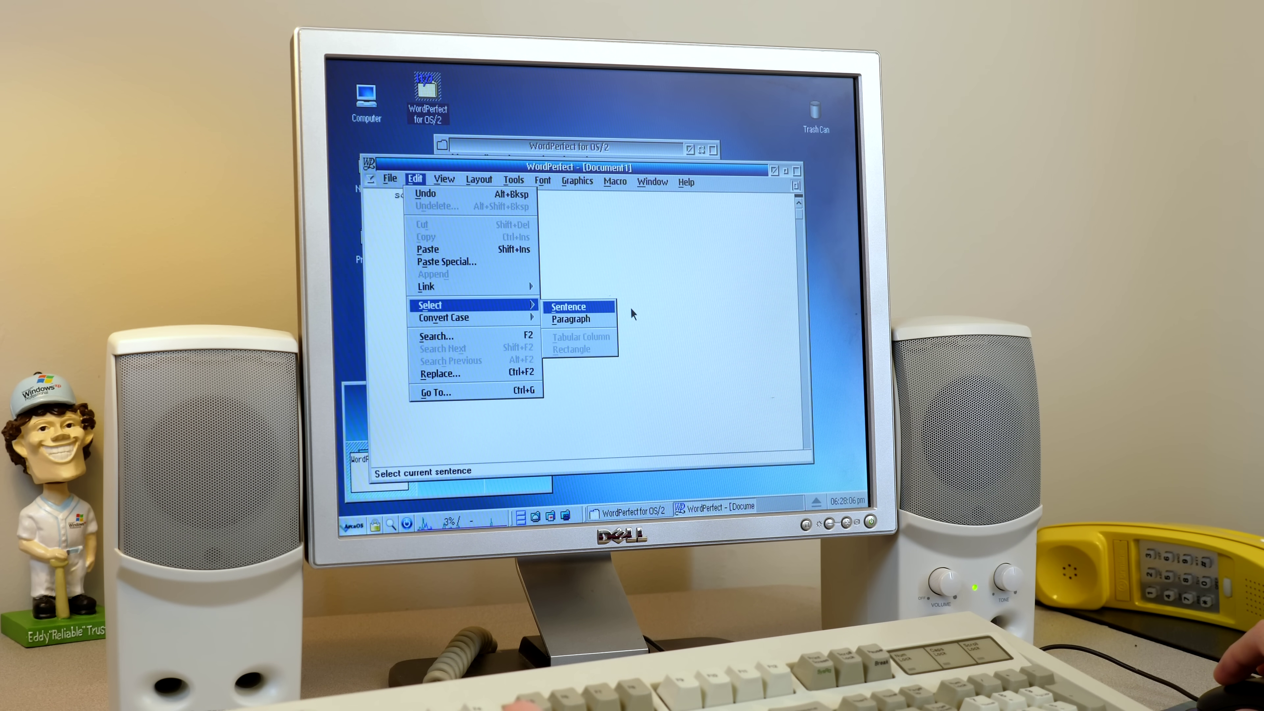
{"action": "left_click", "coordinate": [571, 307]}
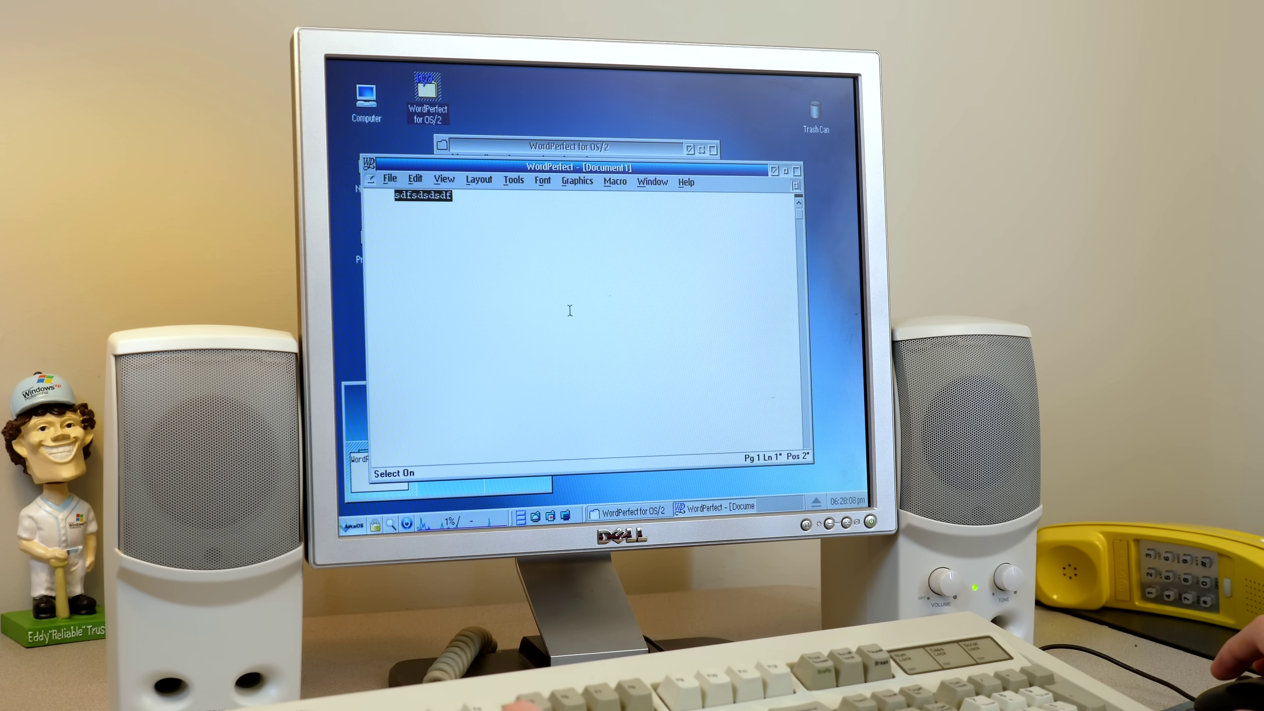
{"action": "left_click", "coordinate": [438, 233]}
{"action": "left_click", "coordinate": [412, 183]}
{"action": "left_click", "coordinate": [511, 305]}
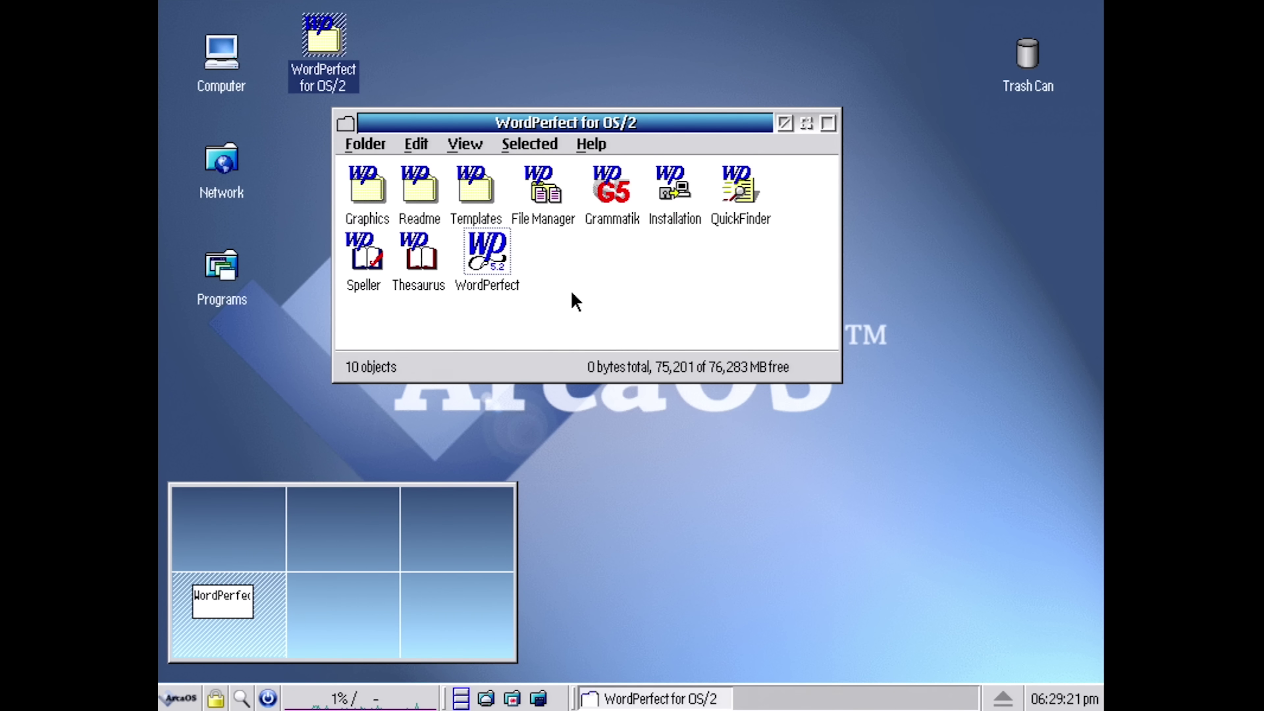
- Open all objects in the WordPerfect for OS/2 folder at once, and dismiss the installation and Grammatik 5 messages
{"action": "key", "text": "ctrl+slash"}
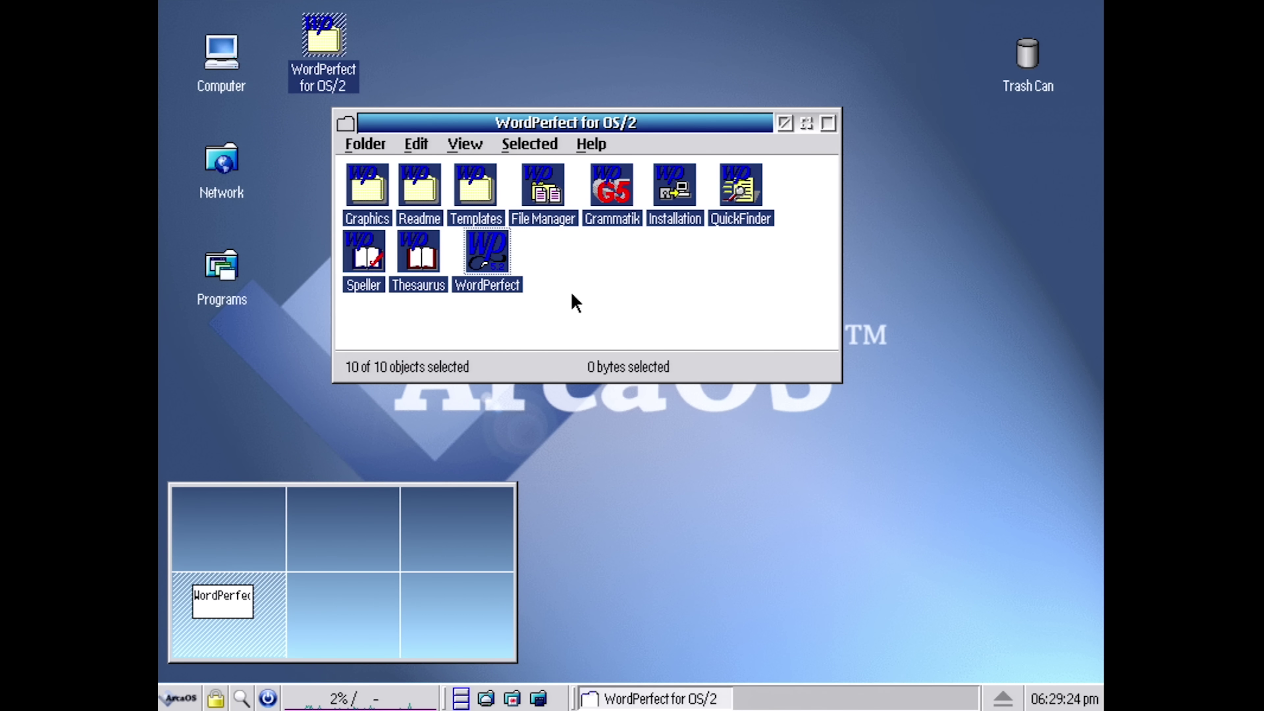
{"action": "key", "text": "Return"}
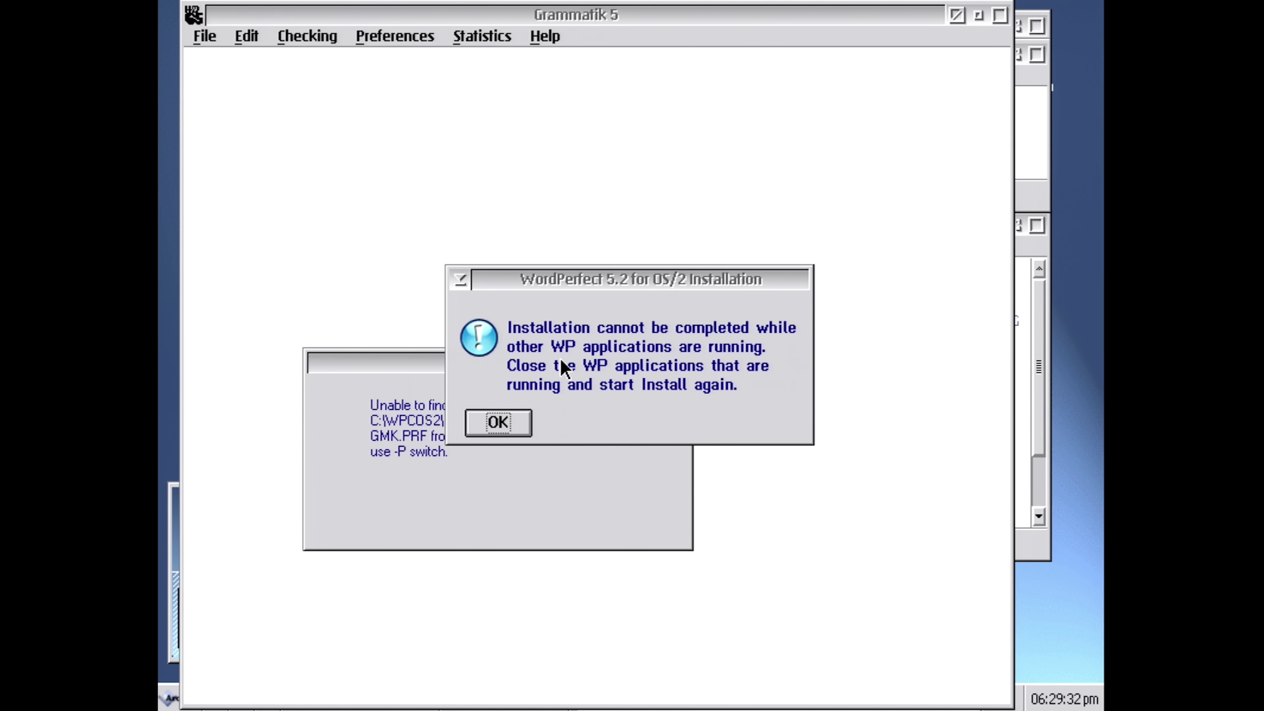
{"action": "left_click", "coordinate": [503, 420]}
{"action": "left_click", "coordinate": [618, 426]}
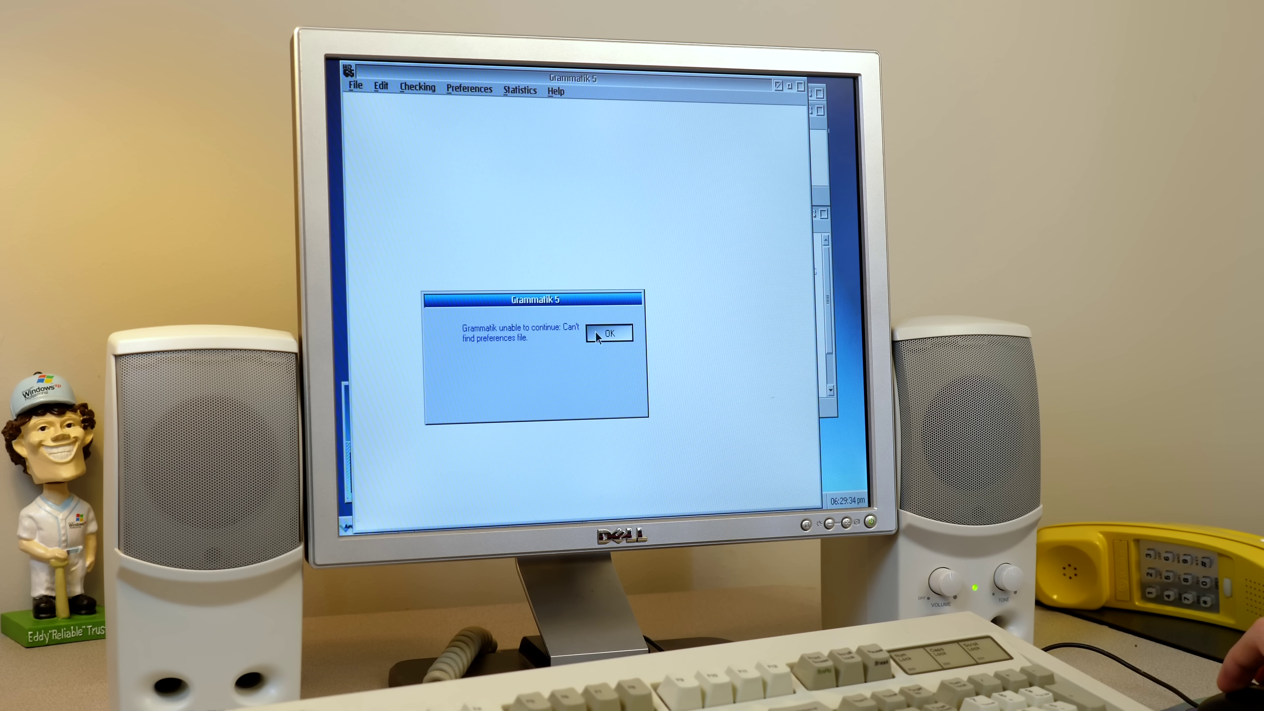
{"action": "left_click", "coordinate": [626, 416]}
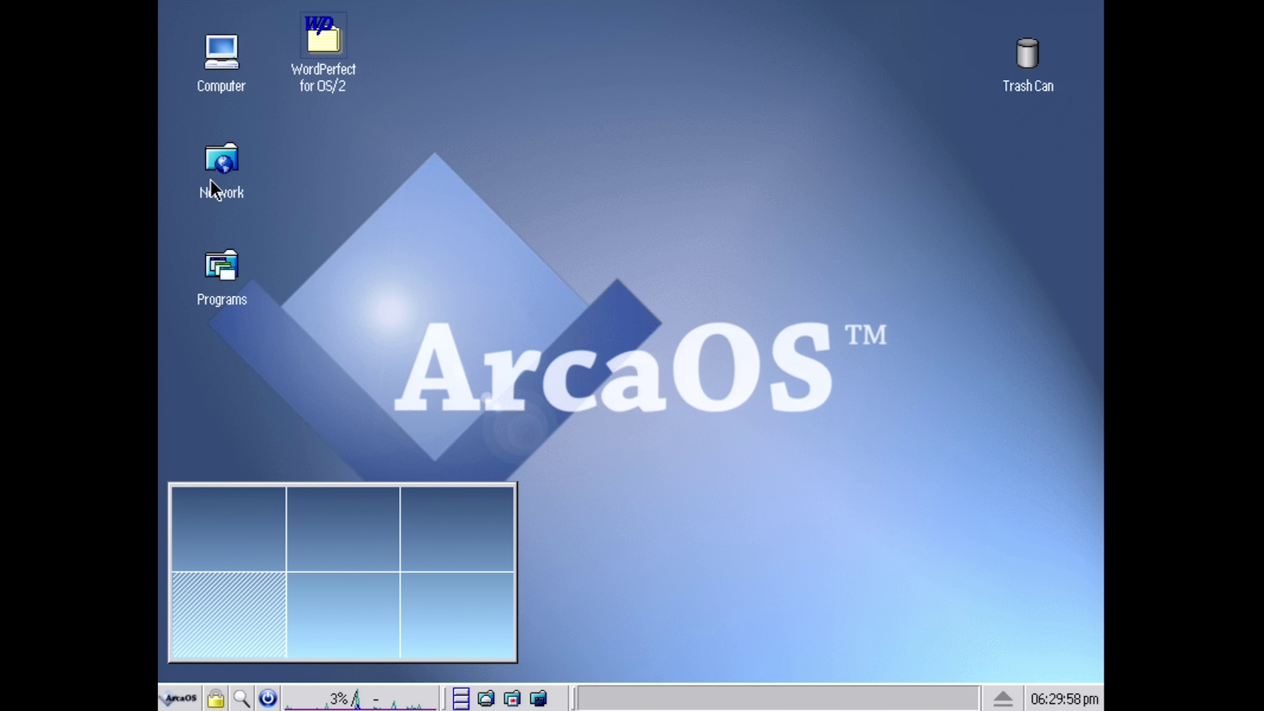
- Open the Games folder inside the desktop's Programs folder
{"action": "double_click", "coordinate": [230, 298]}
{"action": "left_click_drag", "start_coordinate": [494, 151], "coordinate": [656, 143]}
{"action": "double_click", "coordinate": [573, 226]}
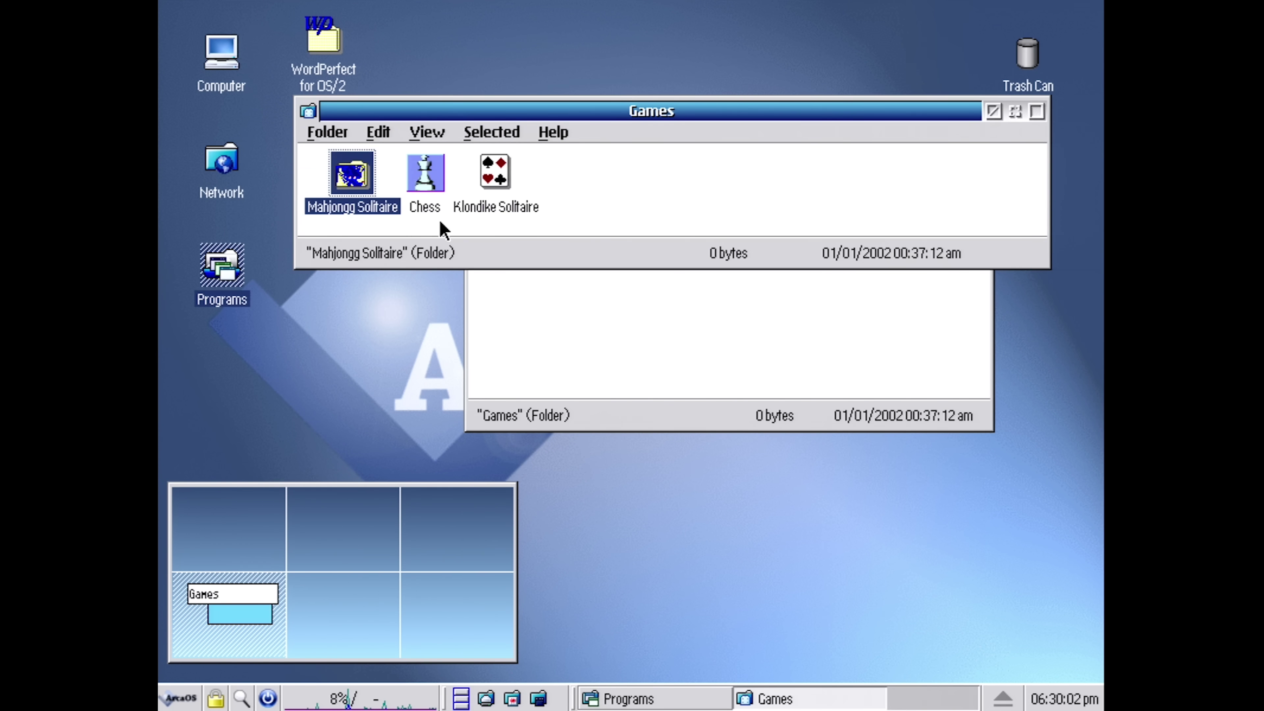
- Start Chess from the Games folder and cancel the player setup
{"action": "left_click", "coordinate": [422, 213]}
{"action": "key", "text": "Right"}
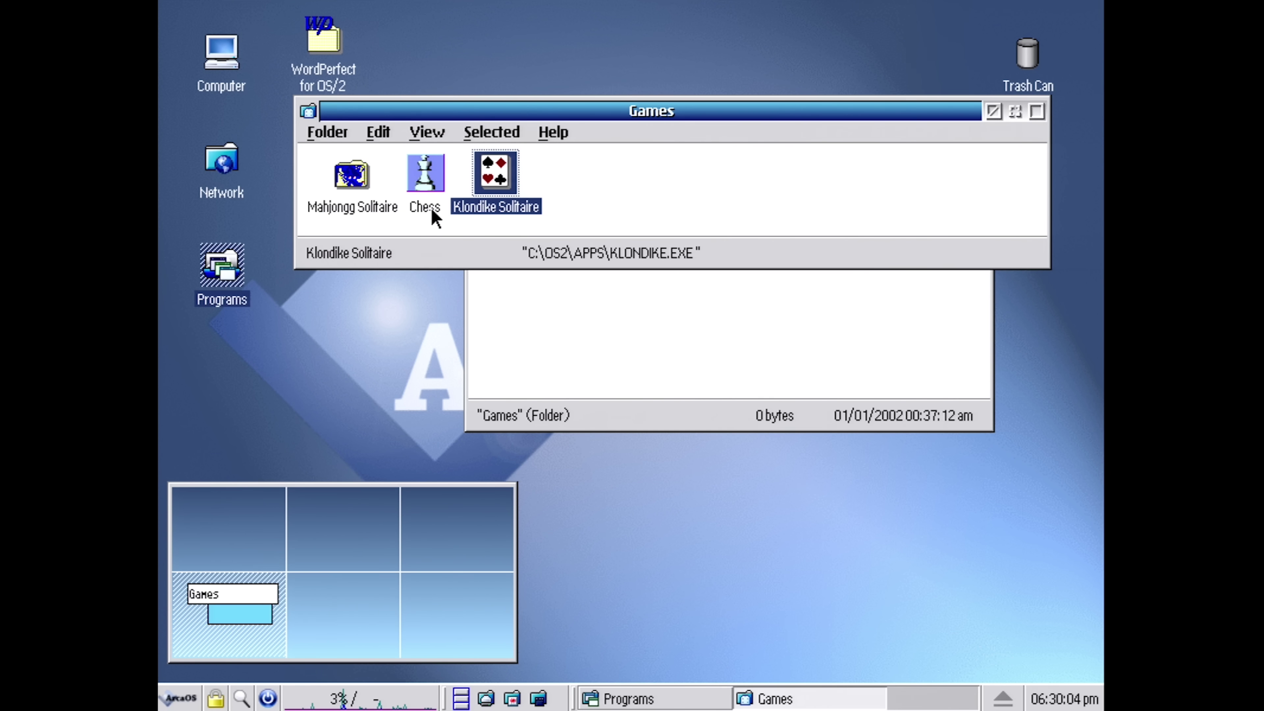
{"action": "double_click", "coordinate": [411, 207]}
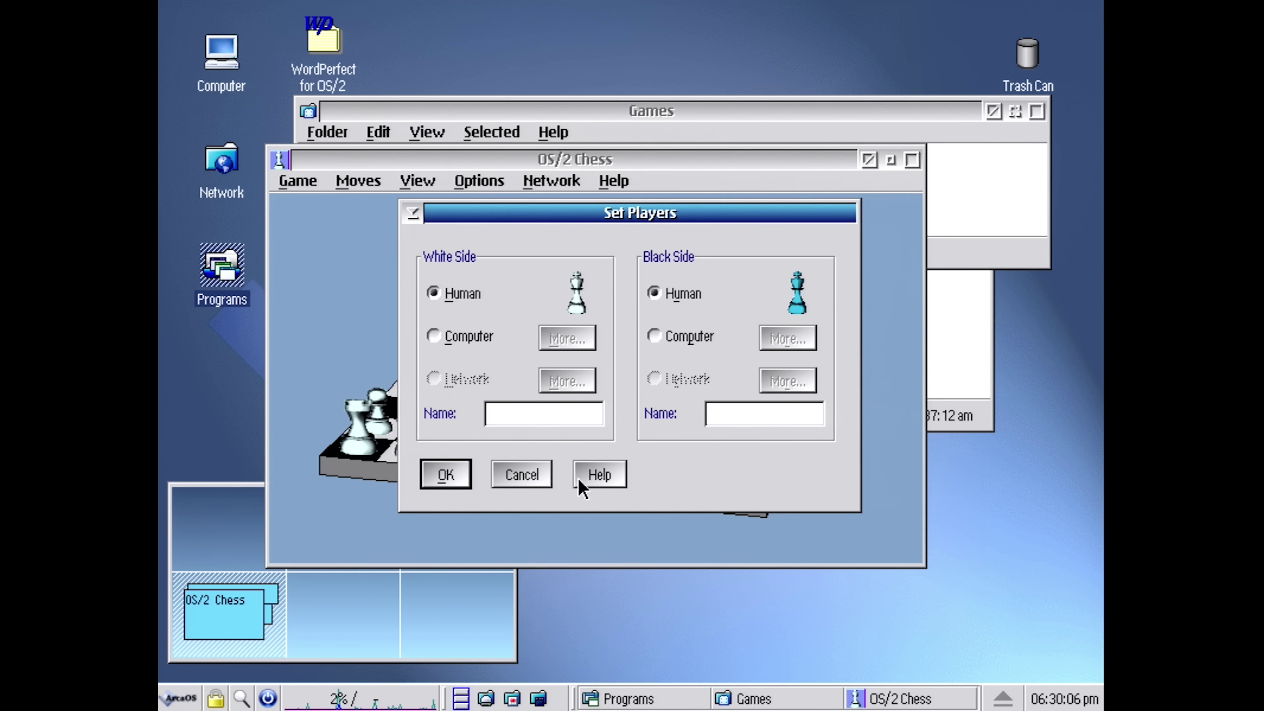
{"action": "left_click", "coordinate": [504, 476]}
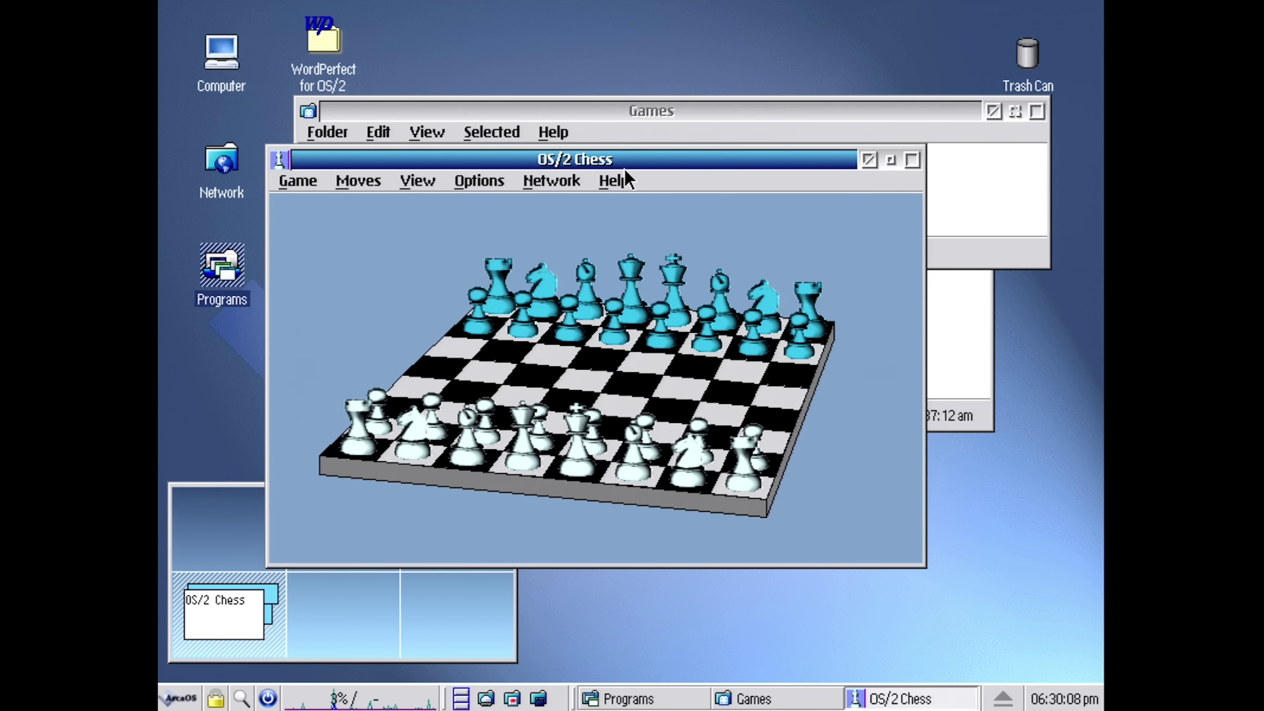
- View the product information of OS/2 Chess and dismiss it
{"action": "left_click", "coordinate": [615, 180]}
{"action": "left_click", "coordinate": [620, 311]}
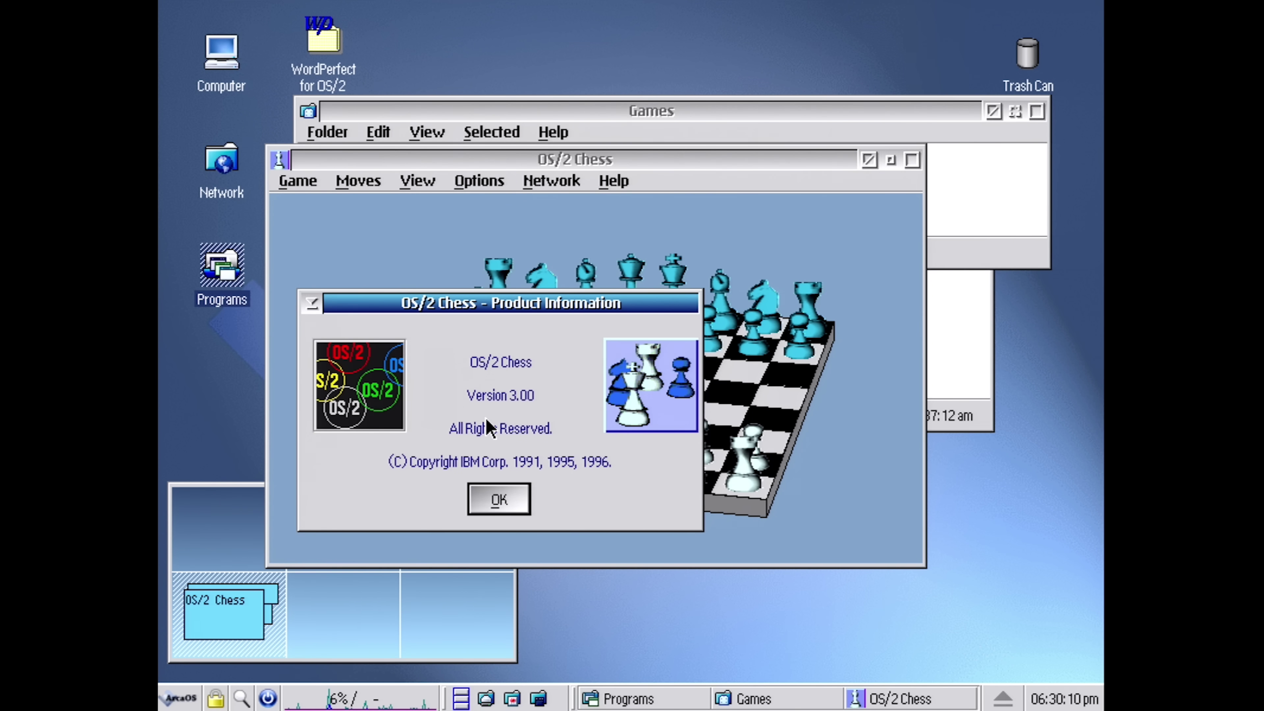
{"action": "left_click_drag", "start_coordinate": [470, 296], "coordinate": [638, 247]}
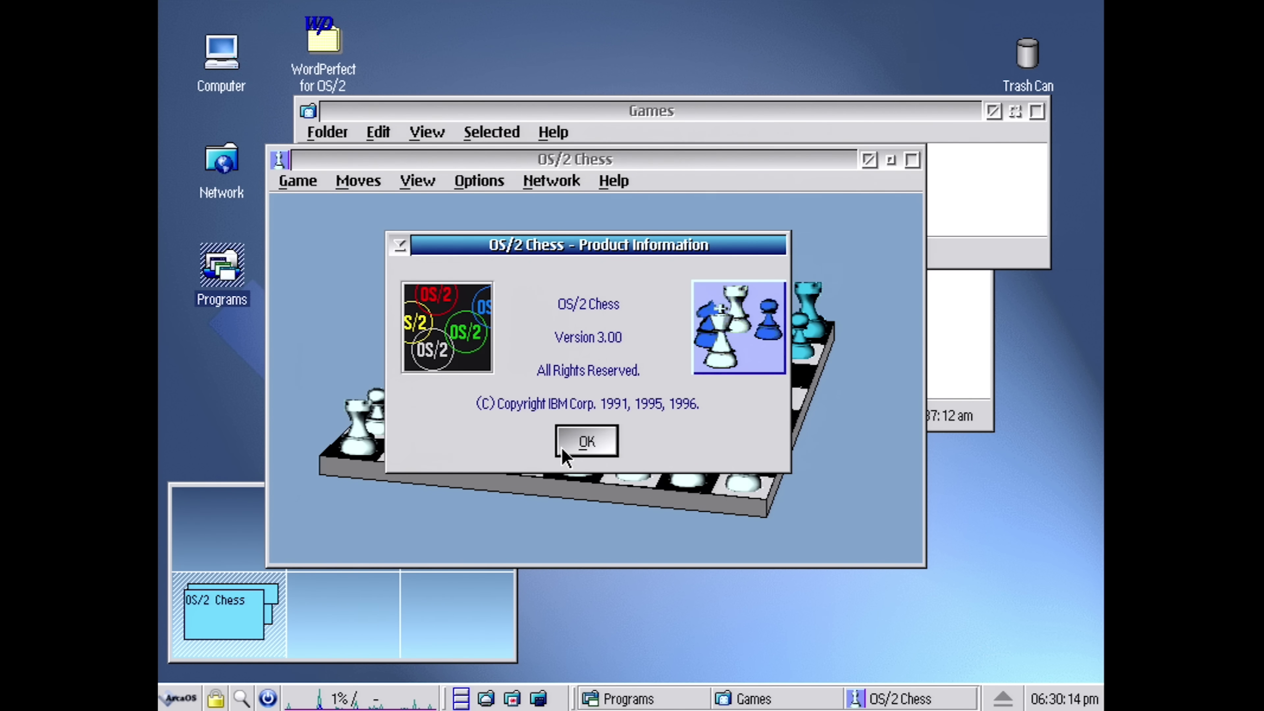
{"action": "left_click", "coordinate": [574, 442]}
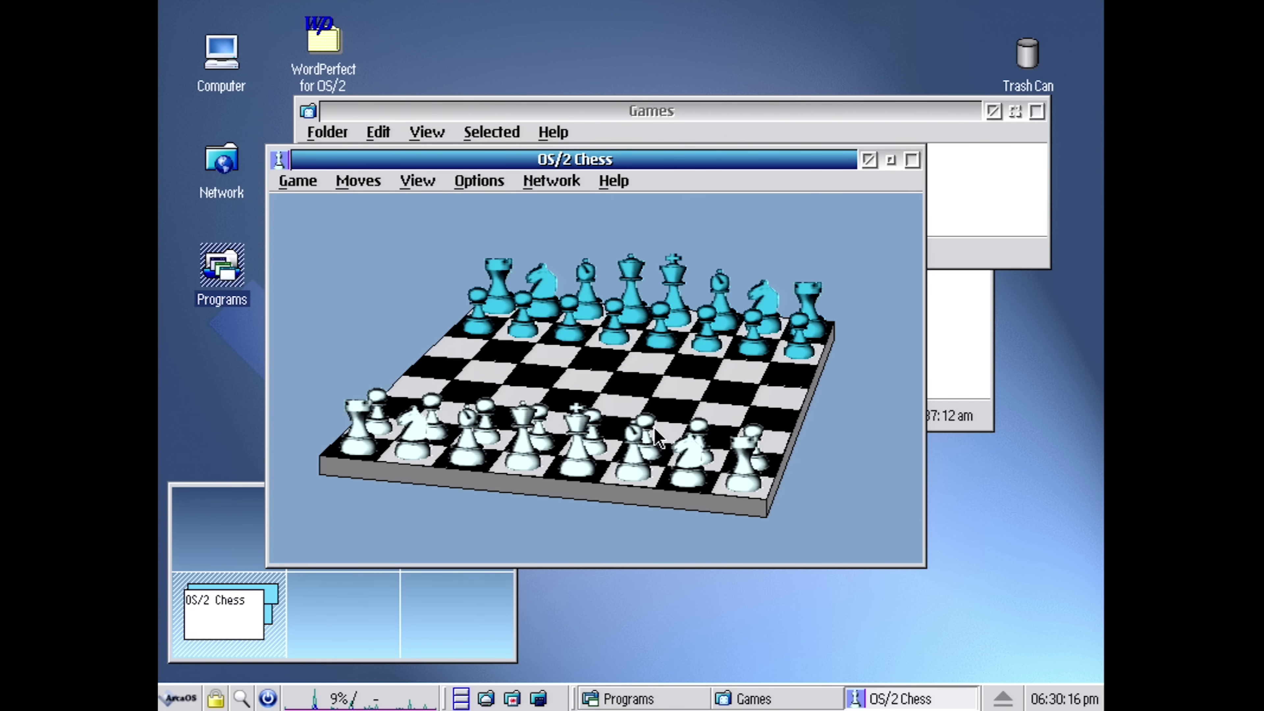
- Select the white knight nearest the front corner of the board to preview its moves, and close Chess
{"action": "left_click", "coordinate": [678, 480]}
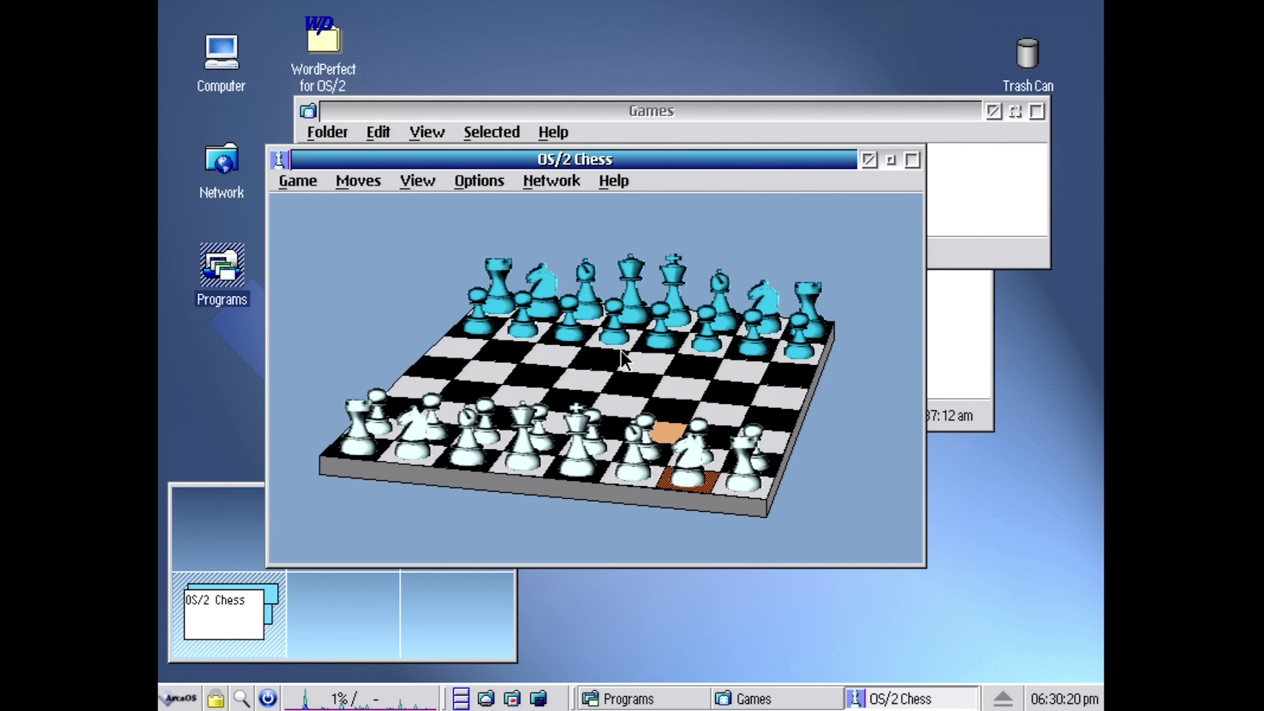
{"action": "left_click", "coordinate": [869, 166]}
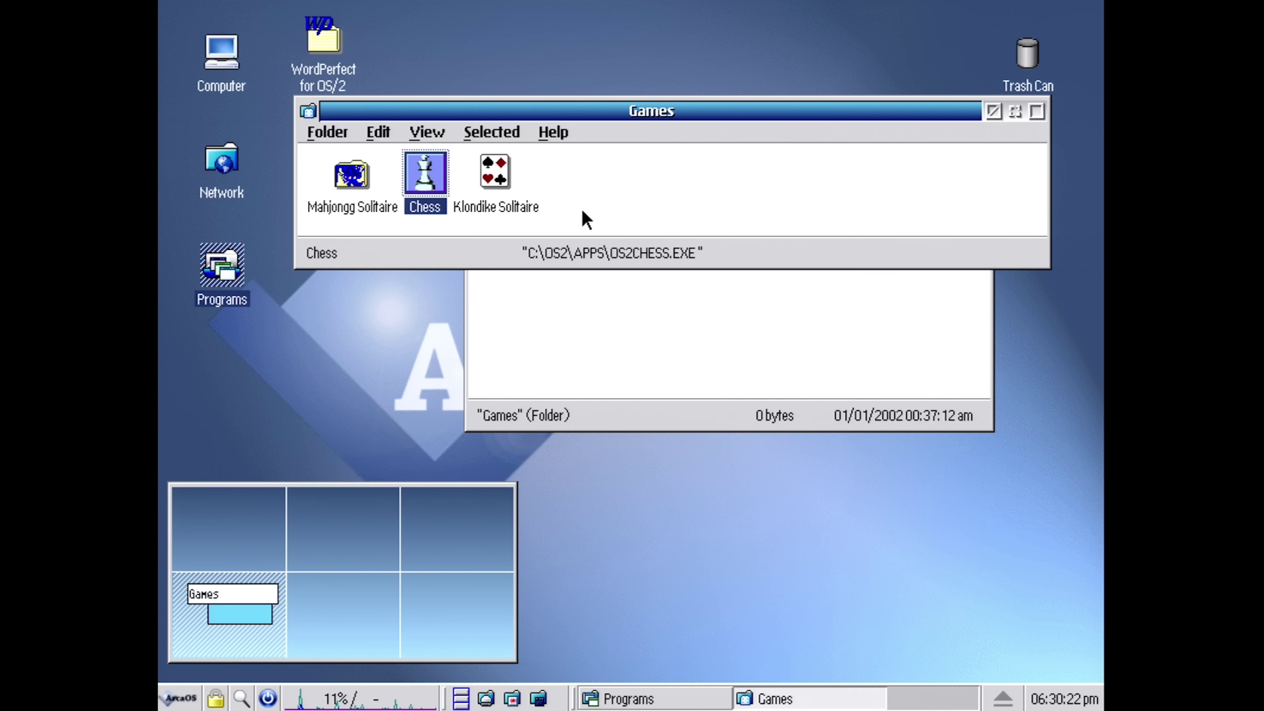
- Start Klondike Solitaire to view its product information, and close the game again
{"action": "double_click", "coordinate": [499, 207]}
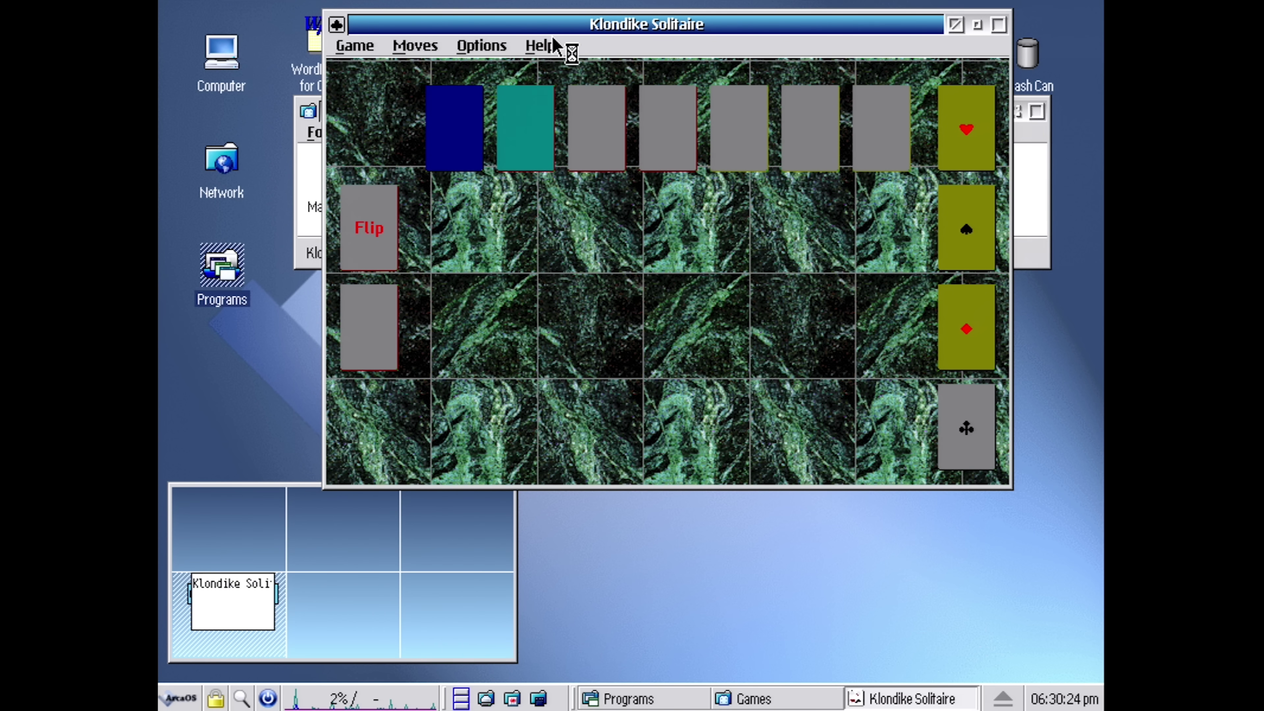
{"action": "left_click_drag", "start_coordinate": [549, 75], "coordinate": [506, 150]}
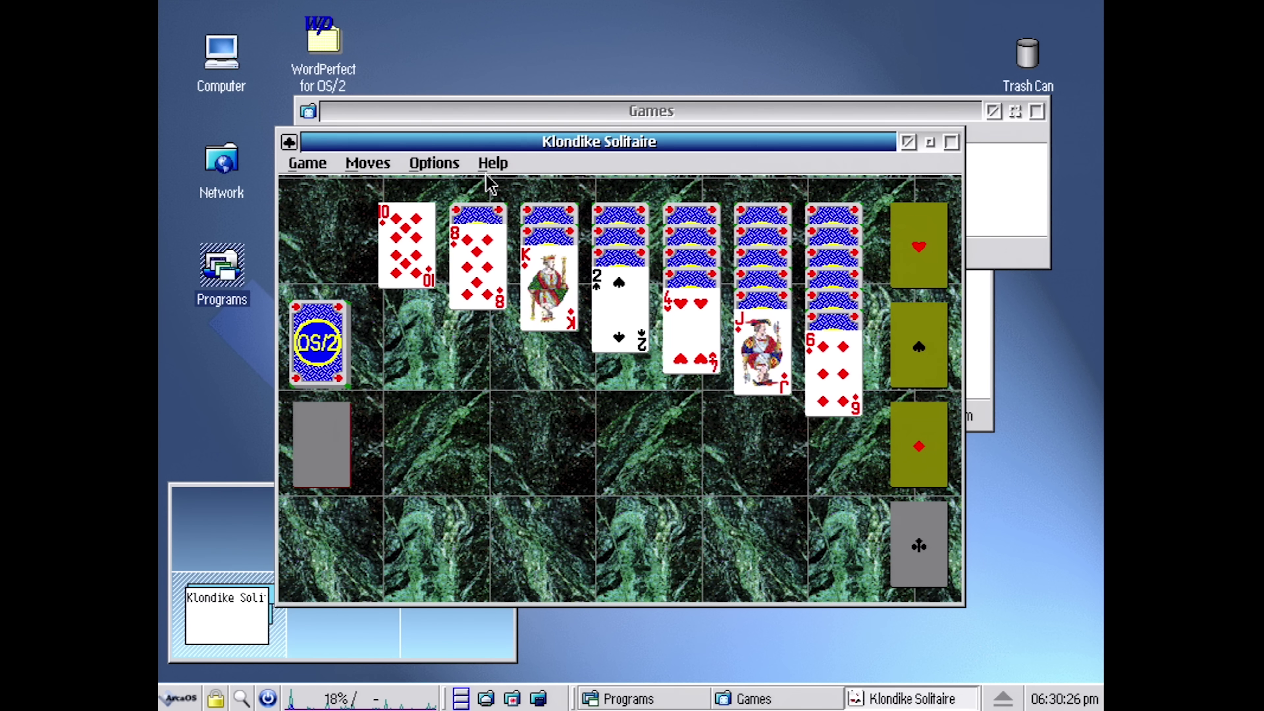
{"action": "left_click", "coordinate": [493, 164]}
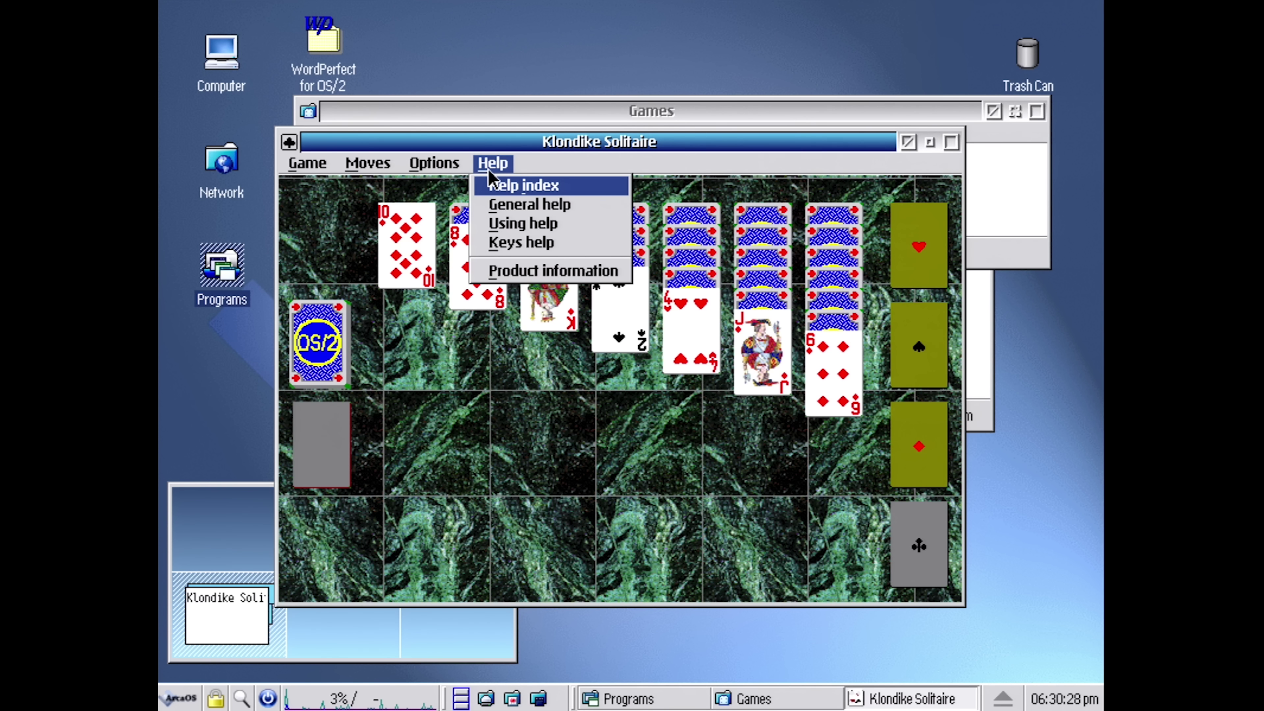
{"action": "left_click", "coordinate": [498, 275]}
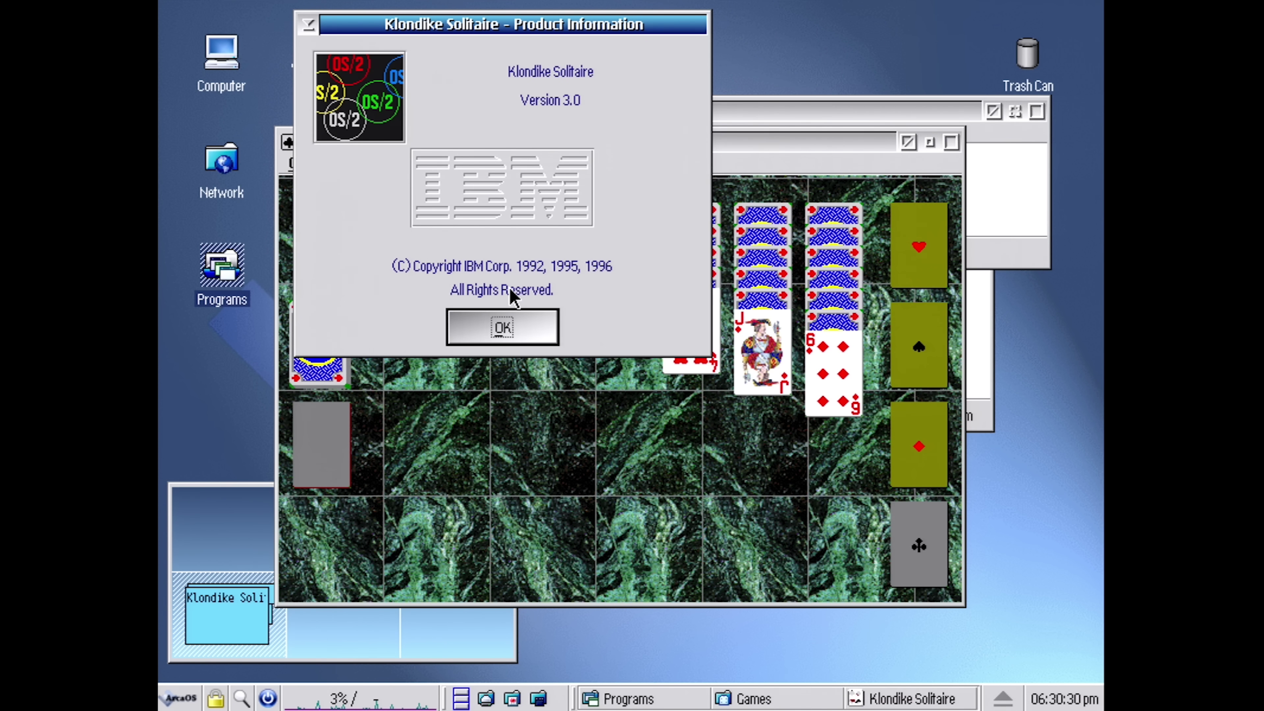
{"action": "left_click", "coordinate": [516, 329]}
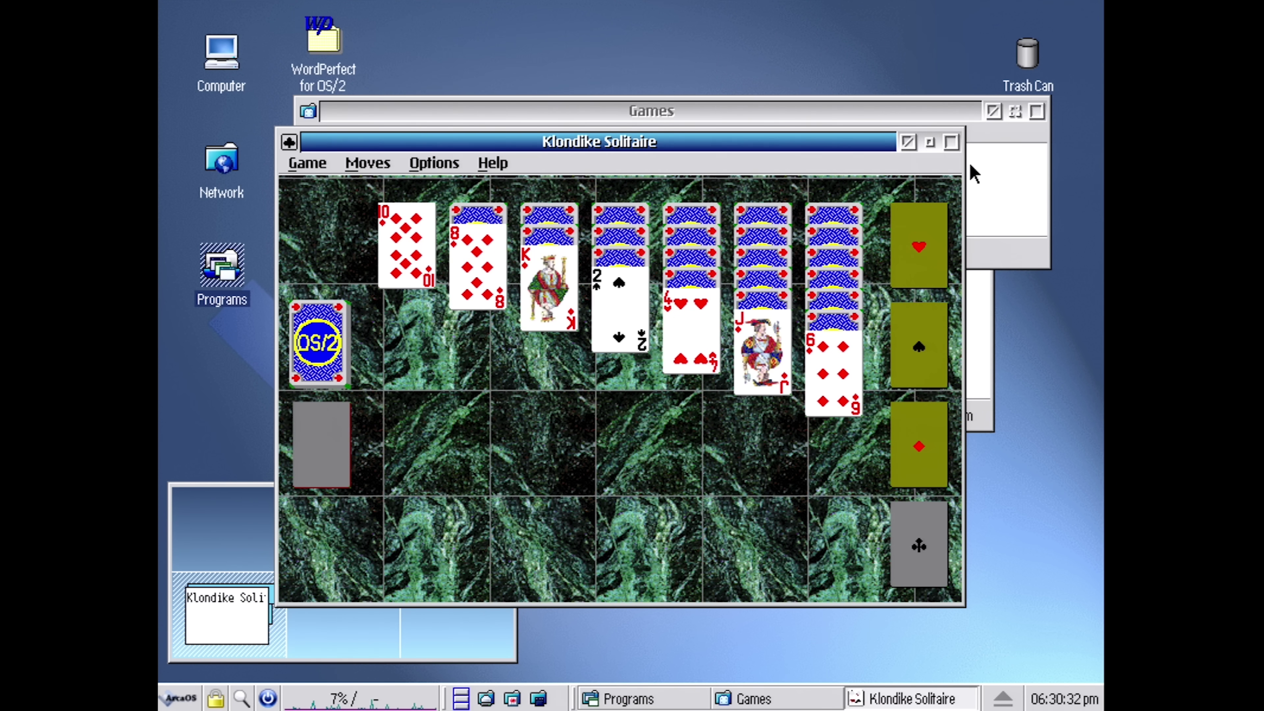
{"action": "left_click", "coordinate": [908, 142]}
- Open the Mahjongg Solitaire folder and start the Mahjongg game
{"action": "double_click", "coordinate": [356, 200]}
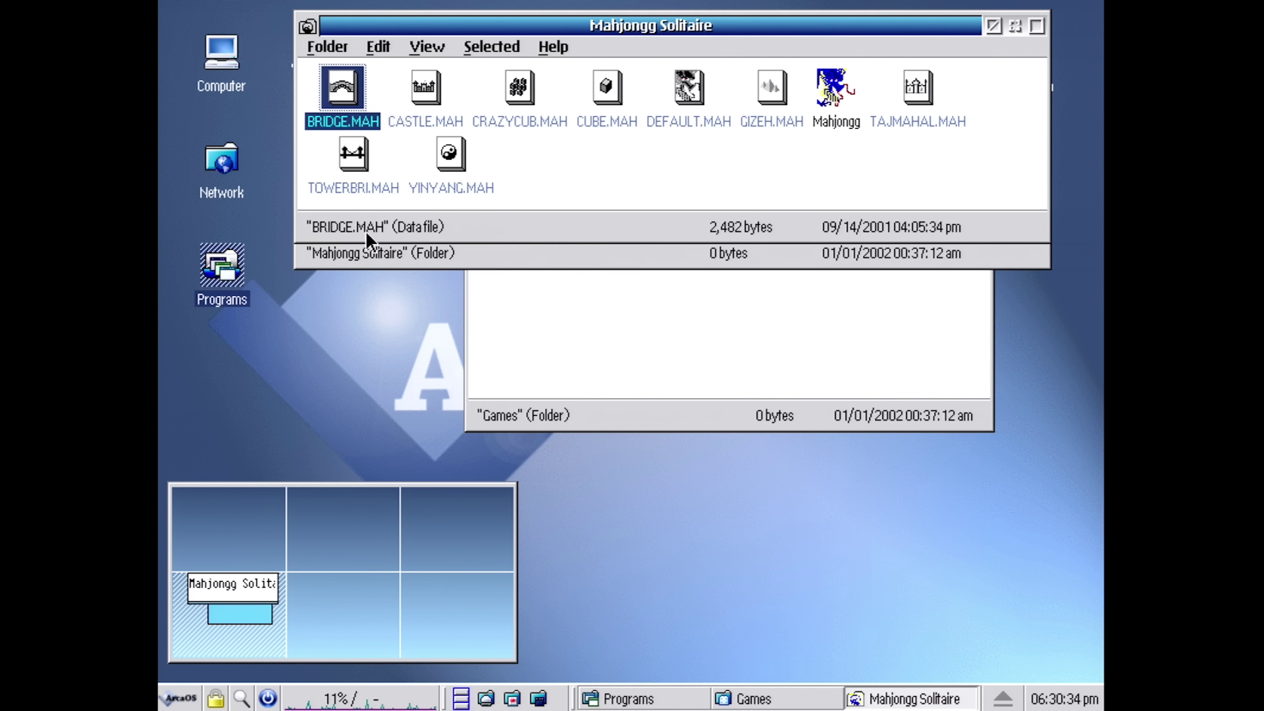
{"action": "left_click", "coordinate": [427, 47]}
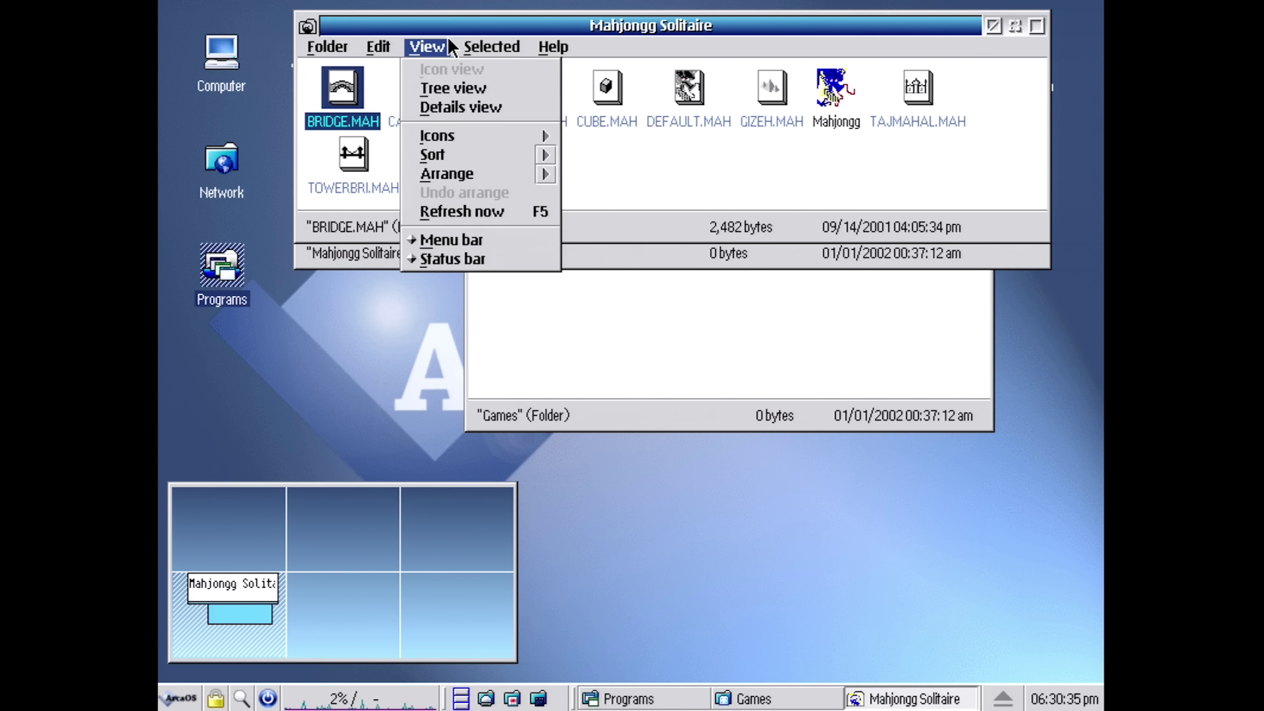
{"action": "left_click", "coordinate": [818, 141]}
{"action": "double_click", "coordinate": [826, 122]}
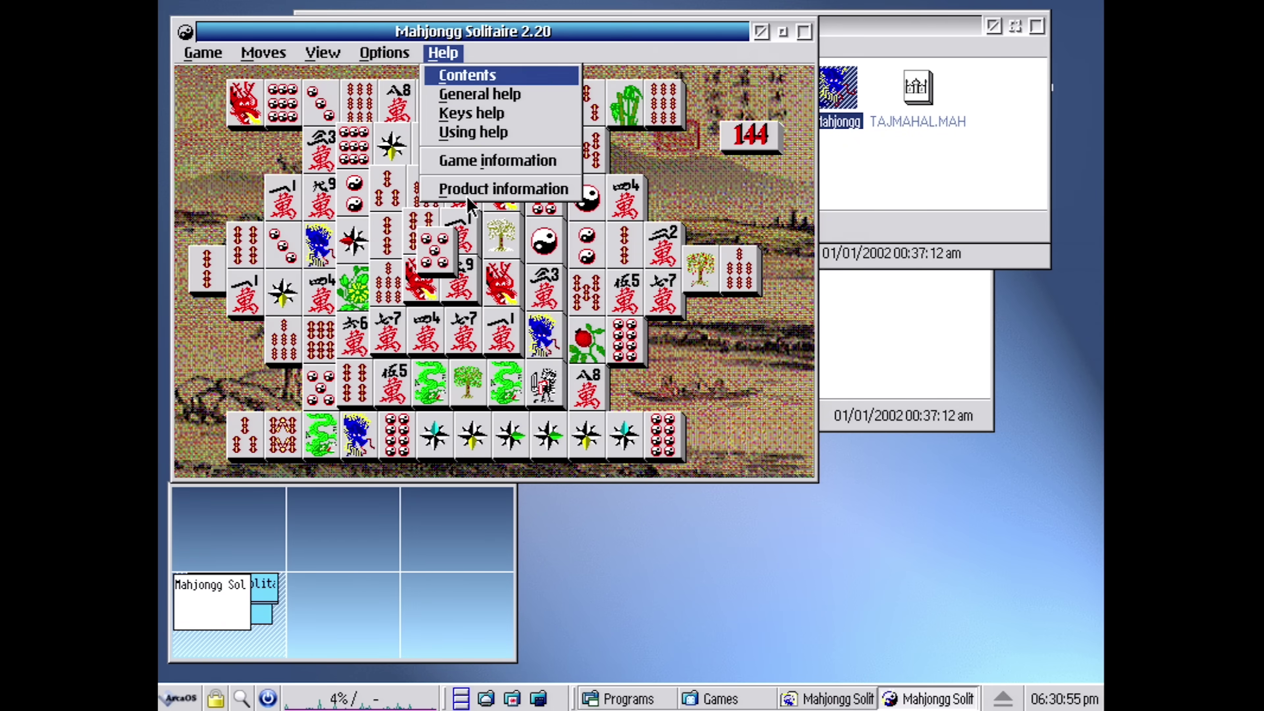
- View the product information of Mahjongg Solitaire and close the game
{"action": "left_click", "coordinate": [468, 197]}
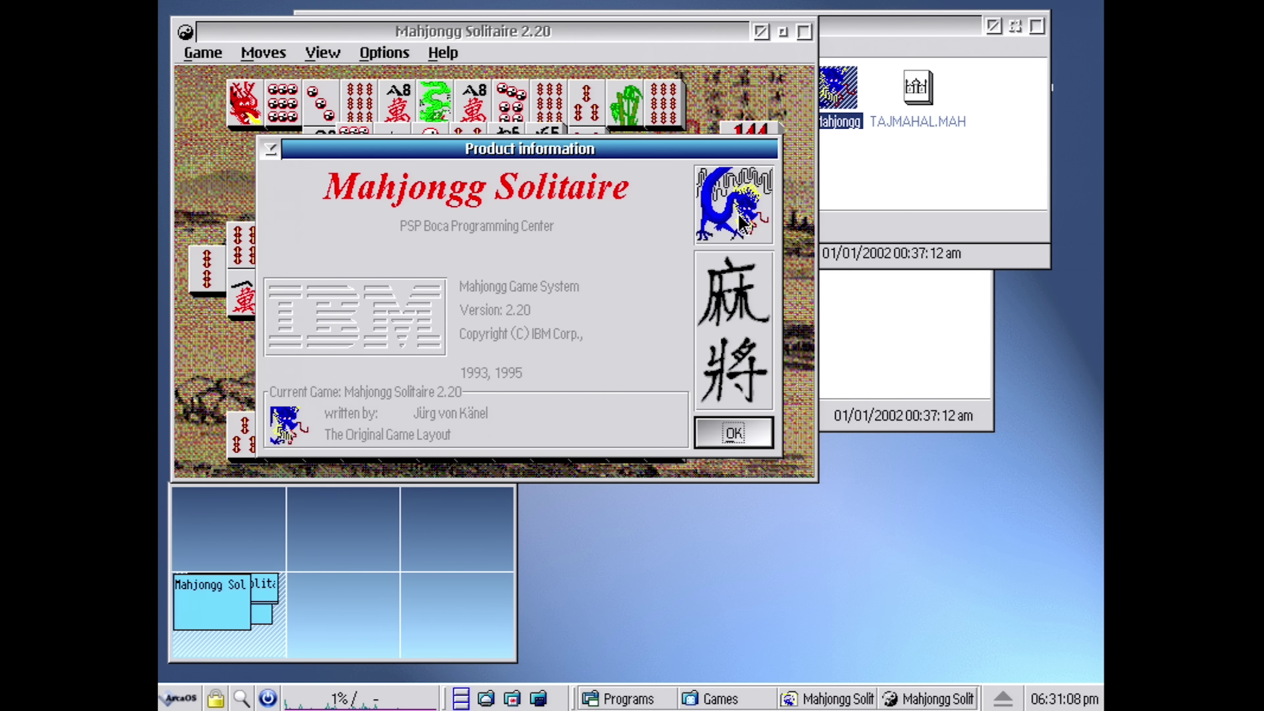
{"action": "mouse_move", "coordinate": [630, 147]}
{"action": "left_mouse_down"}
{"action": "mouse_move", "coordinate": [654, 146]}
{"action": "mouse_move", "coordinate": [608, 143]}
{"action": "left_mouse_up"}
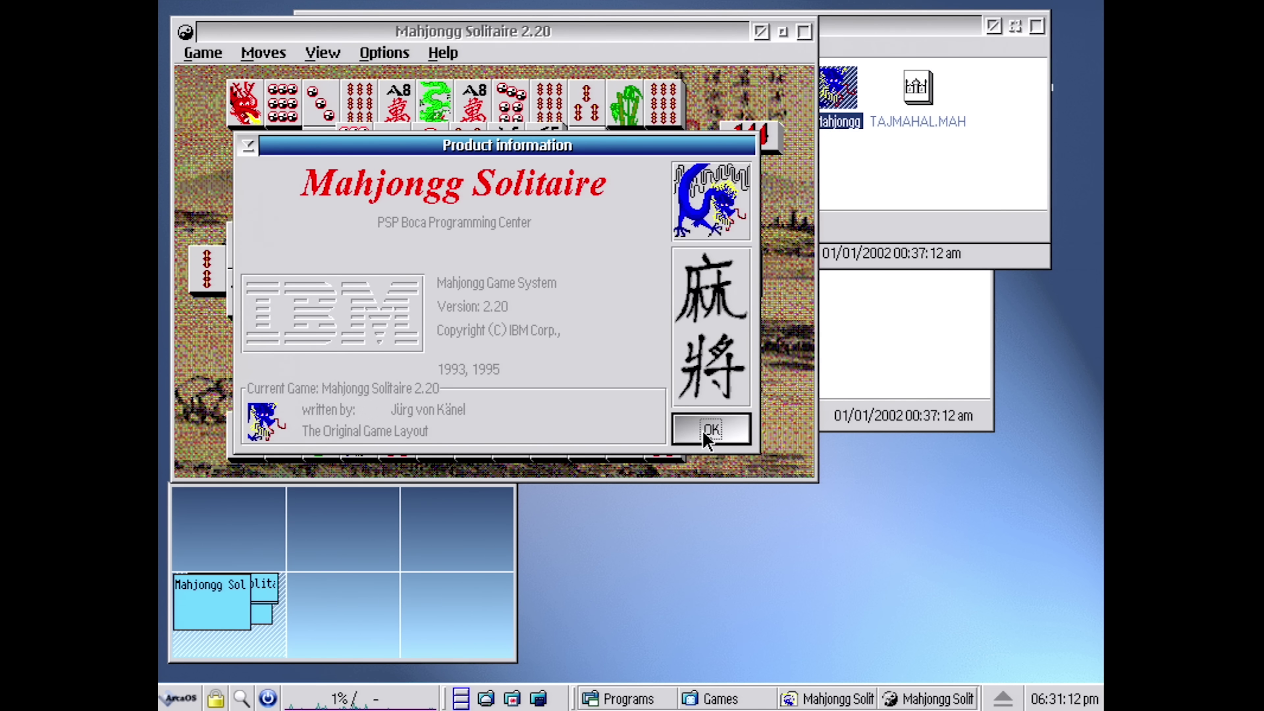
{"action": "left_click", "coordinate": [680, 431]}
{"action": "left_click_drag", "start_coordinate": [497, 37], "coordinate": [573, 134]}
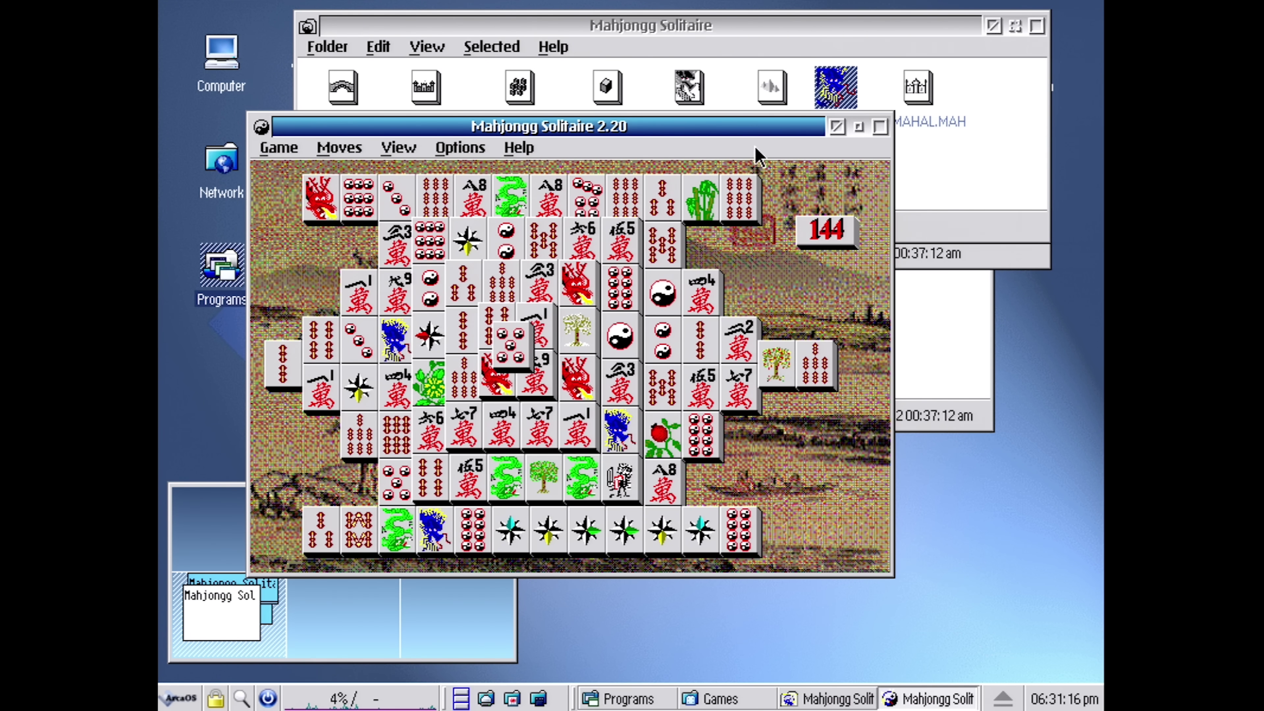
{"action": "left_click", "coordinate": [838, 128]}
{"action": "left_click", "coordinate": [573, 401]}
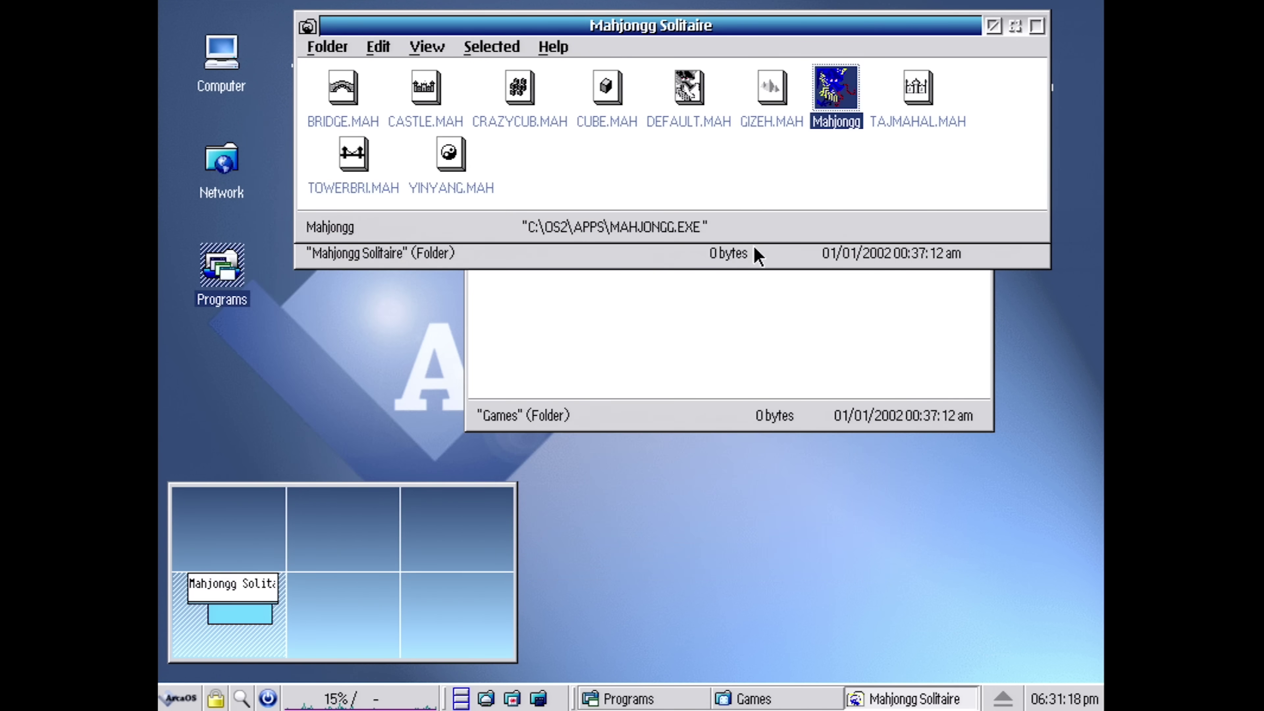
- Close the Mahjongg Solitaire and Games folders, and open the Installed Software folder in Programs
{"action": "left_click", "coordinate": [993, 26]}
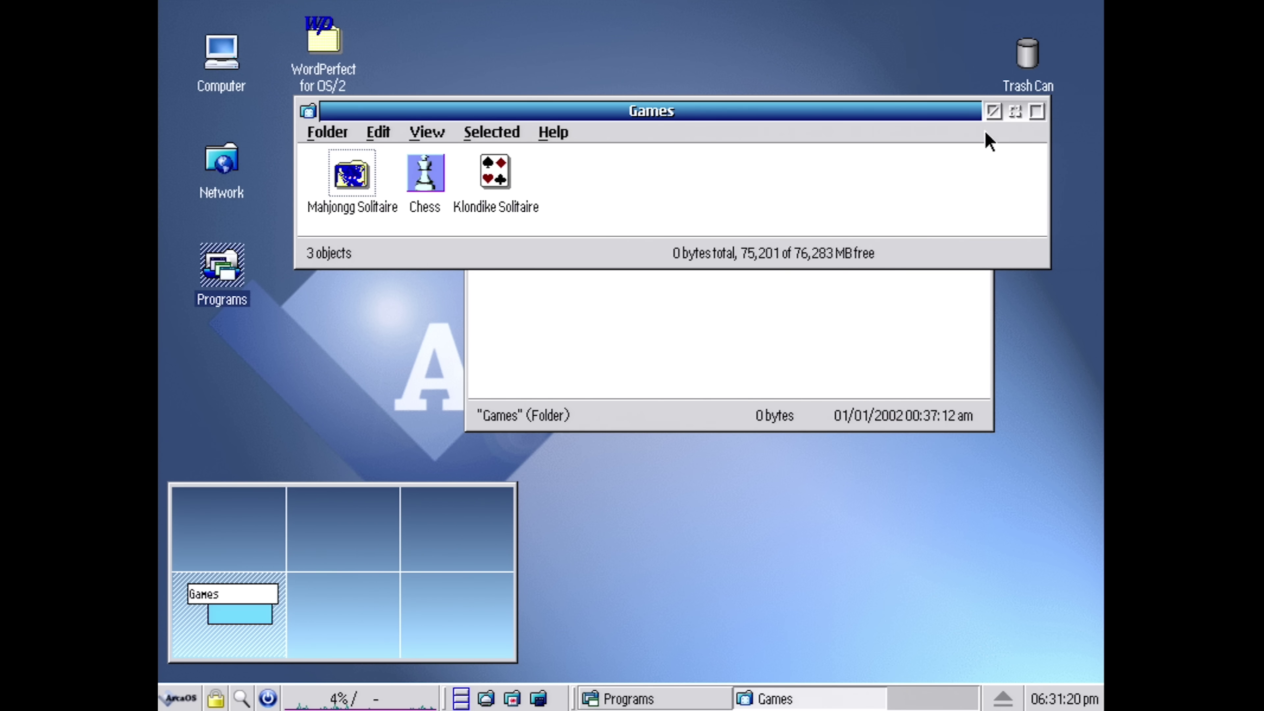
{"action": "left_click", "coordinate": [994, 111]}
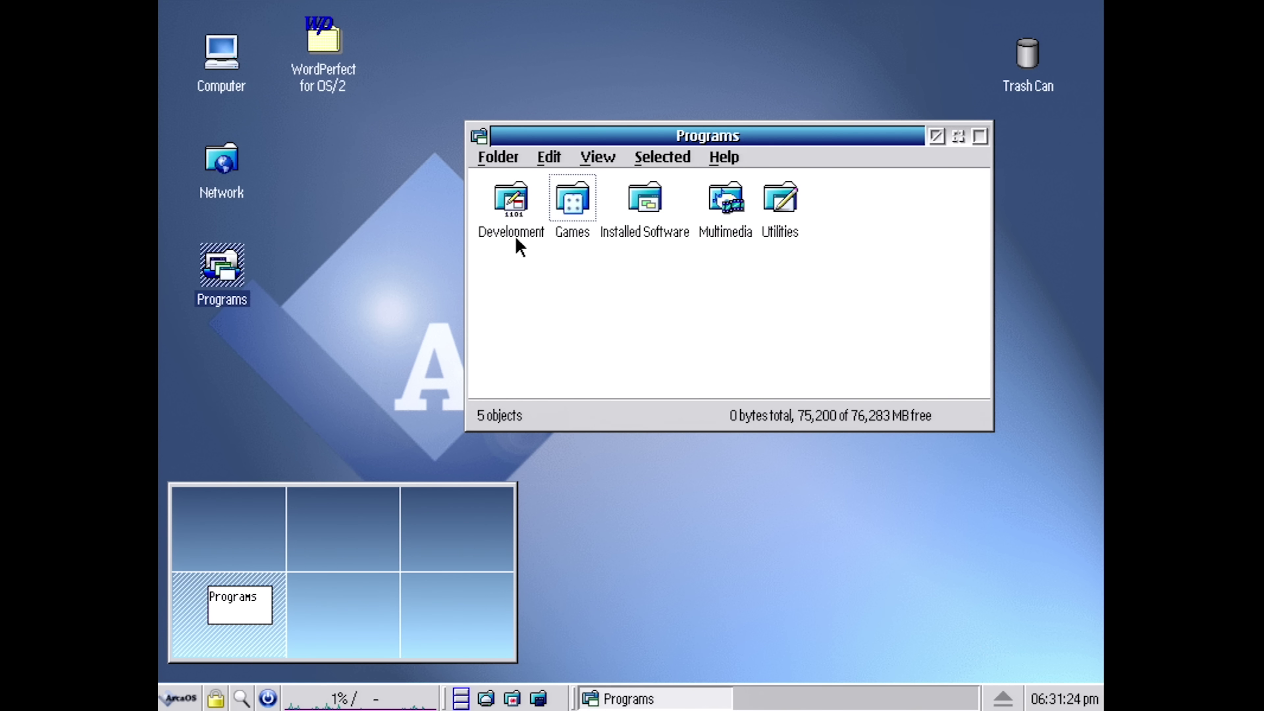
{"action": "double_click", "coordinate": [637, 225]}
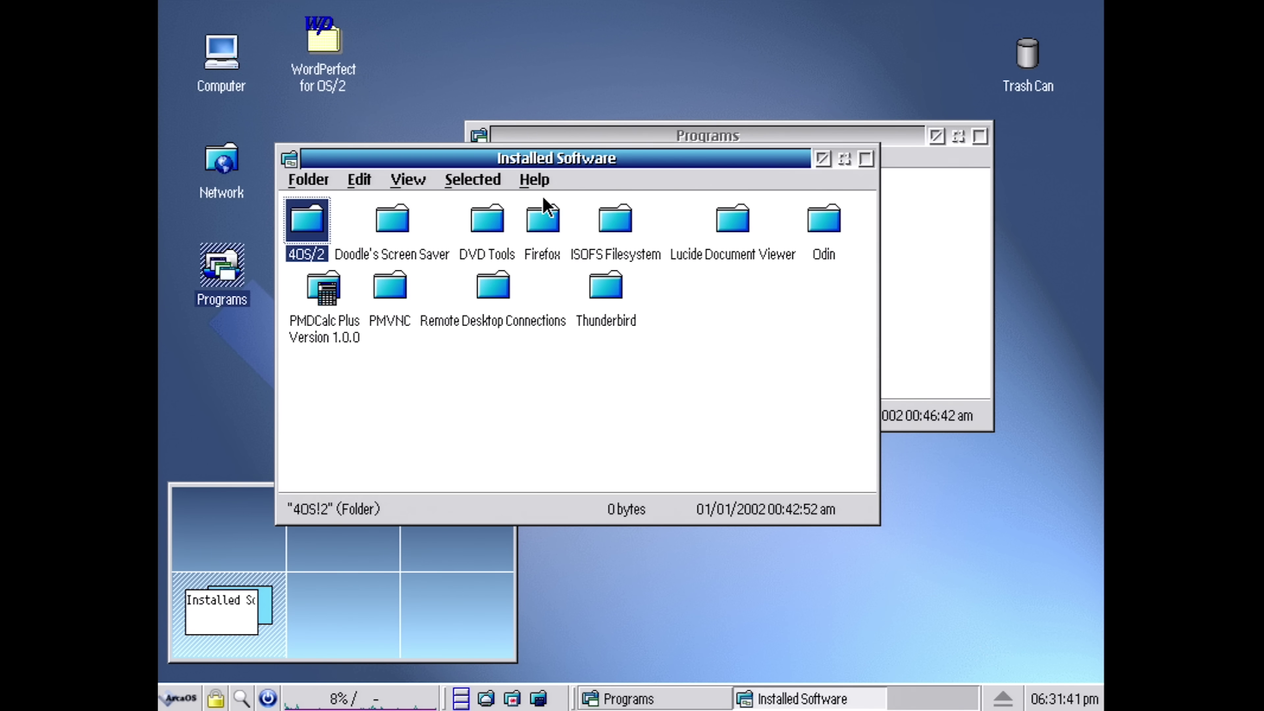
- Move the Installed Software window, point out the Firefox and Thunderbird folders, and view the PMVNC folder before closing it
{"action": "left_click_drag", "start_coordinate": [538, 166], "coordinate": [603, 177]}
{"action": "left_click", "coordinate": [623, 272]}
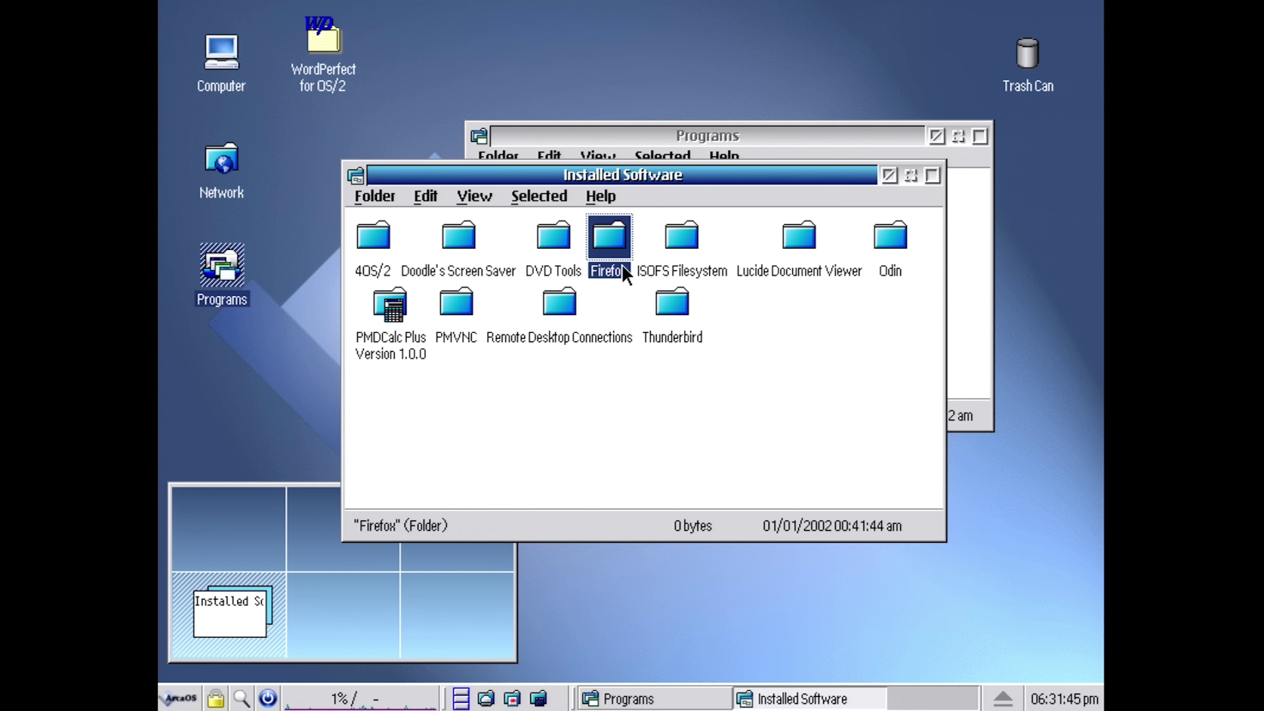
{"action": "left_click", "coordinate": [675, 342]}
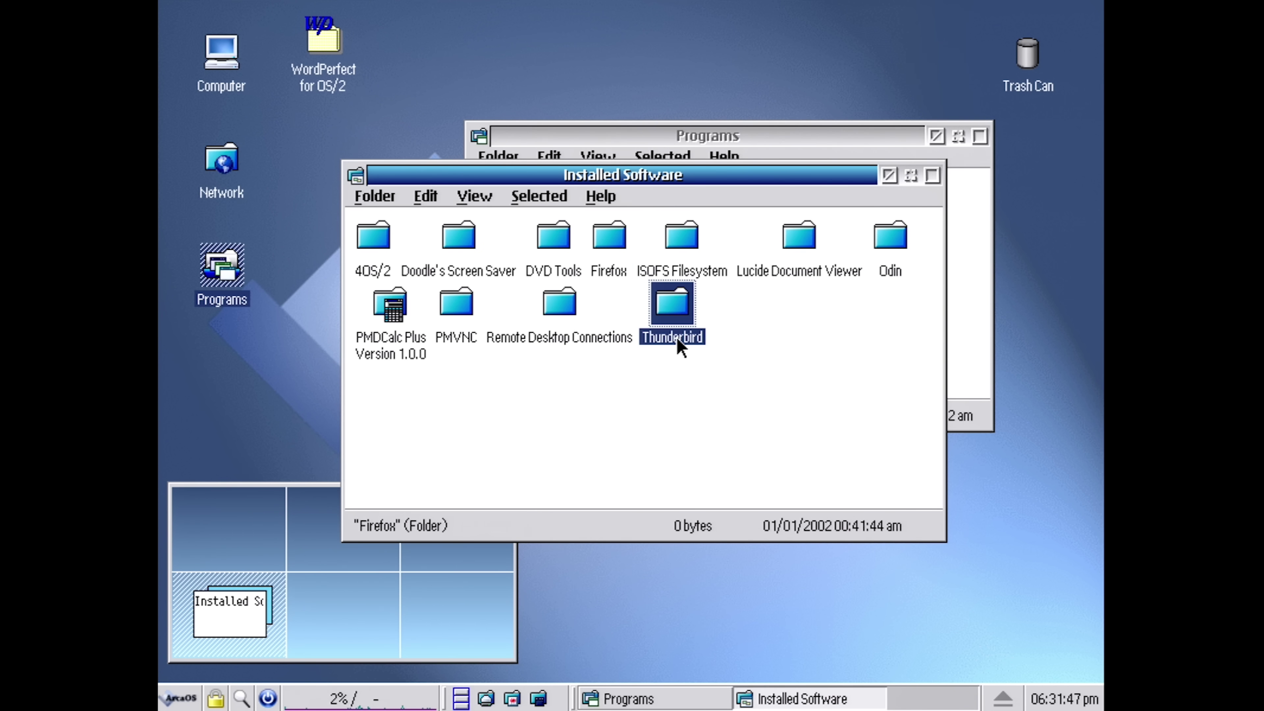
{"action": "left_click", "coordinate": [781, 361]}
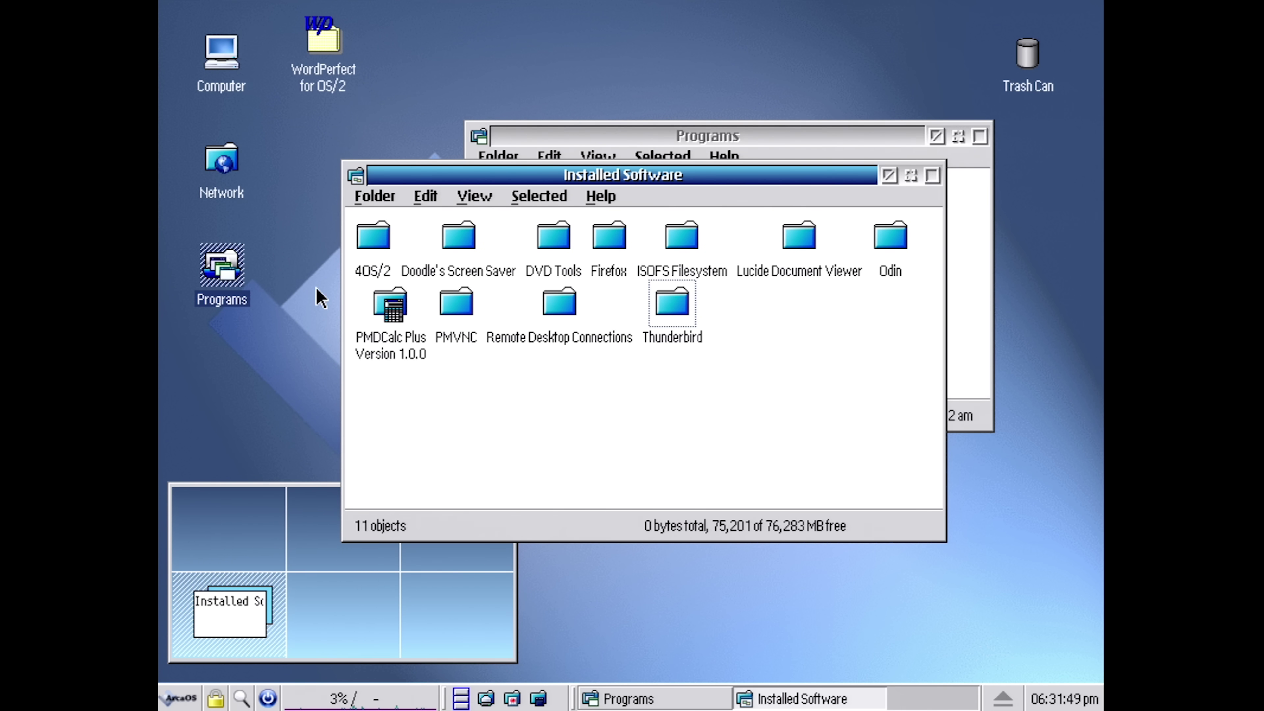
{"action": "double_click", "coordinate": [466, 341]}
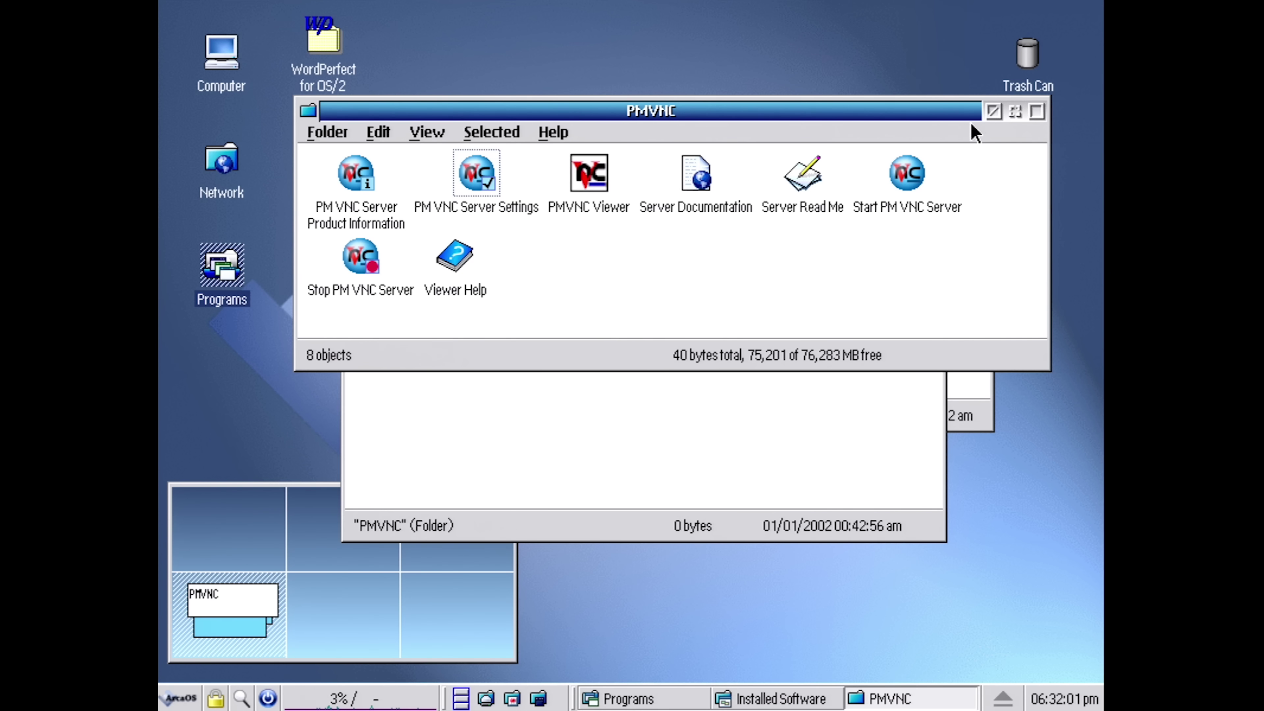
{"action": "key", "text": "alt+F4"}
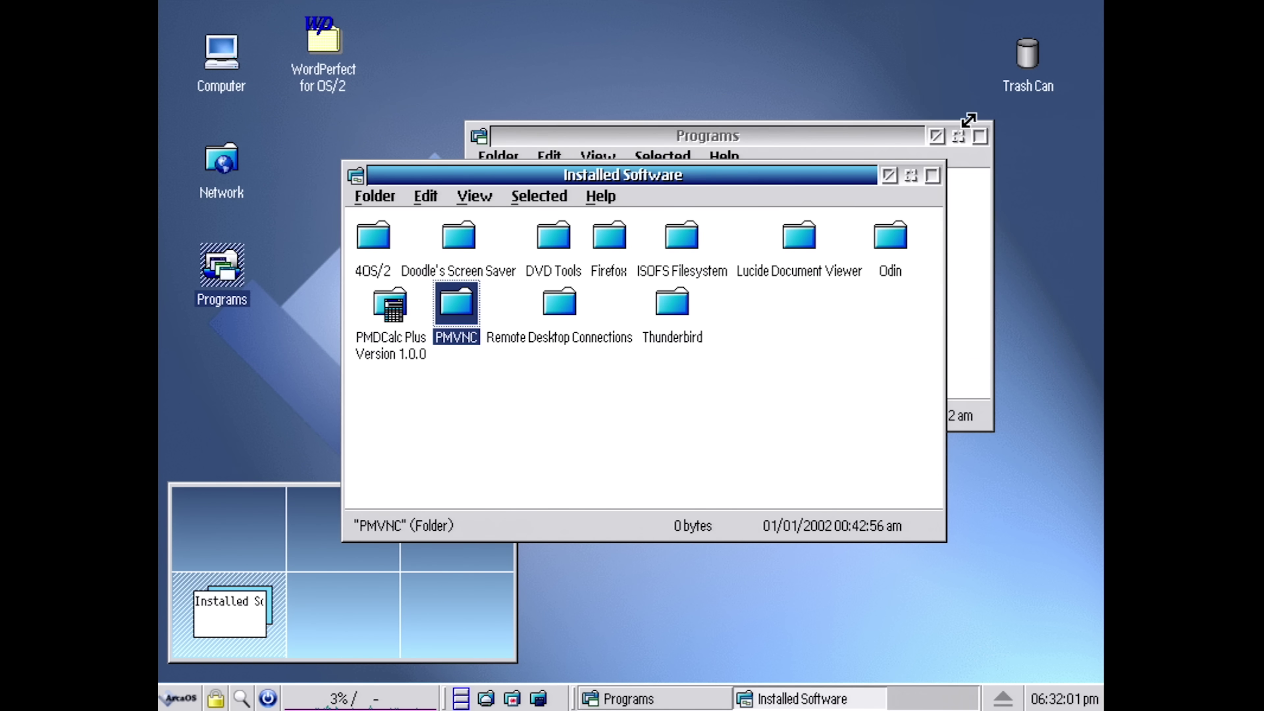
- Open the PMDCalc Plus folder, start the calculator, and open its help information
{"action": "double_click", "coordinate": [402, 350]}
{"action": "left_click", "coordinate": [440, 222]}
{"action": "double_click", "coordinate": [440, 223]}
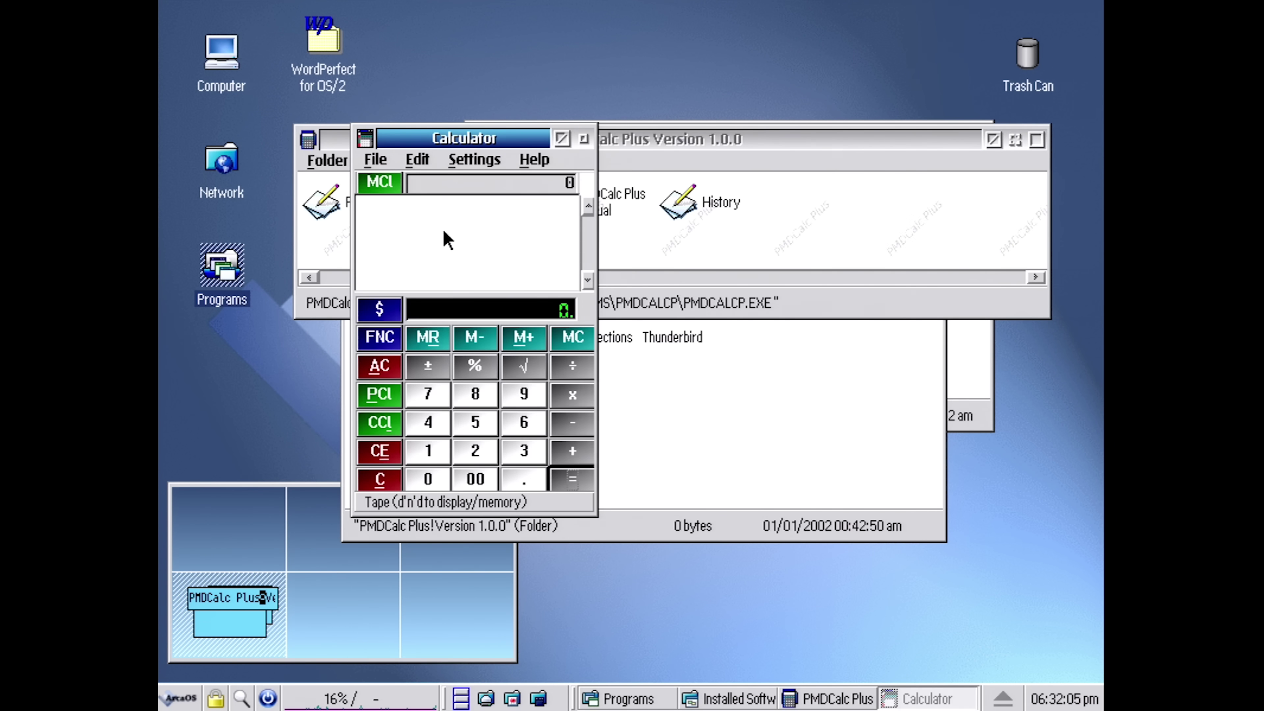
{"action": "left_click", "coordinate": [534, 159]}
{"action": "left_click", "coordinate": [570, 218]}
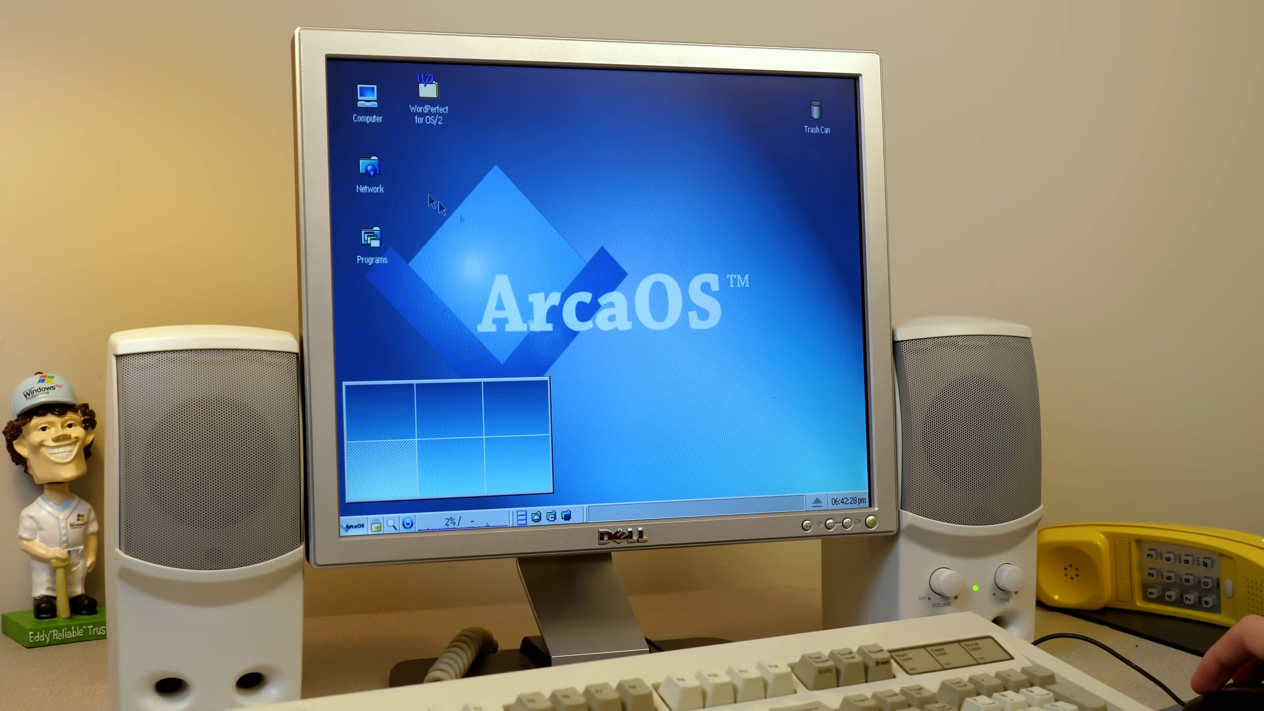
- Open System Setup from the Computer folder, and view the Keyboard settings and the Registry Editor, closing each again
{"action": "double_click", "coordinate": [369, 115]}
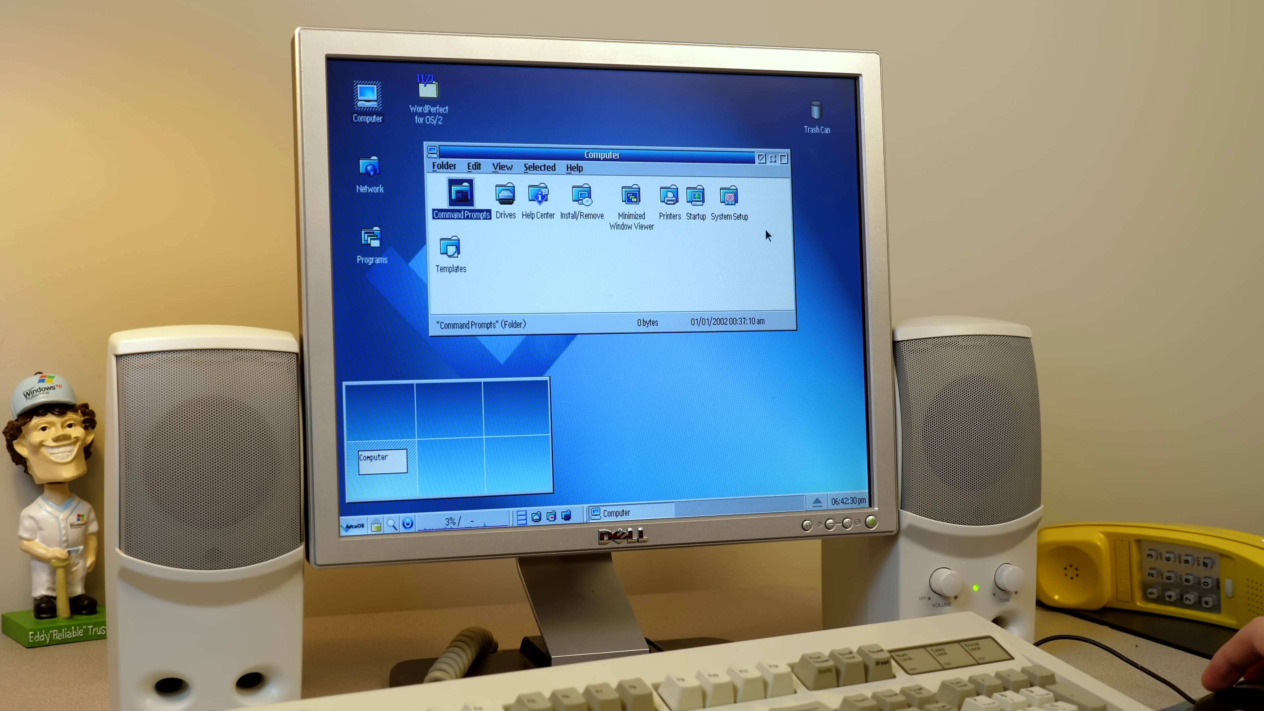
{"action": "double_click", "coordinate": [729, 220]}
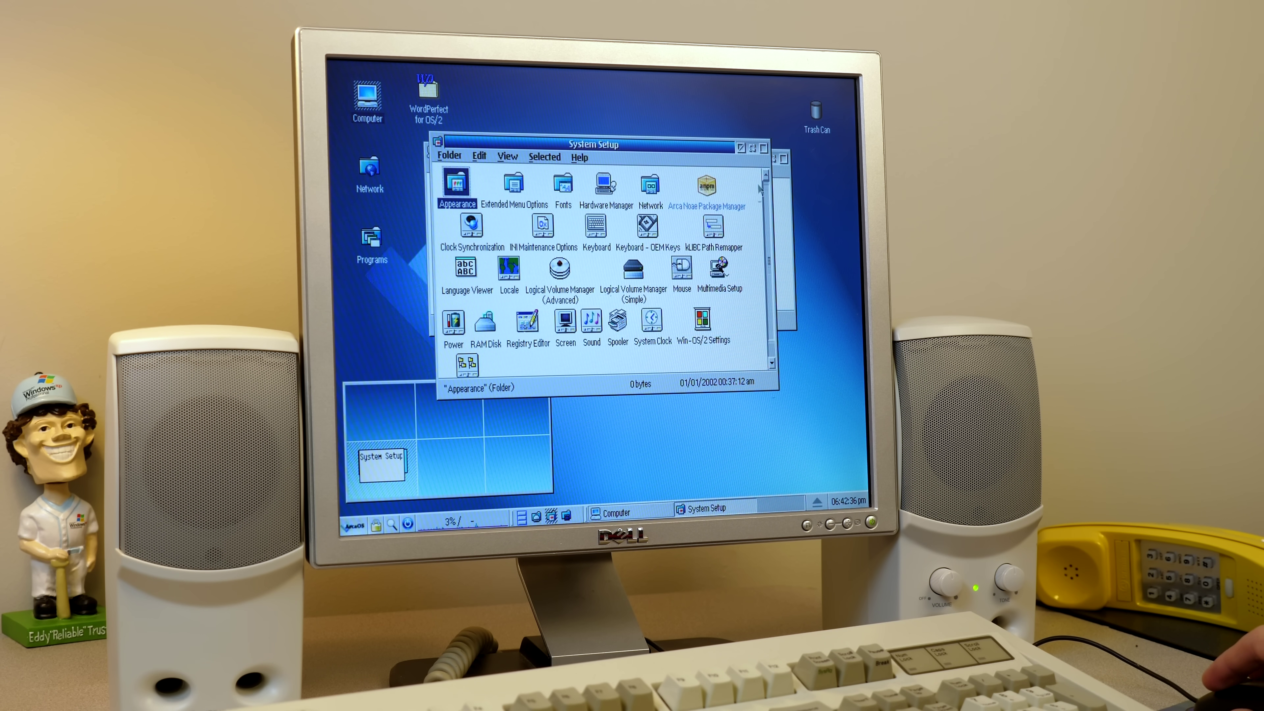
{"action": "left_click", "coordinate": [675, 266]}
{"action": "left_click", "coordinate": [599, 236]}
{"action": "double_click", "coordinate": [596, 223]}
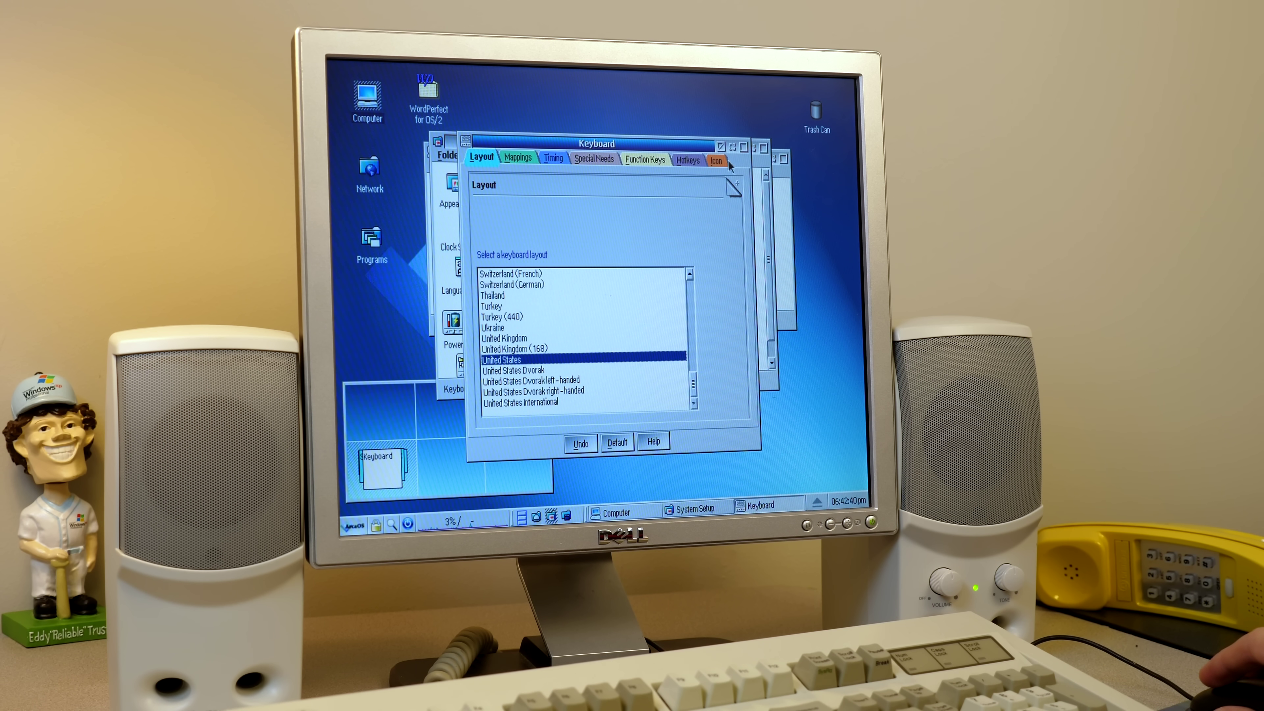
{"action": "left_click", "coordinate": [721, 147]}
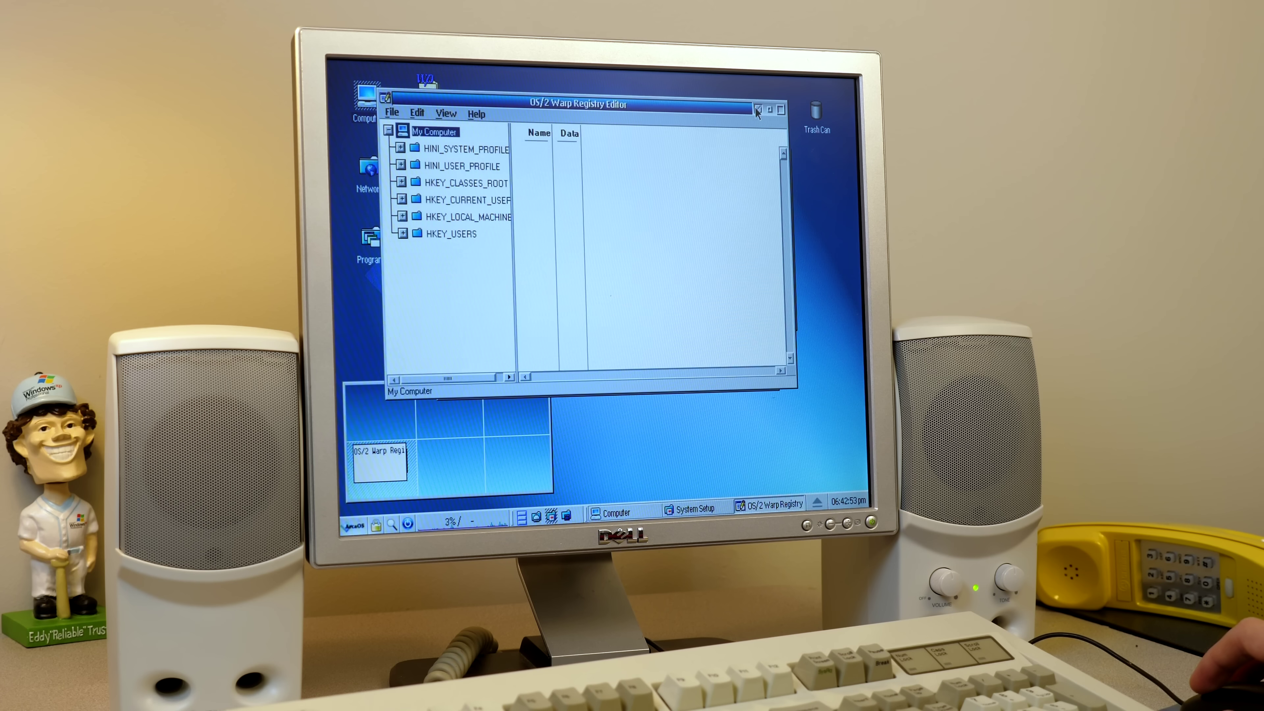
{"action": "left_click", "coordinate": [757, 109]}
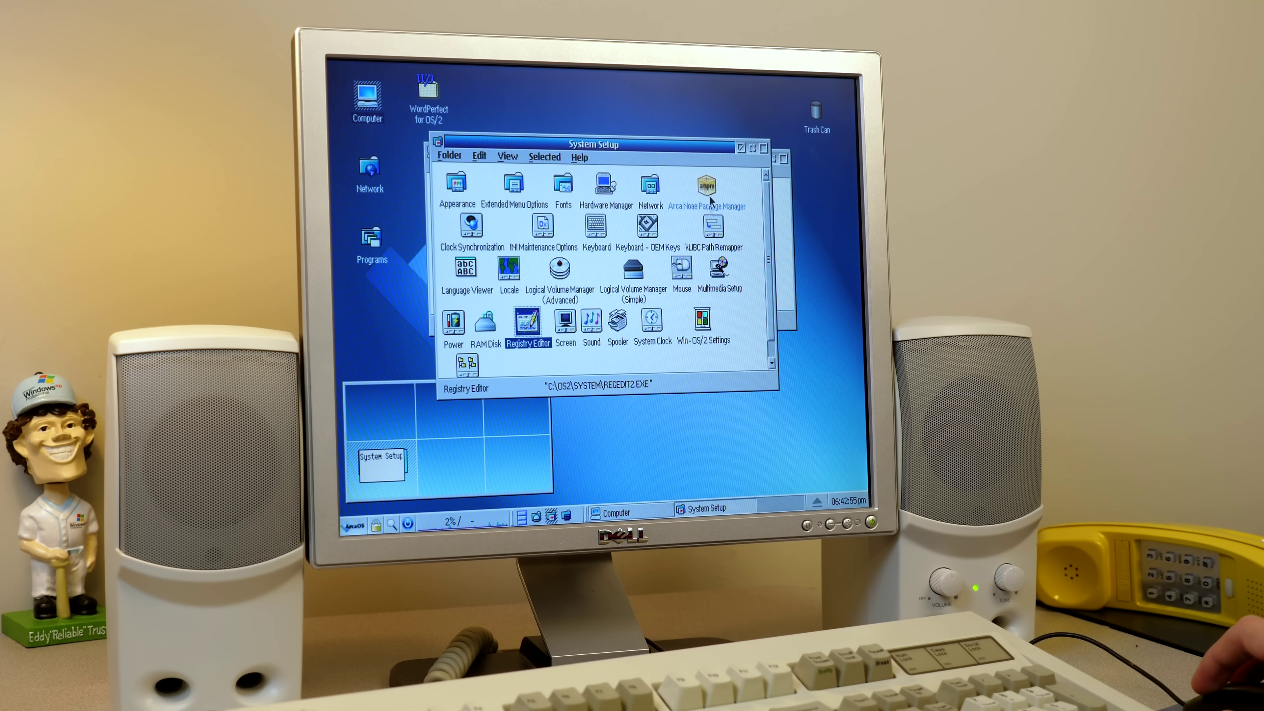
- Start the Arca Noae Package Manager and browse its installed and available packages down to ffmpeg
{"action": "double_click", "coordinate": [710, 194]}
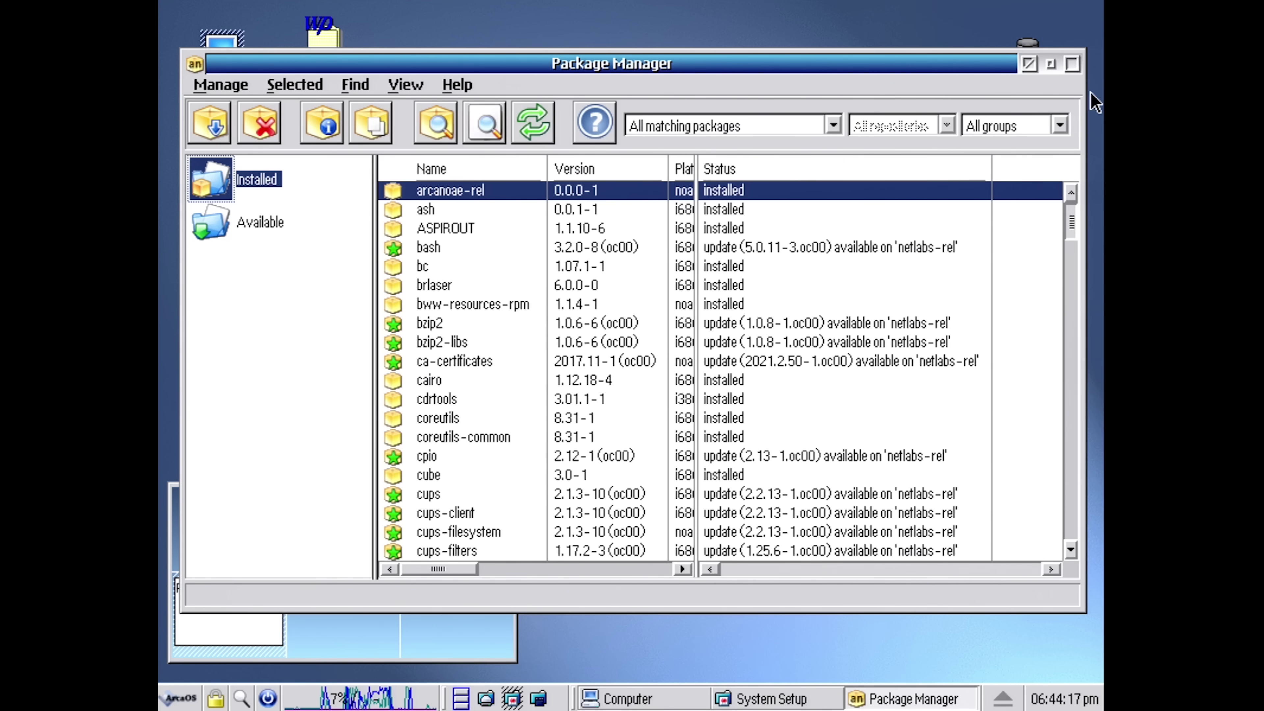
{"action": "left_click_drag", "start_coordinate": [1069, 199], "coordinate": [1077, 590]}
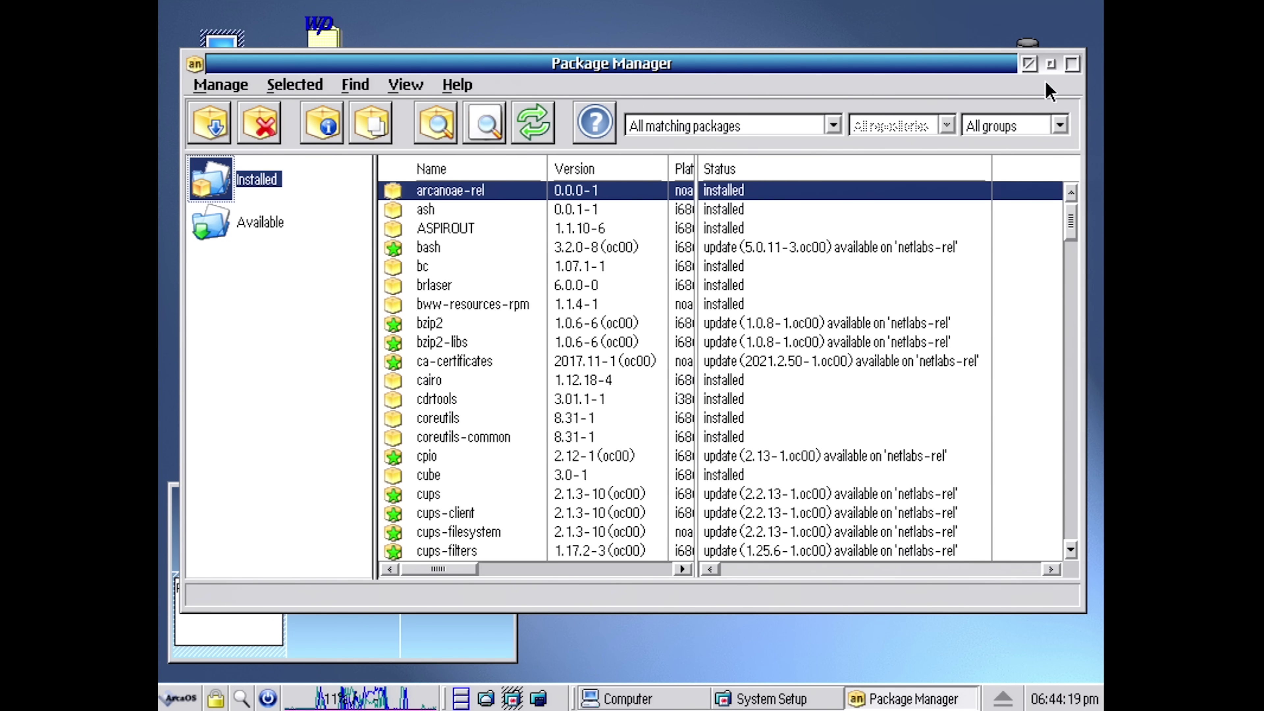
{"action": "left_click", "coordinate": [243, 224]}
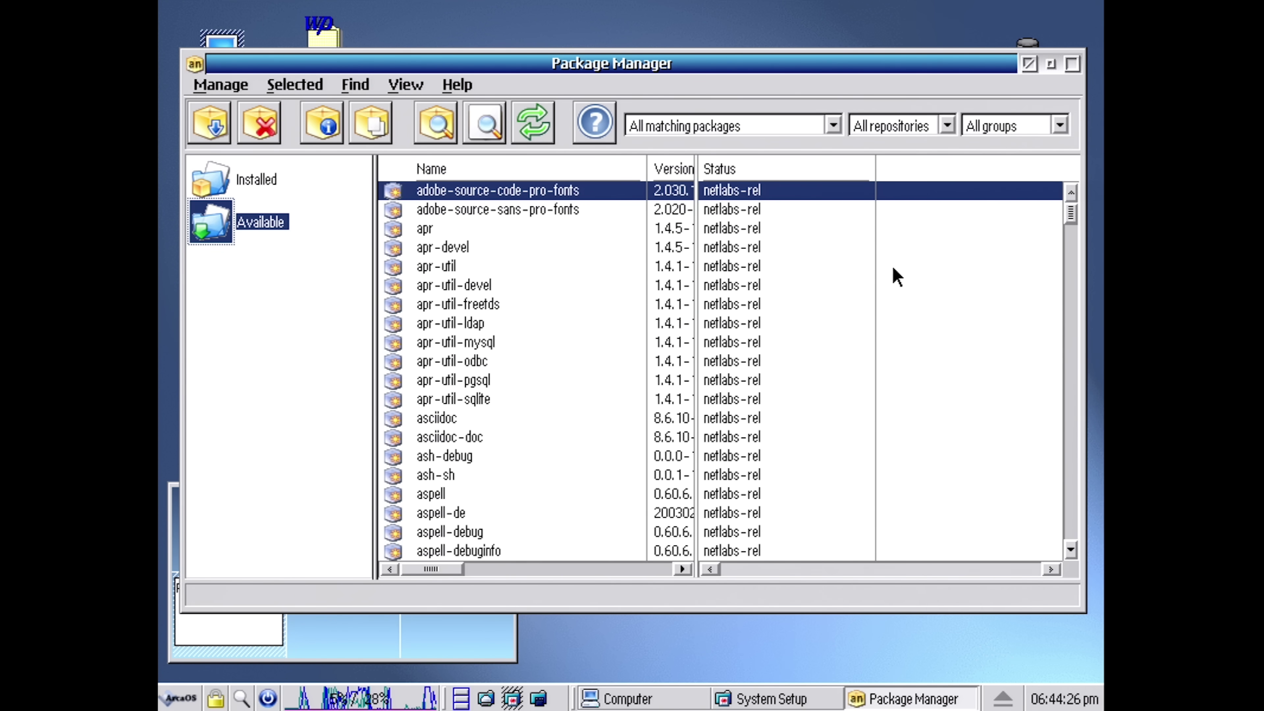
{"action": "left_click", "coordinate": [536, 209]}
{"action": "key", "text": "Up"}
{"action": "scroll", "coordinate": [448, 338], "scroll_direction": "down", "scroll_amount": 15}
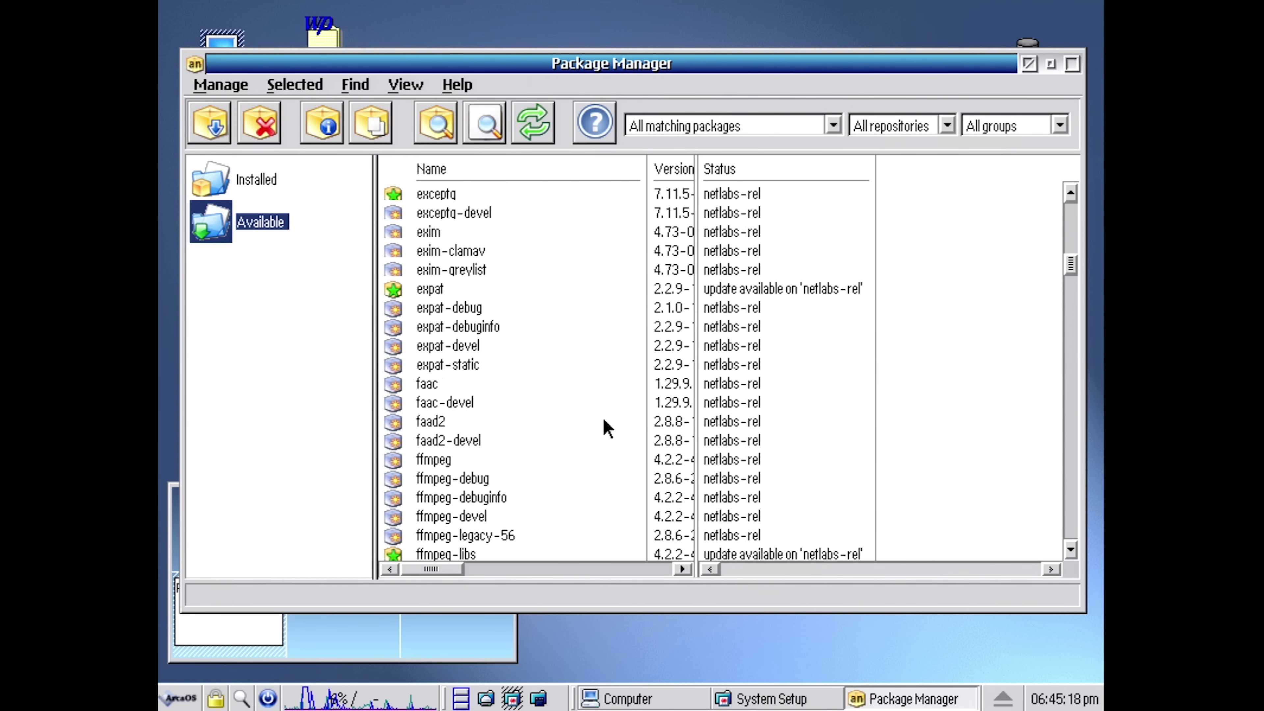
{"action": "scroll", "coordinate": [603, 427], "scroll_direction": "down", "scroll_amount": 3}
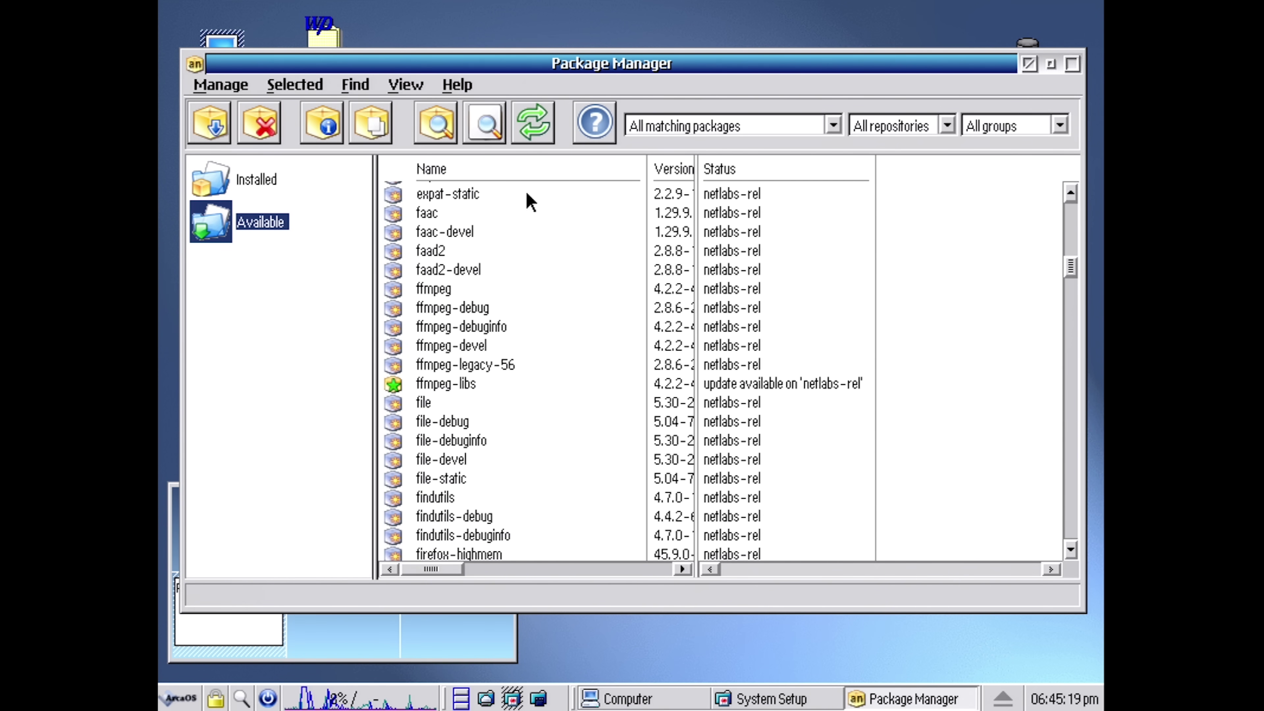
- Install the ffmpeg package from the available packages, reviewing and accepting its list of dependencies
{"action": "left_click", "coordinate": [424, 291]}
{"action": "right_click", "coordinate": [424, 291]}
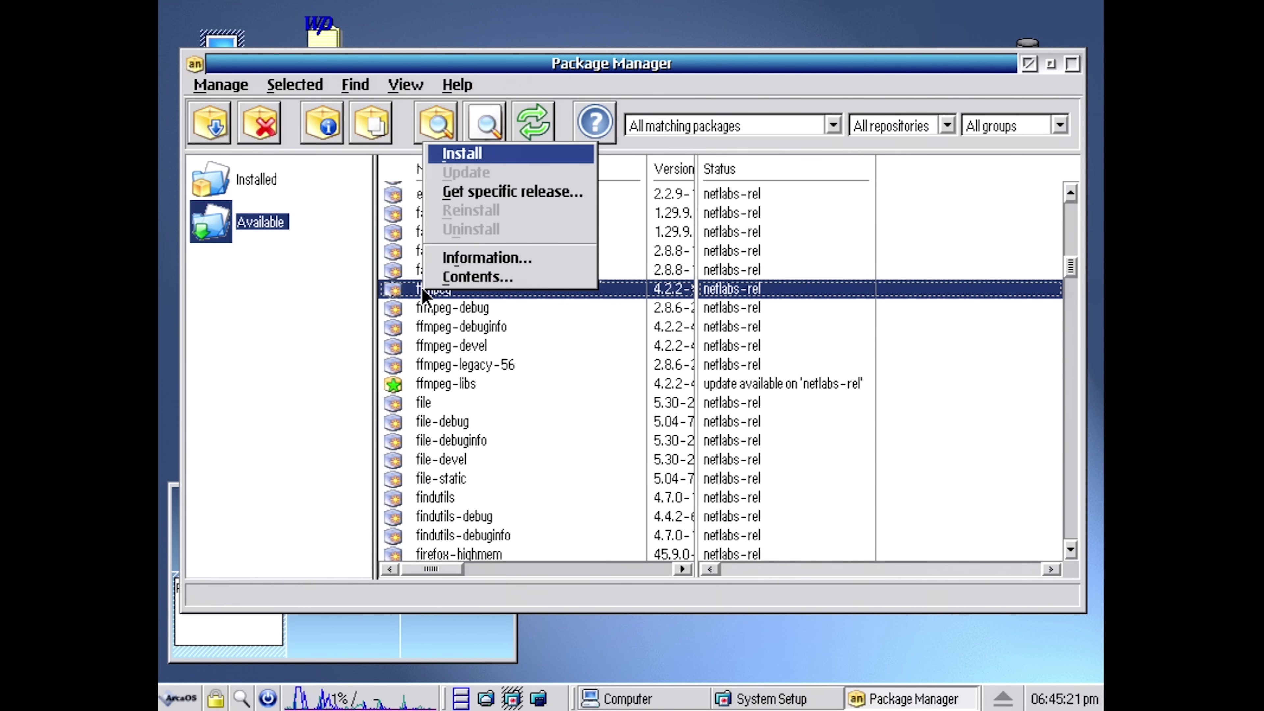
{"action": "left_click", "coordinate": [465, 164]}
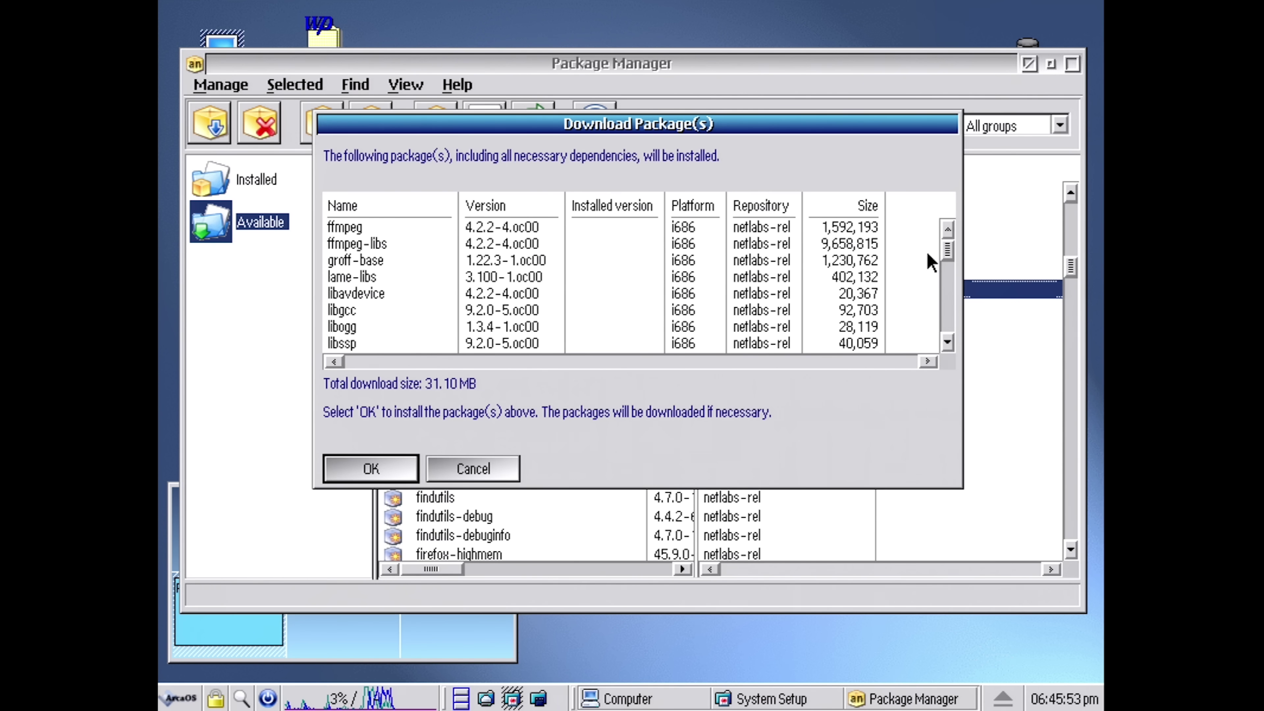
{"action": "left_click_drag", "start_coordinate": [945, 253], "coordinate": [948, 227]}
{"action": "left_click", "coordinate": [370, 460]}
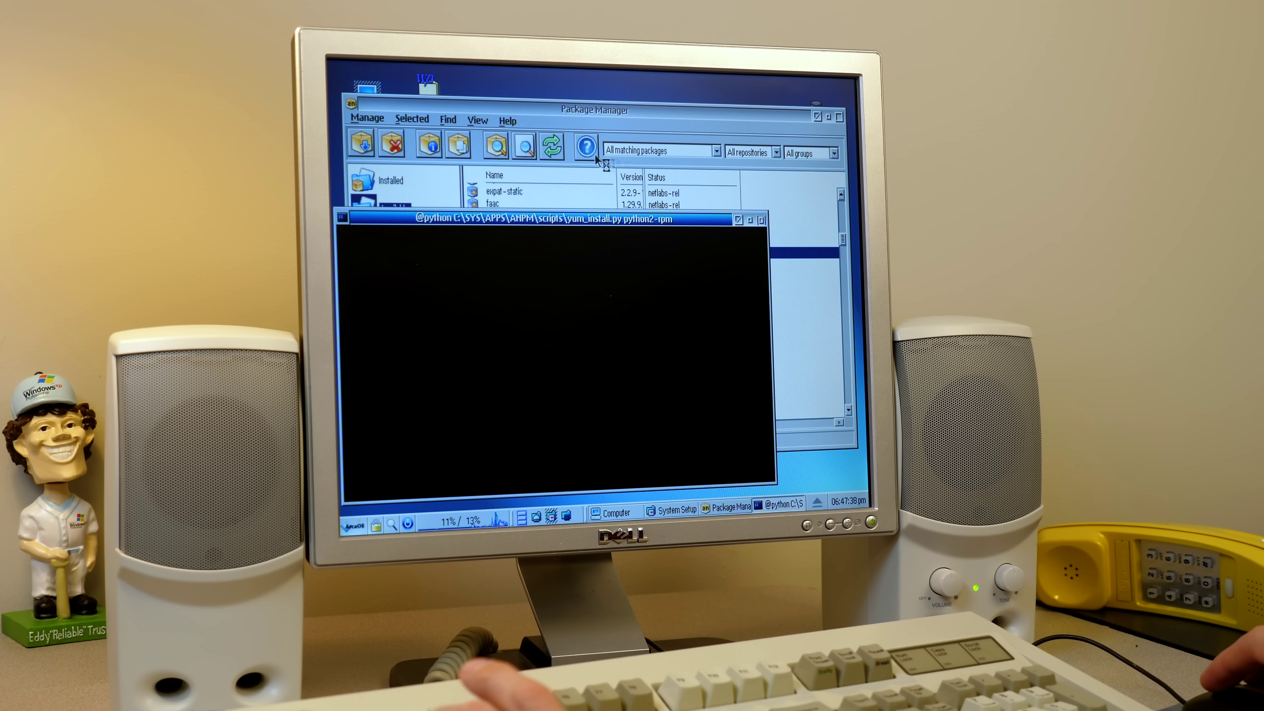
- Move the install script's console window and the Package Manager aside, and scroll through the available packages while installation runs
{"action": "left_click_drag", "start_coordinate": [694, 229], "coordinate": [796, 483]}
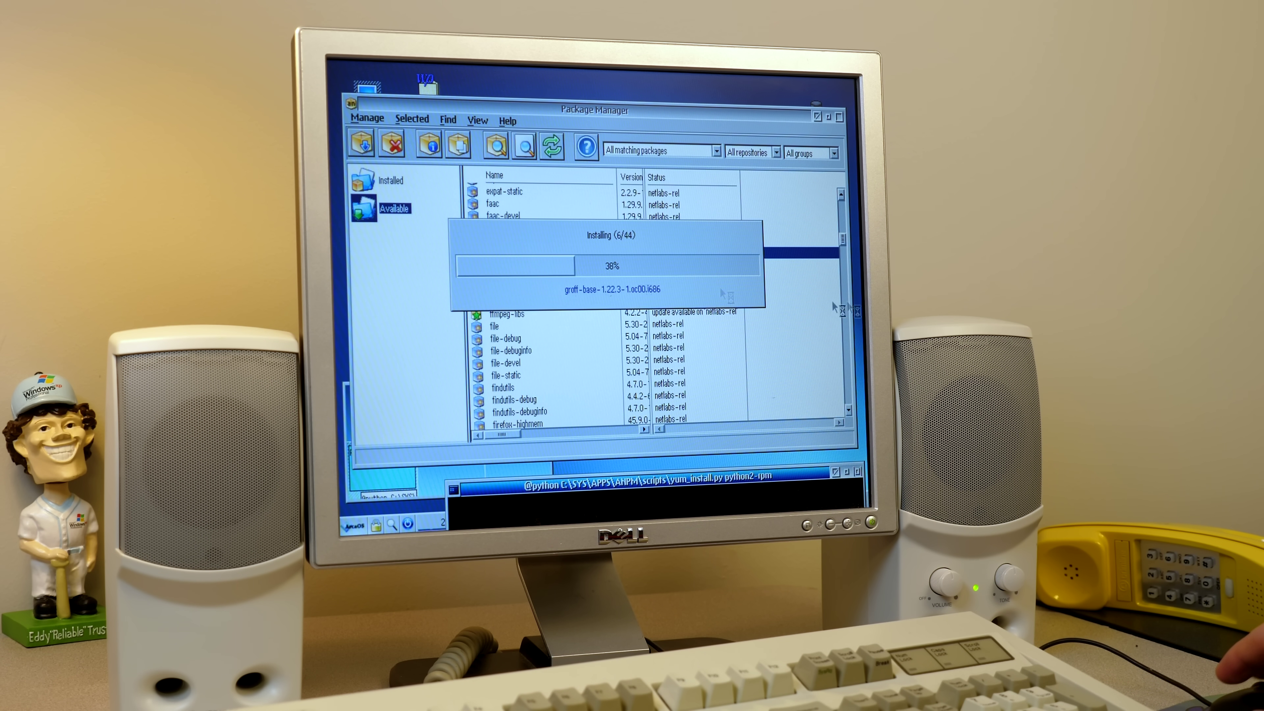
{"action": "scroll", "coordinate": [748, 364], "scroll_direction": "down", "scroll_amount": 10}
{"action": "scroll", "coordinate": [748, 363], "scroll_direction": "down", "scroll_amount": 3}
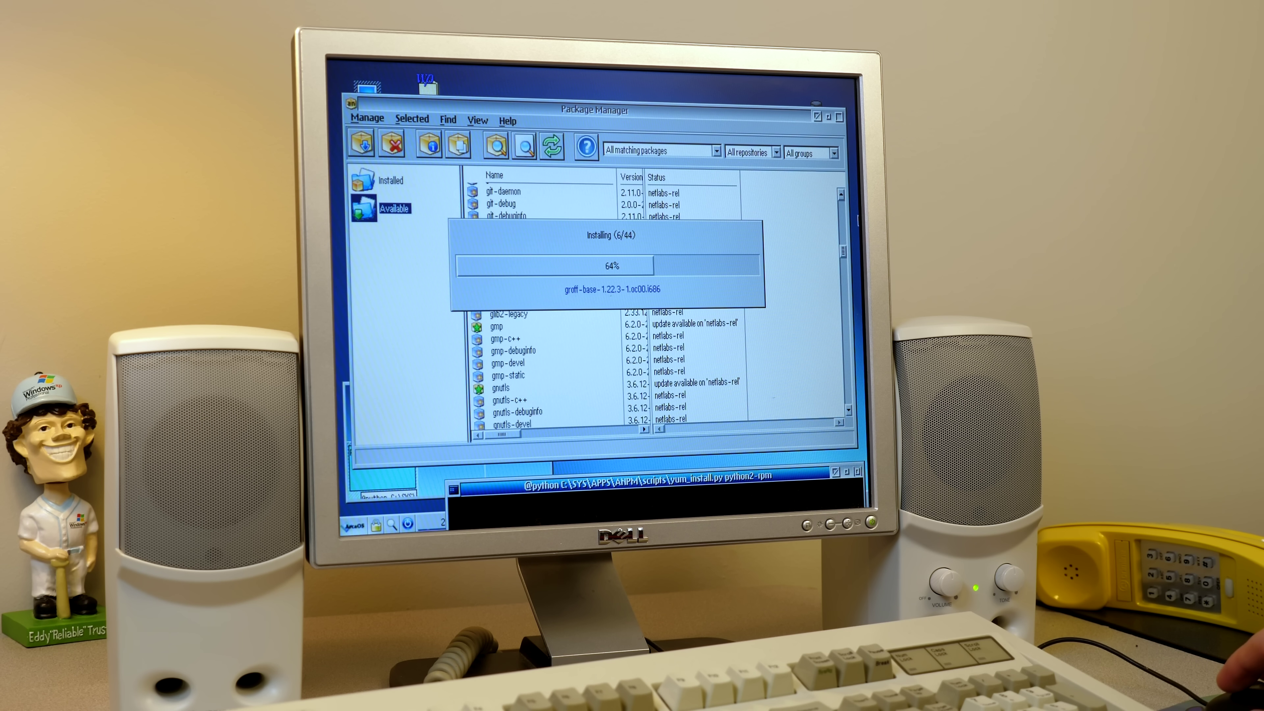
{"action": "left_click_drag", "start_coordinate": [843, 252], "coordinate": [840, 189]}
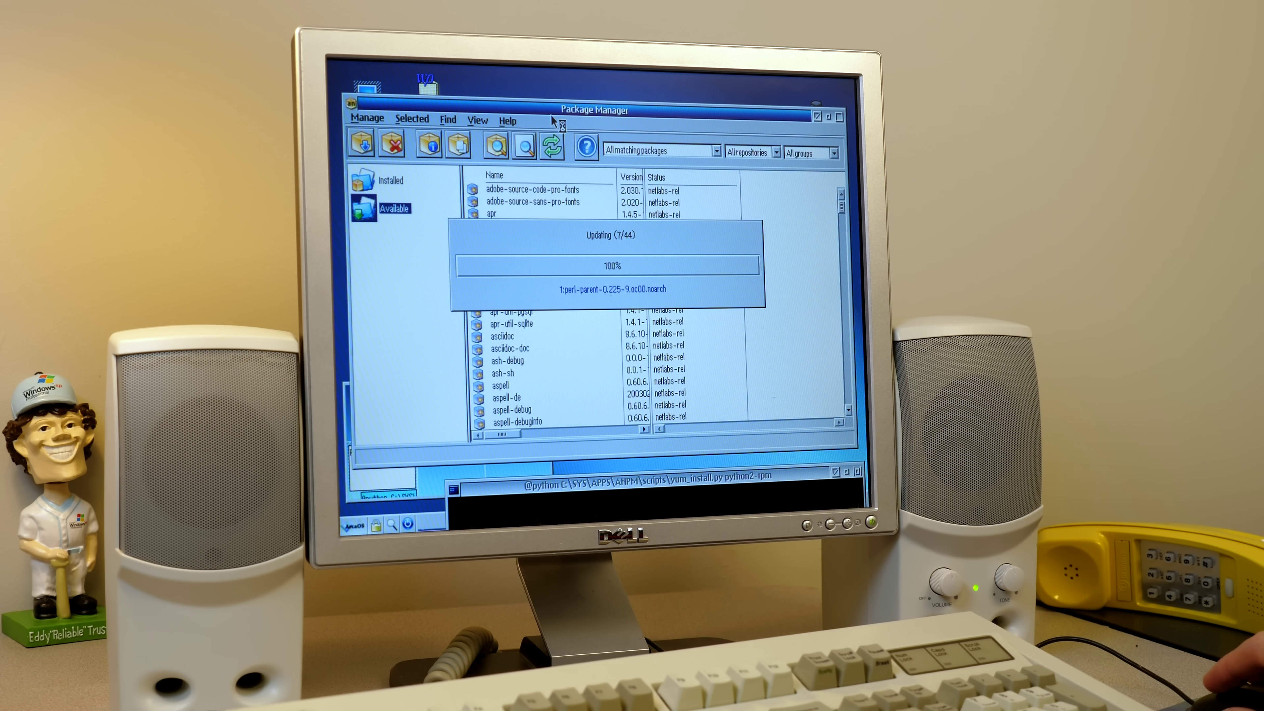
{"action": "left_click_drag", "start_coordinate": [470, 112], "coordinate": [677, 275]}
- Switch back and forth between the empty first virtual desktop and the one running the package installation, bringing the Package Manager forward
{"action": "left_click", "coordinate": [372, 426]}
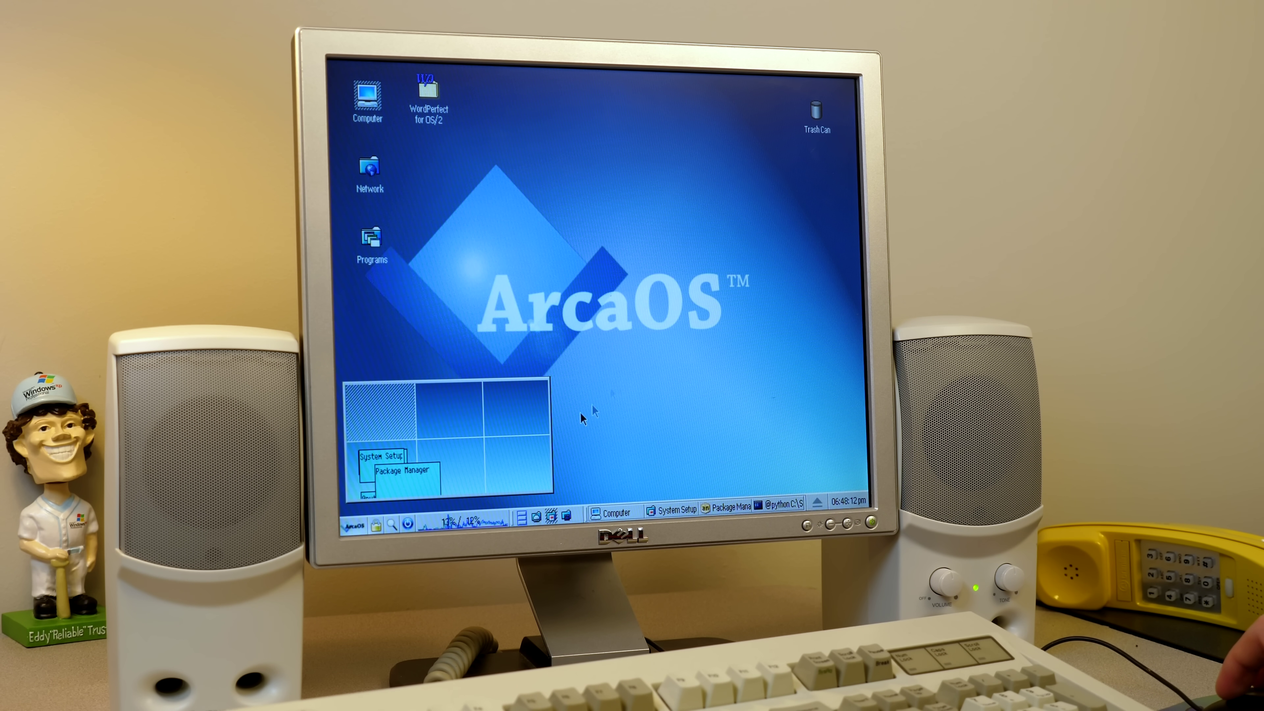
{"action": "left_click", "coordinate": [374, 477]}
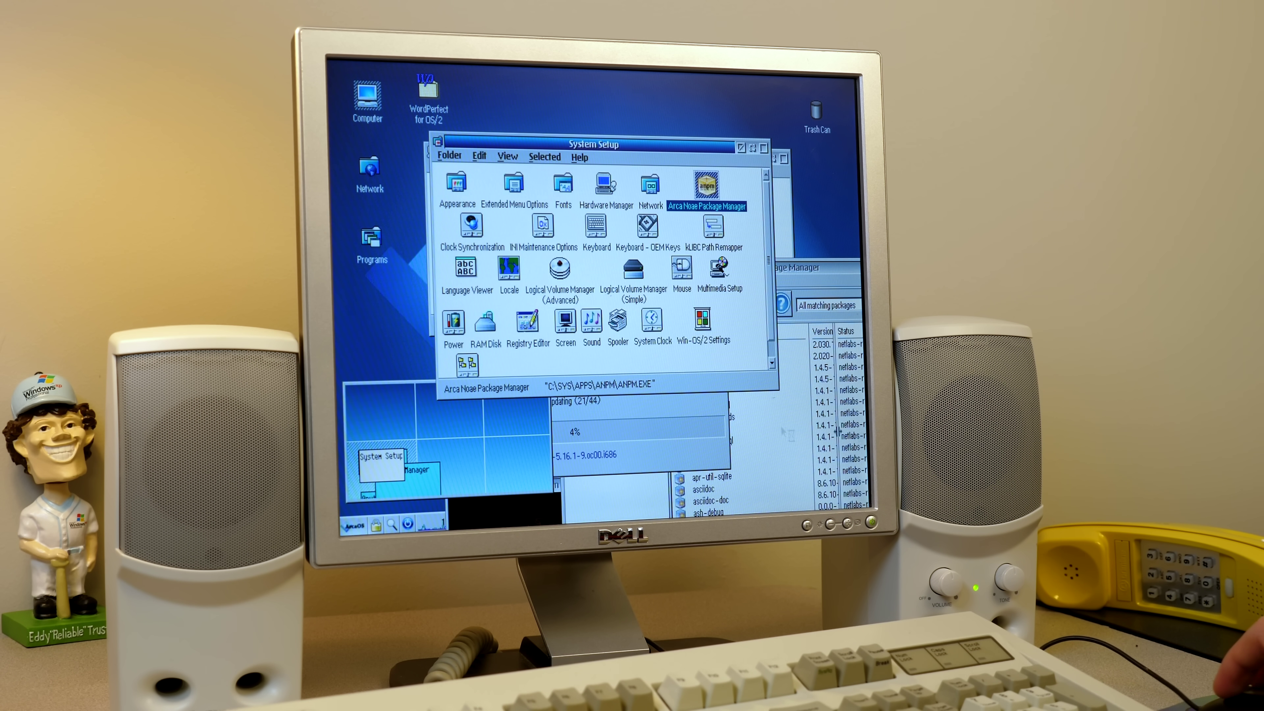
{"action": "left_click", "coordinate": [580, 405]}
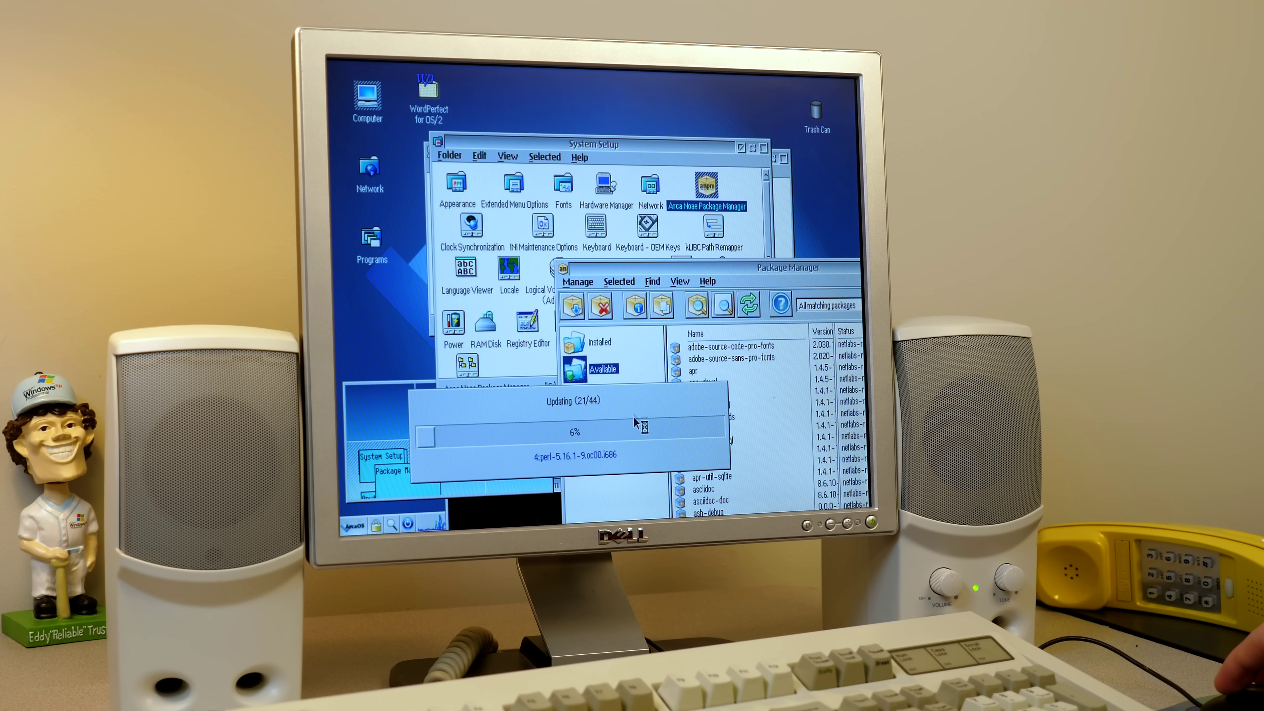
{"action": "left_click", "coordinate": [374, 421]}
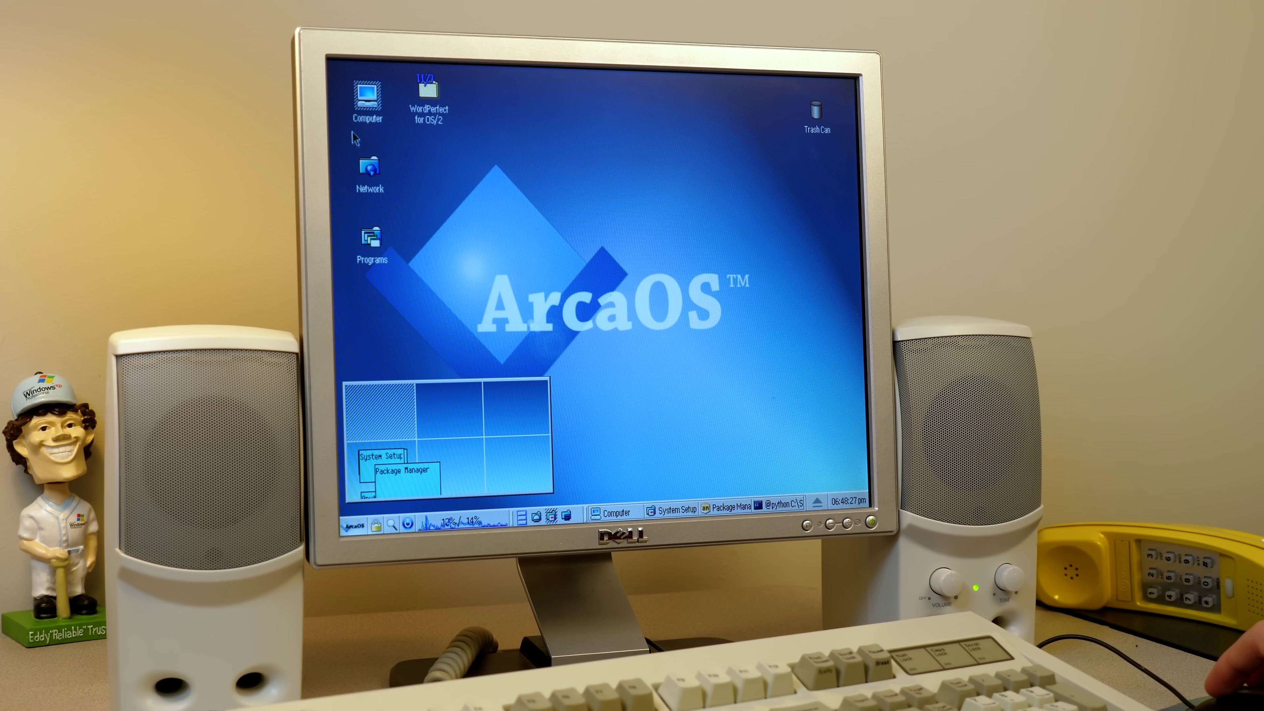
- Close the Computer and System Setup folders on the installation's desktop, and switch to the empty first virtual desktop
{"action": "double_click", "coordinate": [368, 102]}
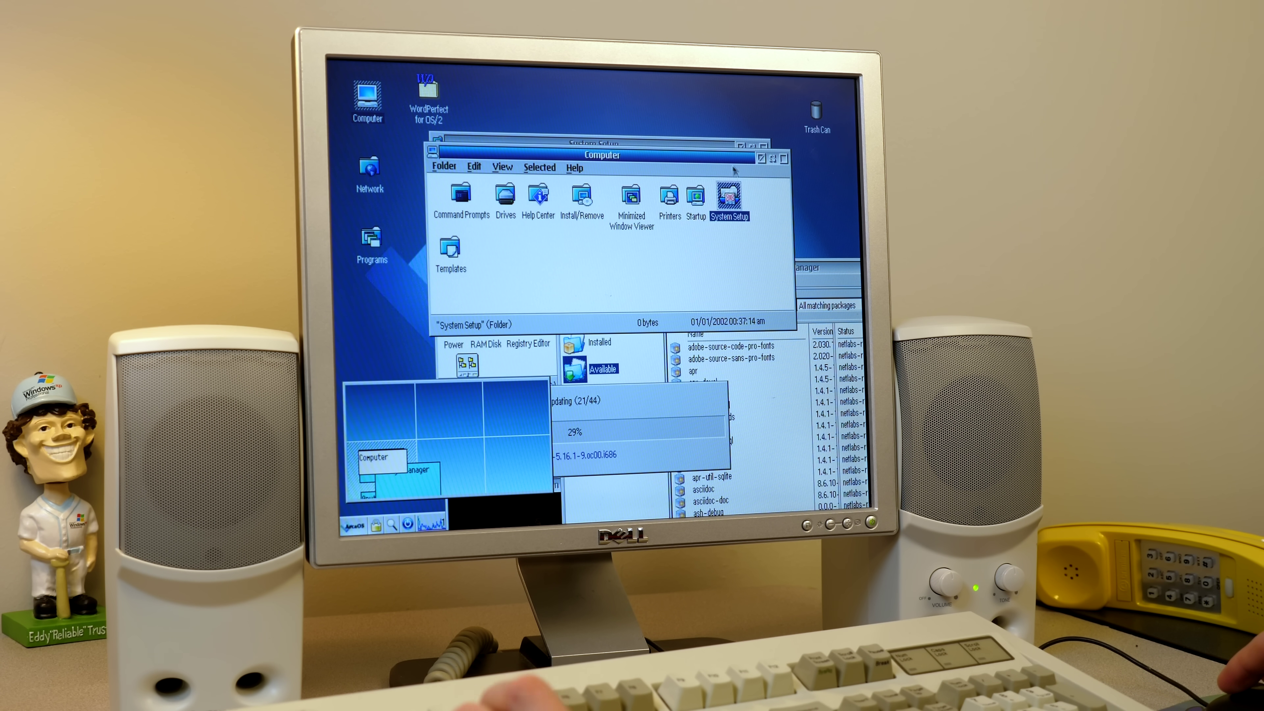
{"action": "left_click", "coordinate": [762, 160]}
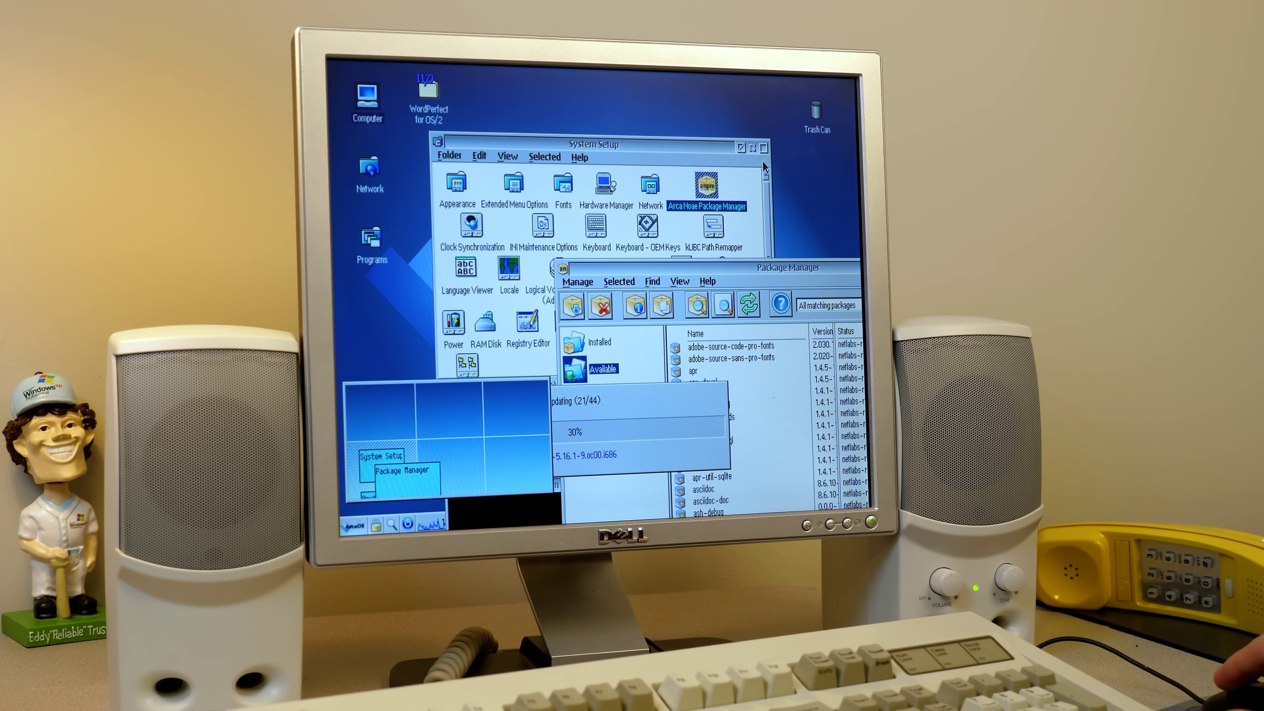
{"action": "left_click", "coordinate": [751, 148]}
{"action": "left_click", "coordinate": [357, 429]}
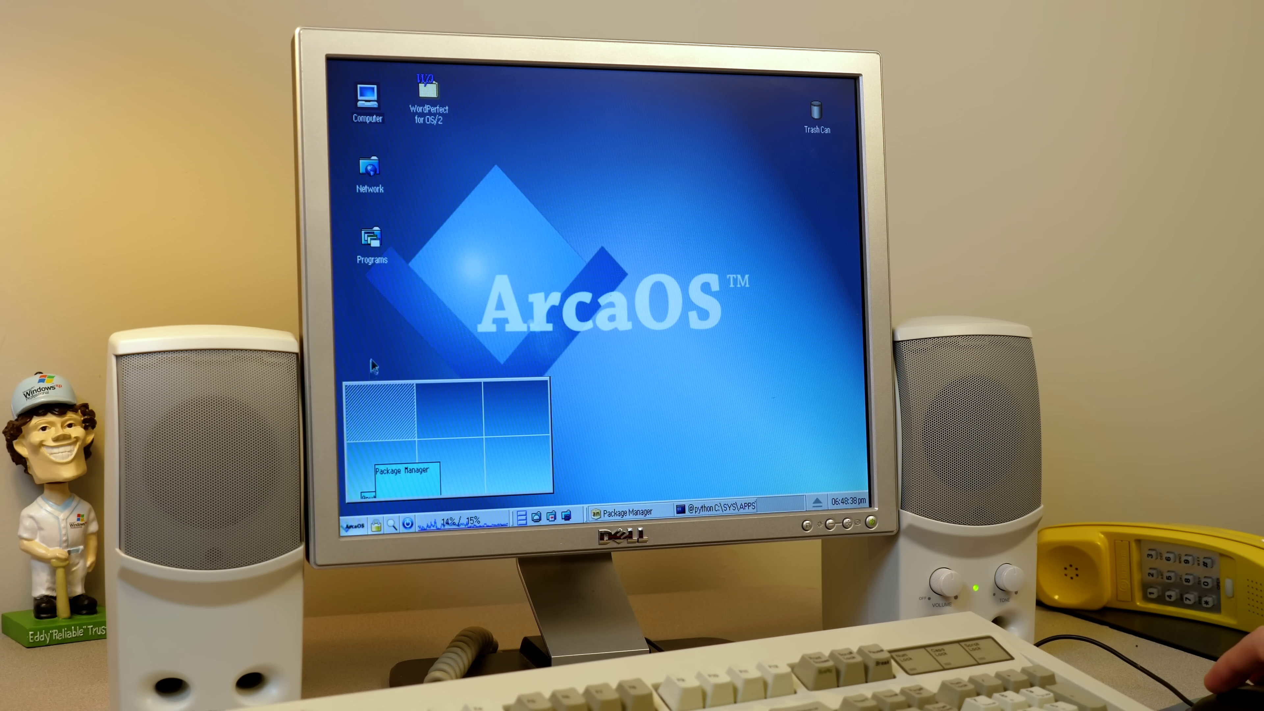
- Open the Command Prompts folder from Computer, move its window clear, and start the windowed Win-OS/2 session
{"action": "double_click", "coordinate": [365, 97]}
{"action": "left_click", "coordinate": [709, 272]}
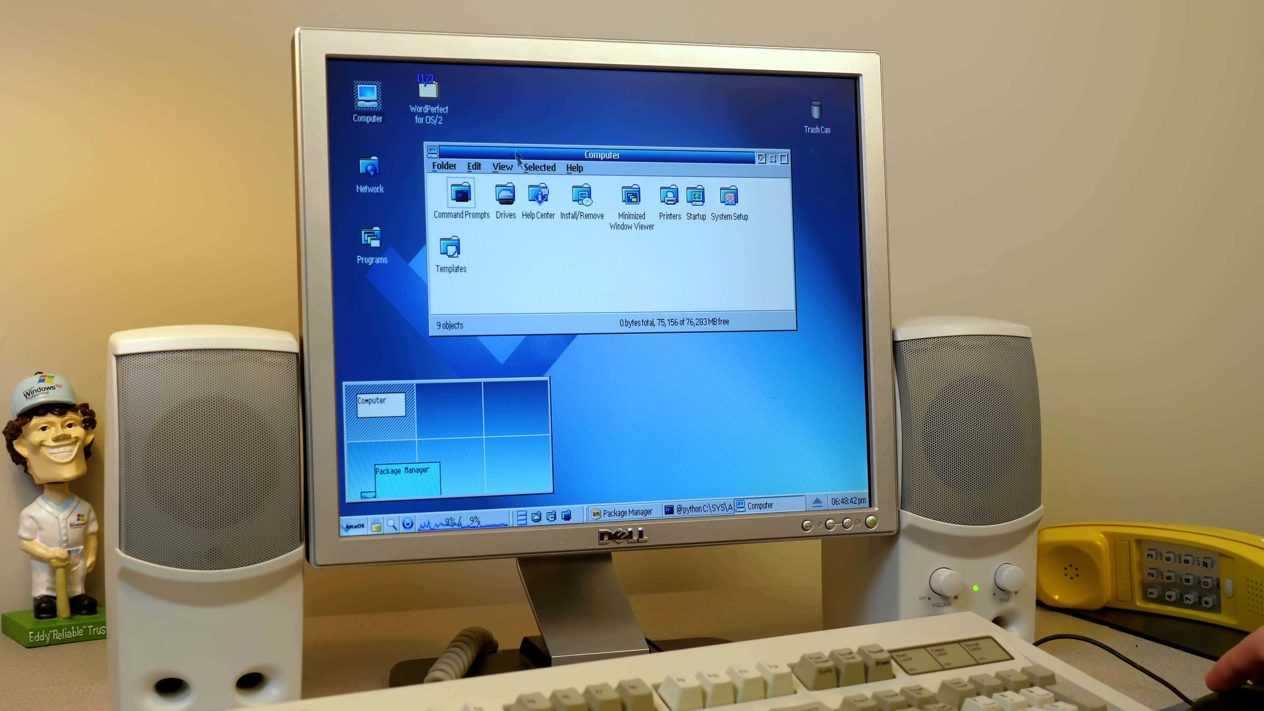
{"action": "double_click", "coordinate": [461, 197]}
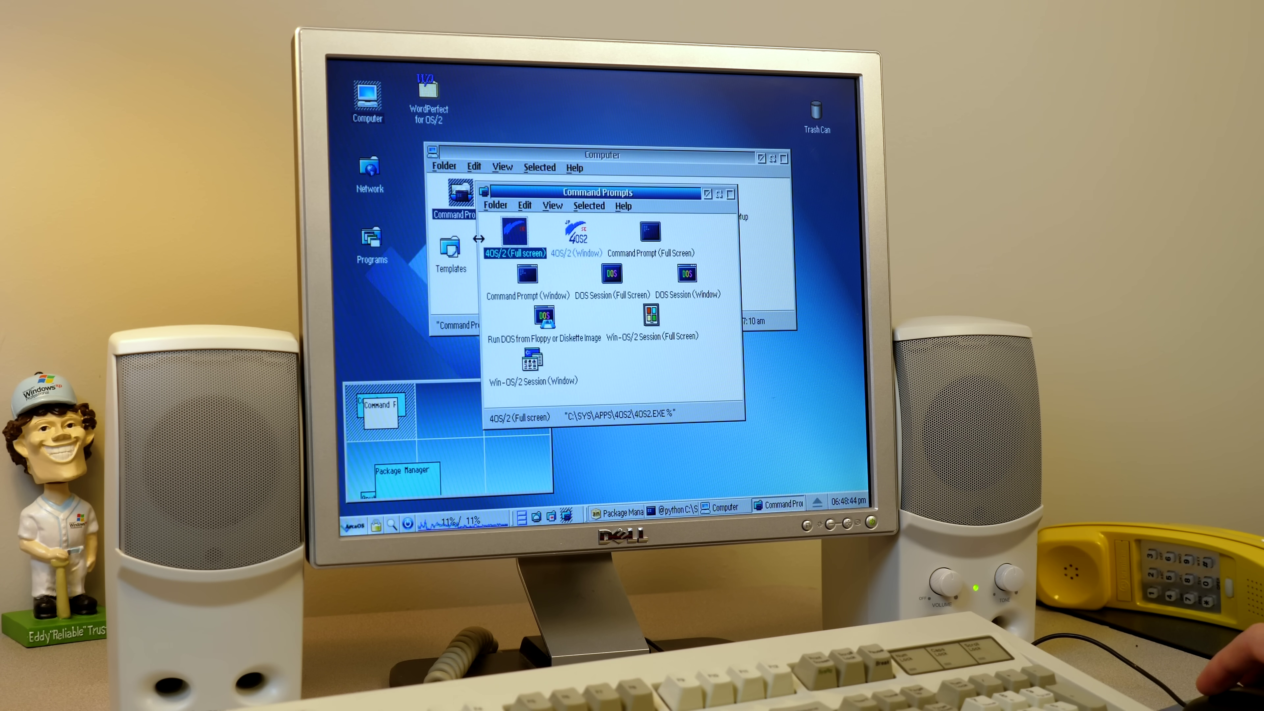
{"action": "left_click_drag", "start_coordinate": [553, 196], "coordinate": [504, 147]}
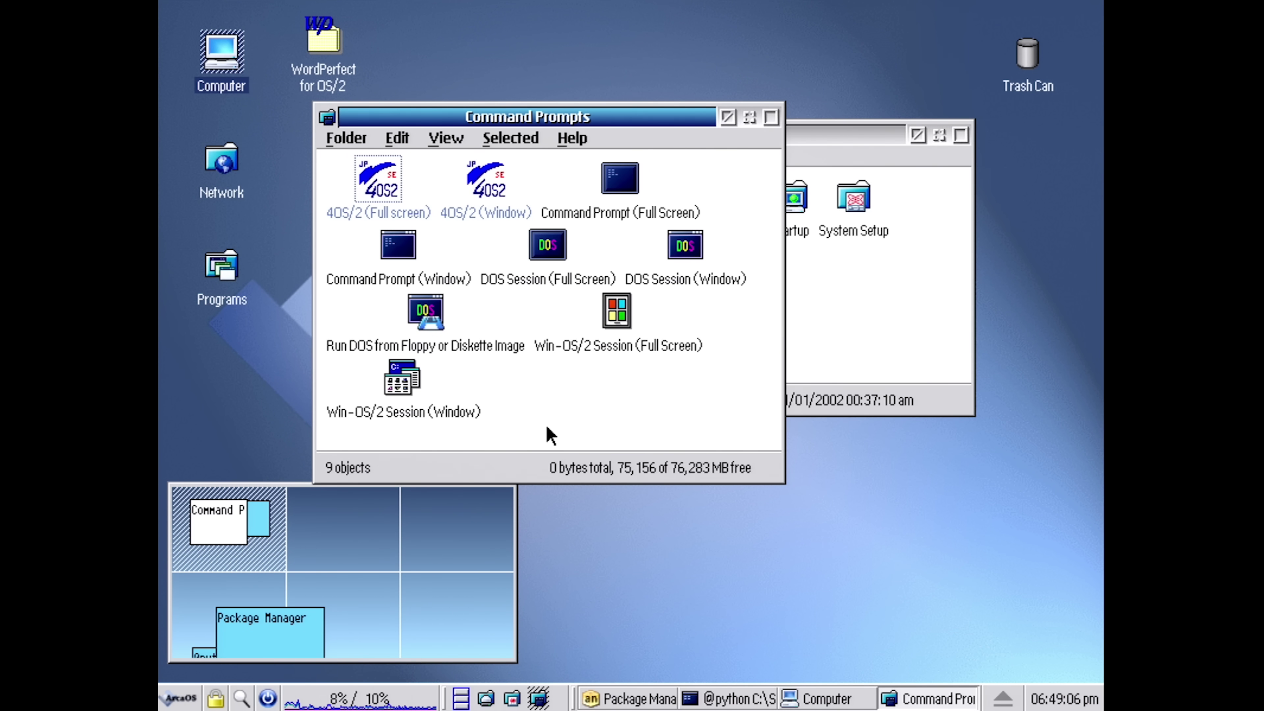
{"action": "double_click", "coordinate": [418, 411]}
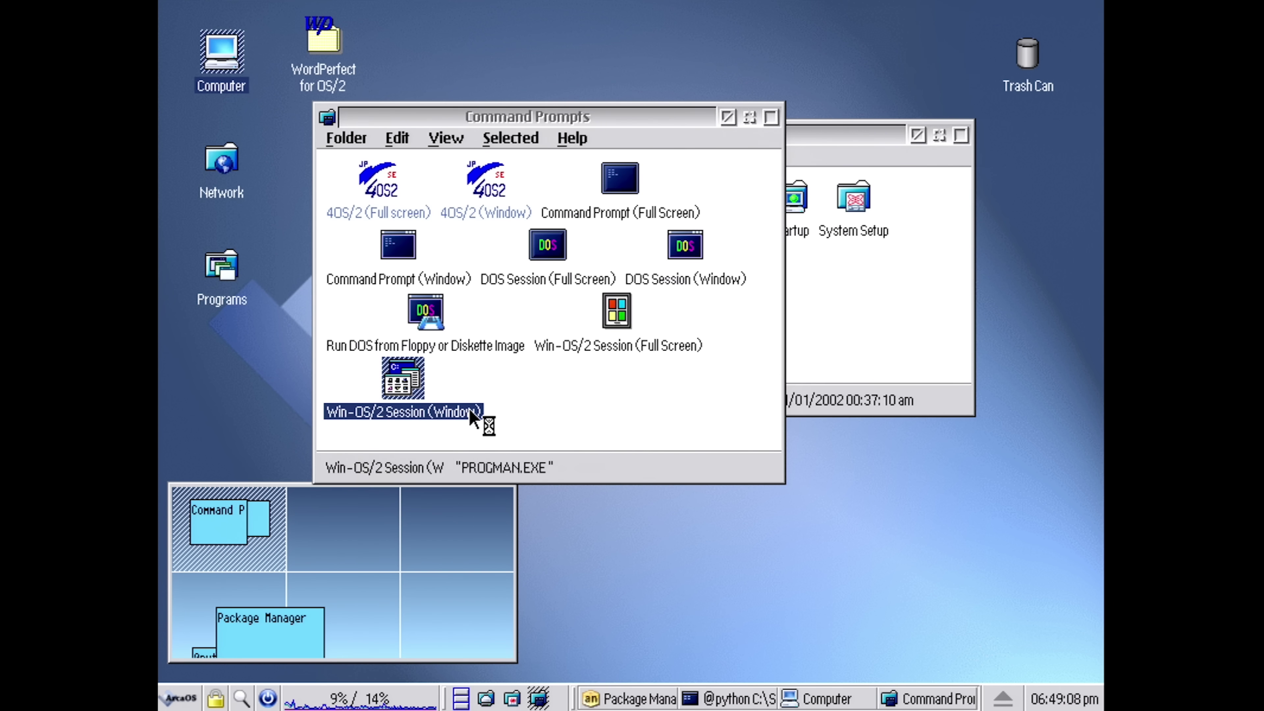
{"action": "mouse_move", "coordinate": [614, 89]}
{"action": "left_mouse_down"}
{"action": "mouse_move", "coordinate": [745, 617]}
{"action": "mouse_move", "coordinate": [619, 89]}
{"action": "left_mouse_up"}
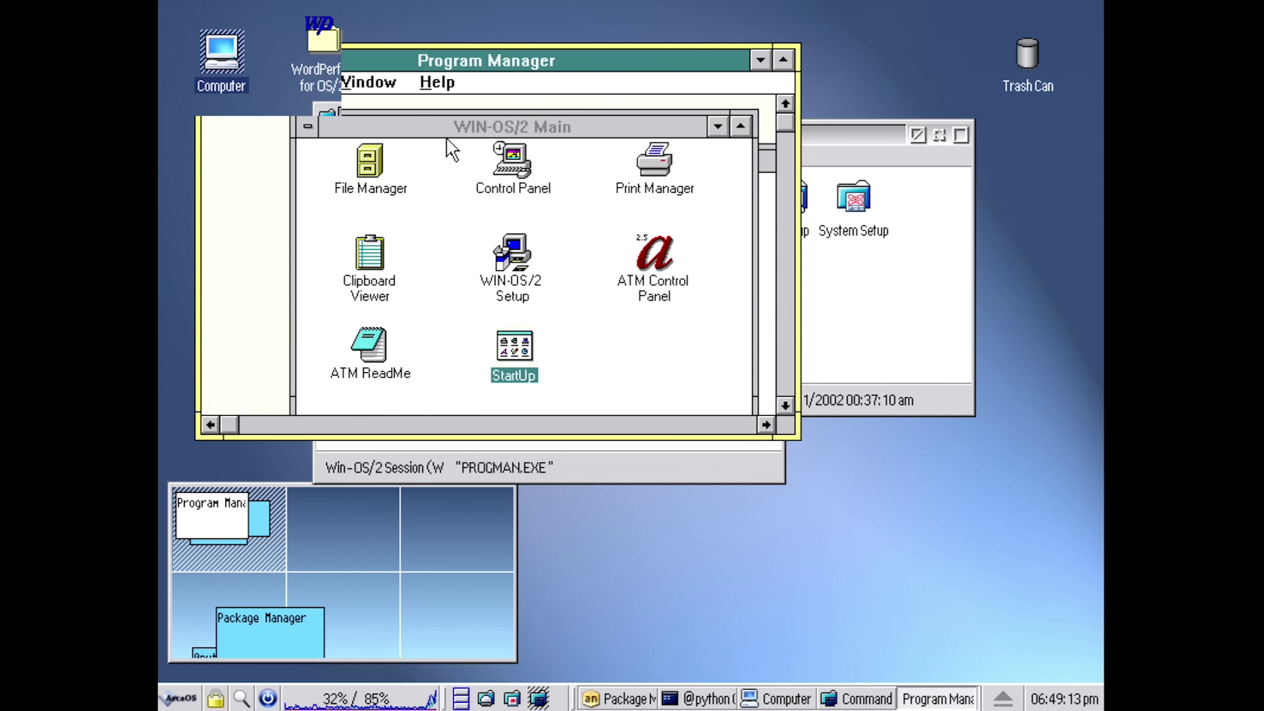
- Move the Win-OS/2 Program Manager around the desktop and enlarge its window so that both program groups fit inside
{"action": "left_click_drag", "start_coordinate": [445, 67], "coordinate": [566, 65]}
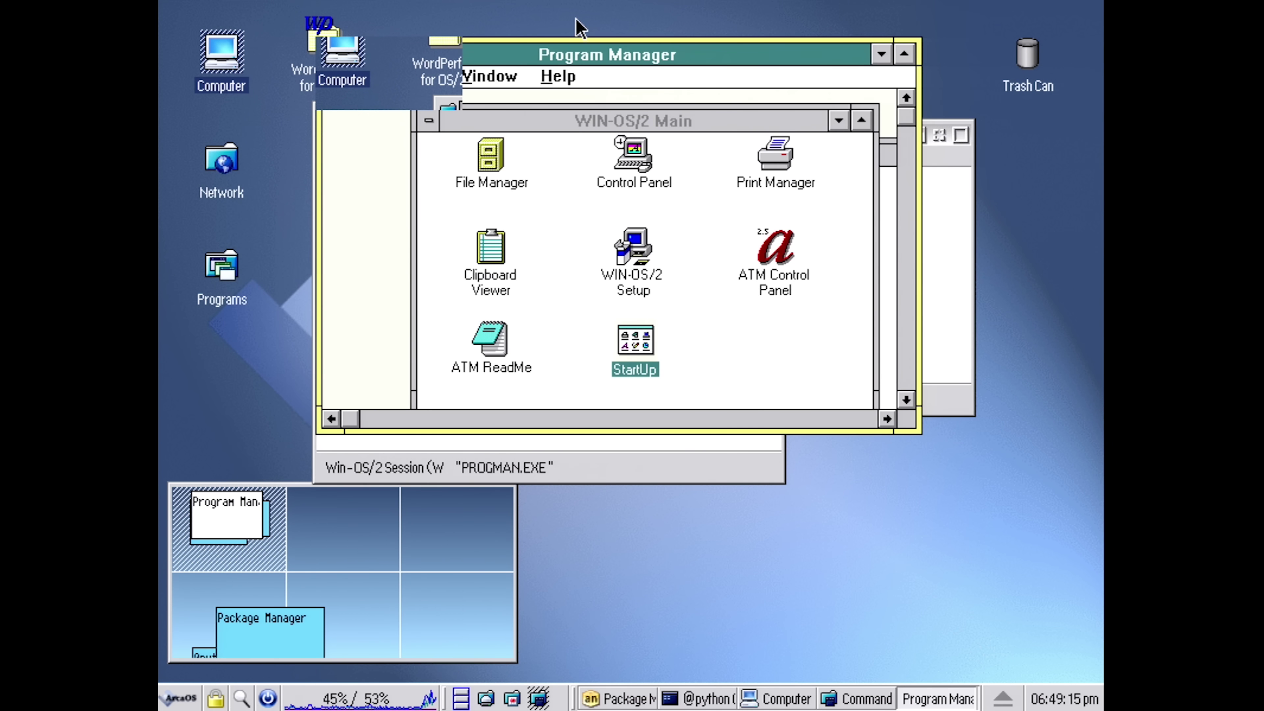
{"action": "left_click", "coordinate": [557, 76]}
{"action": "left_click_drag", "start_coordinate": [545, 64], "coordinate": [441, 91]}
{"action": "left_click_drag", "start_coordinate": [806, 457], "coordinate": [1040, 666]}
{"action": "left_click_drag", "start_coordinate": [485, 98], "coordinate": [496, 76]}
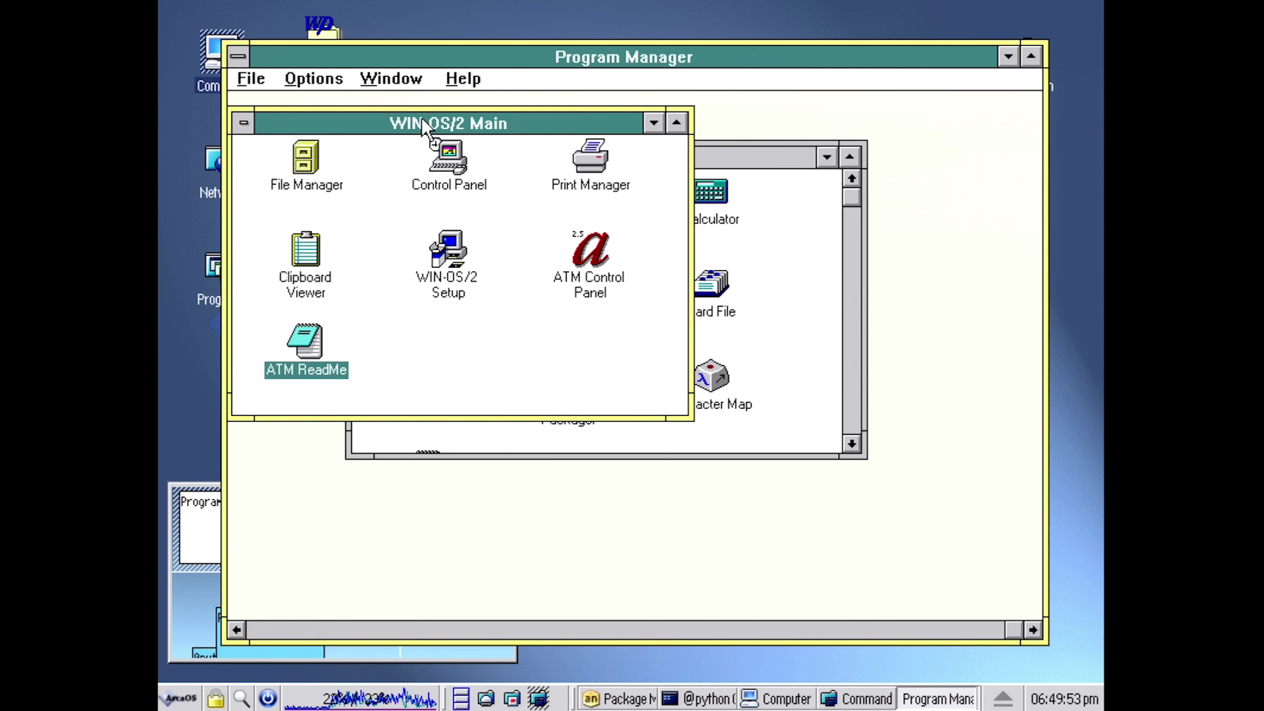
- Move the WIN-OS/2 Main group lower in Program Manager, and view the version information about Program Manager
{"action": "left_click_drag", "start_coordinate": [424, 129], "coordinate": [519, 293]}
{"action": "left_click", "coordinate": [462, 80]}
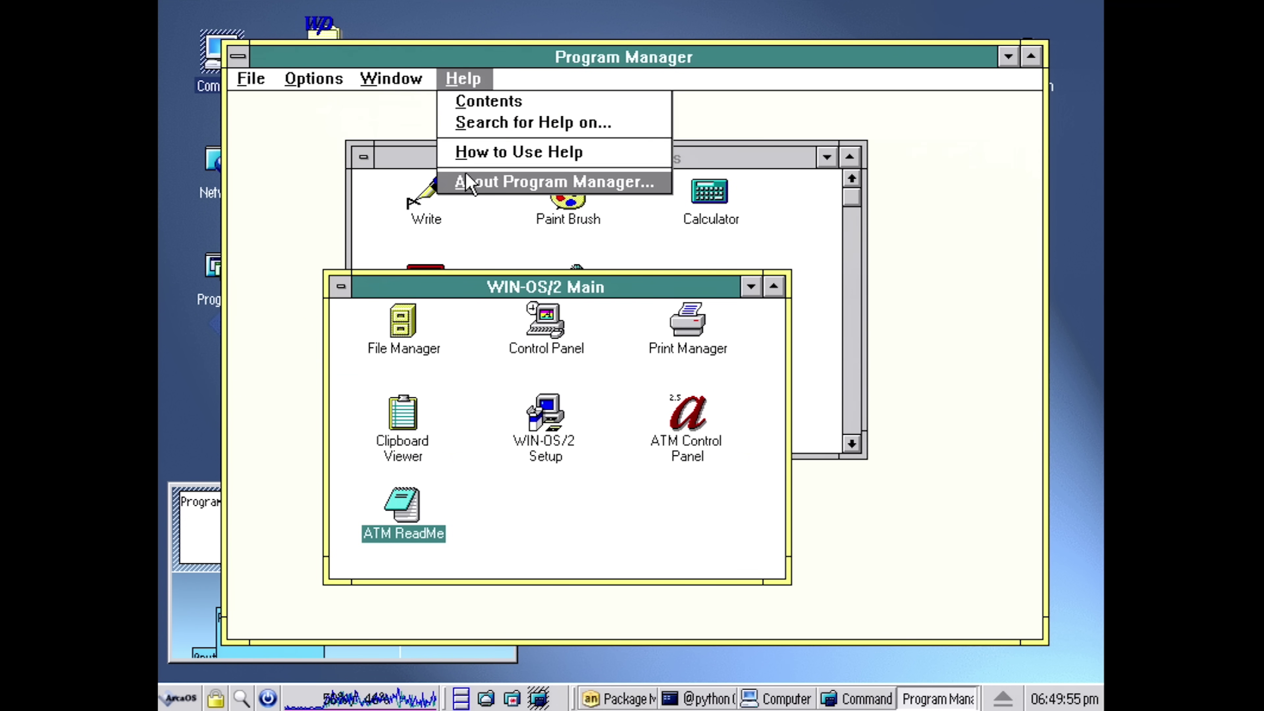
{"action": "left_click", "coordinate": [472, 187]}
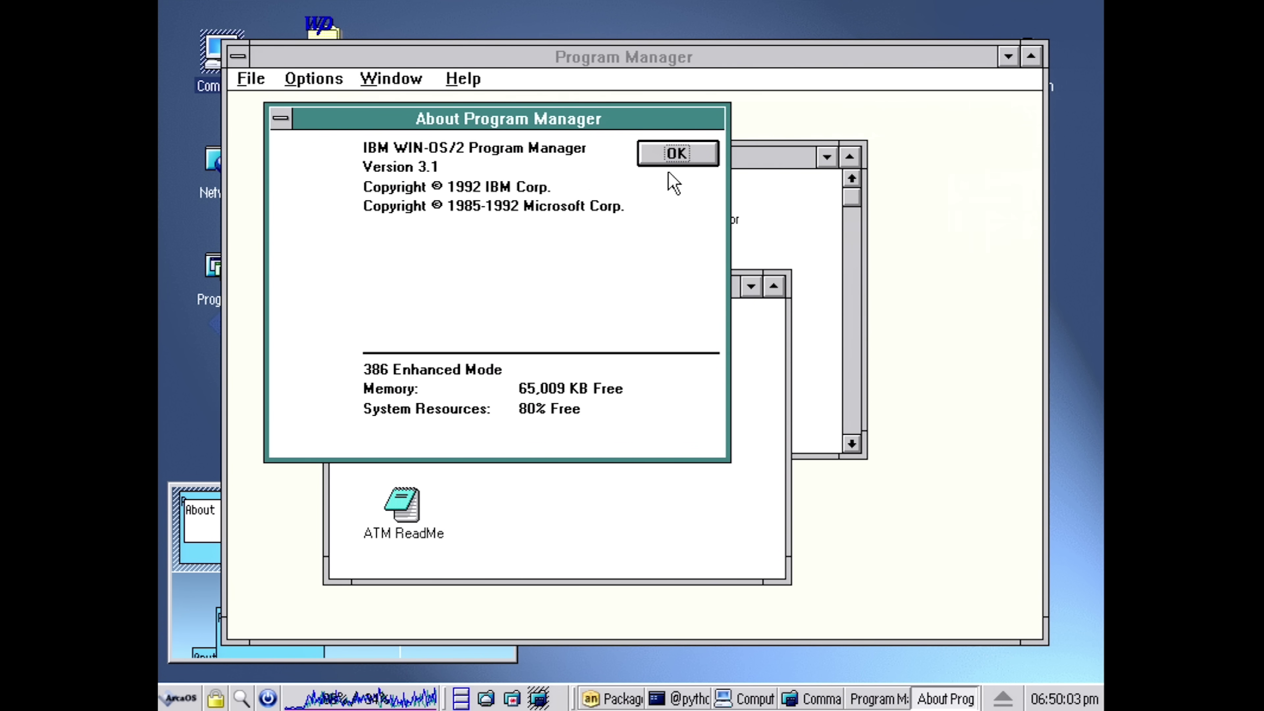
{"action": "left_click", "coordinate": [674, 154]}
- Move the WIN-OS/2 Main group back up, and open File Manager for a brief look before closing it
{"action": "left_click_drag", "start_coordinate": [557, 286], "coordinate": [492, 140]}
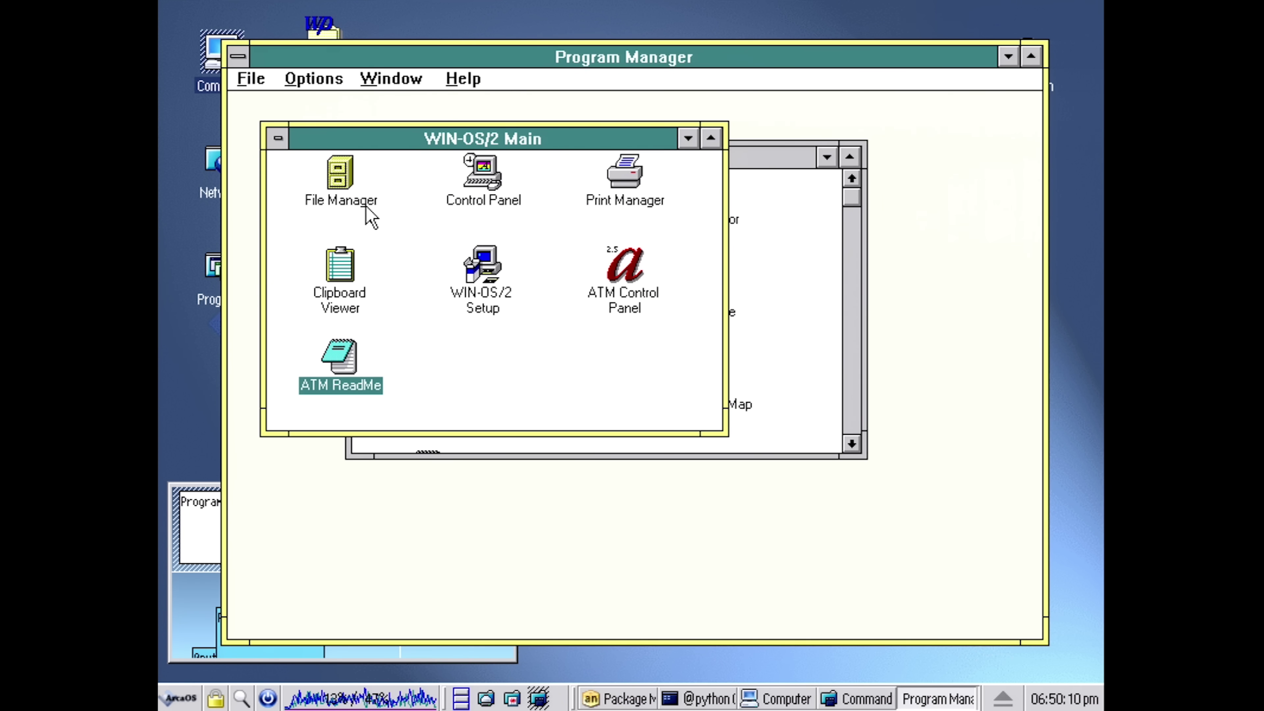
{"action": "double_click", "coordinate": [347, 186]}
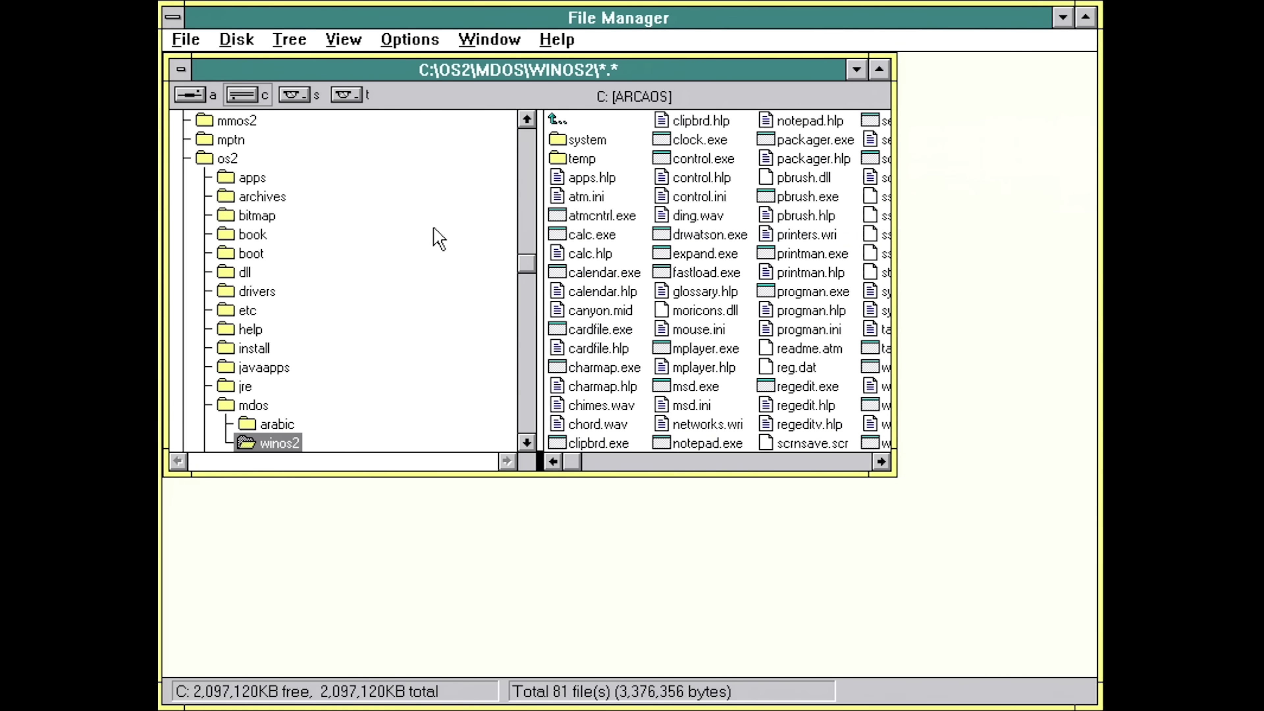
{"action": "double_click", "coordinate": [161, 20]}
- Apply the Arizona color scheme to Win-OS/2 from its Control Panel
{"action": "double_click", "coordinate": [482, 199]}
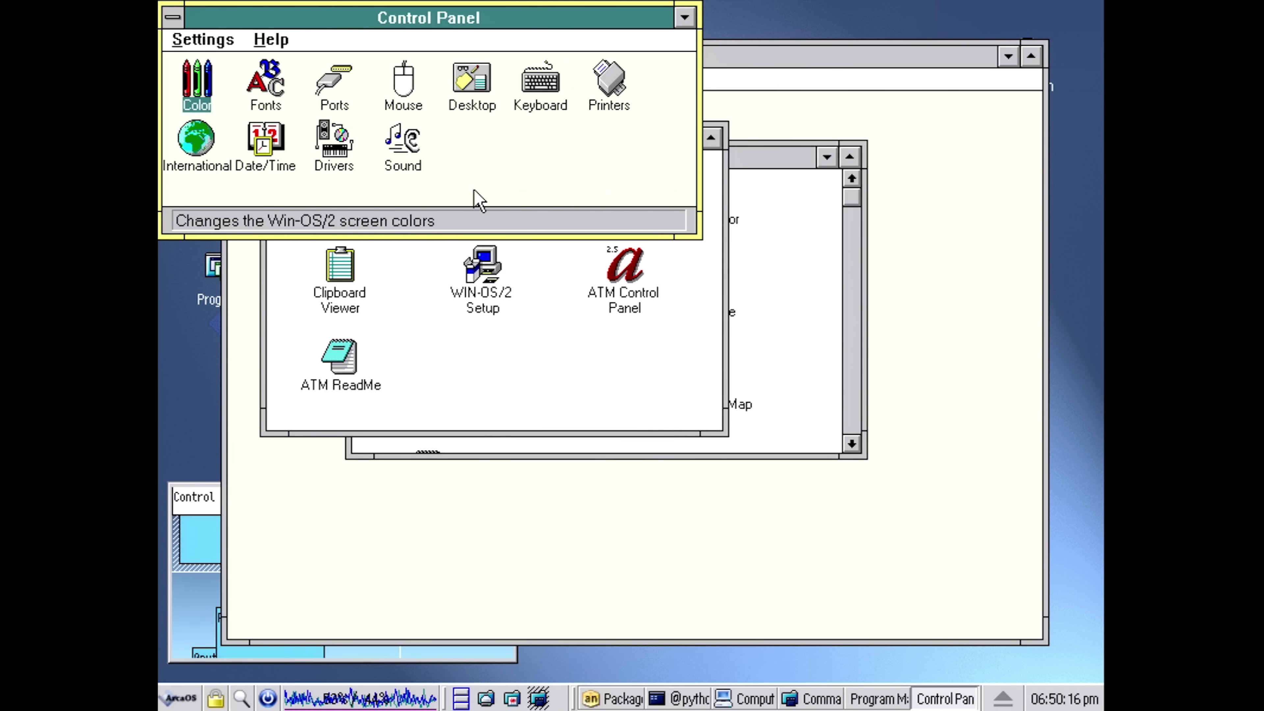
{"action": "double_click", "coordinate": [195, 100]}
{"action": "left_click_drag", "start_coordinate": [248, 45], "coordinate": [343, 162]}
{"action": "left_click", "coordinate": [544, 210]}
{"action": "left_click", "coordinate": [313, 245]}
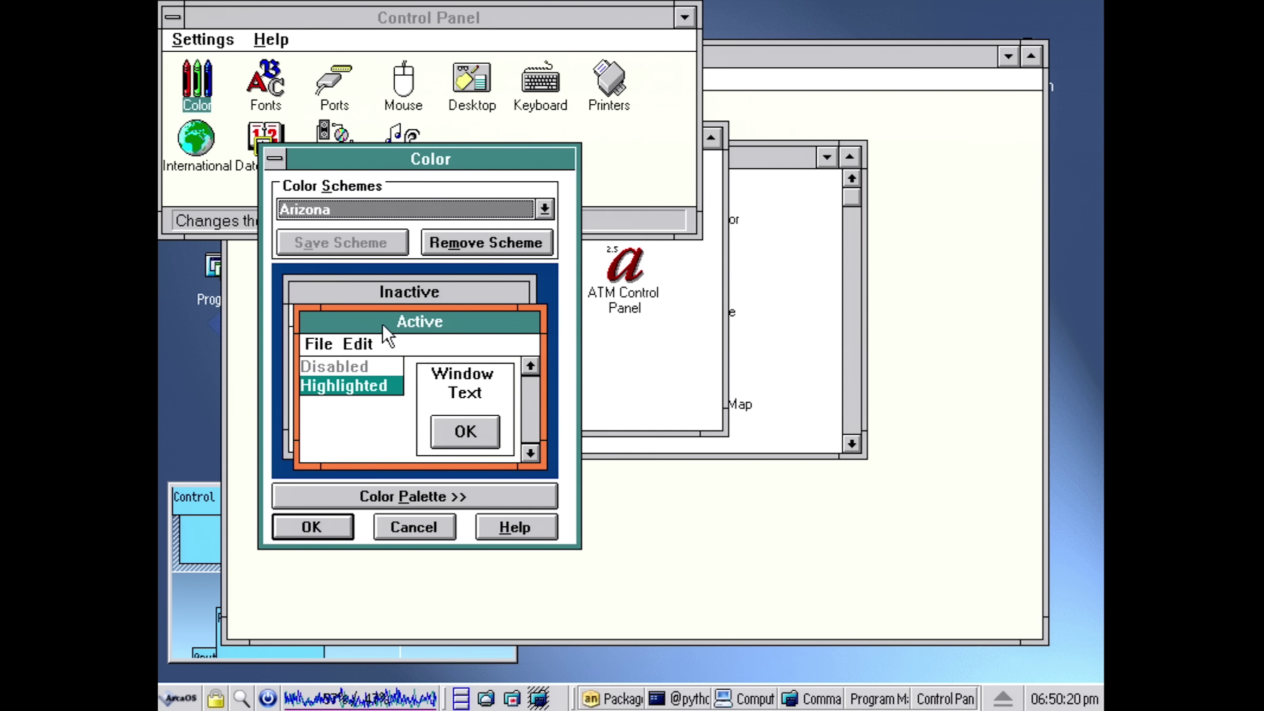
{"action": "left_click", "coordinate": [306, 536]}
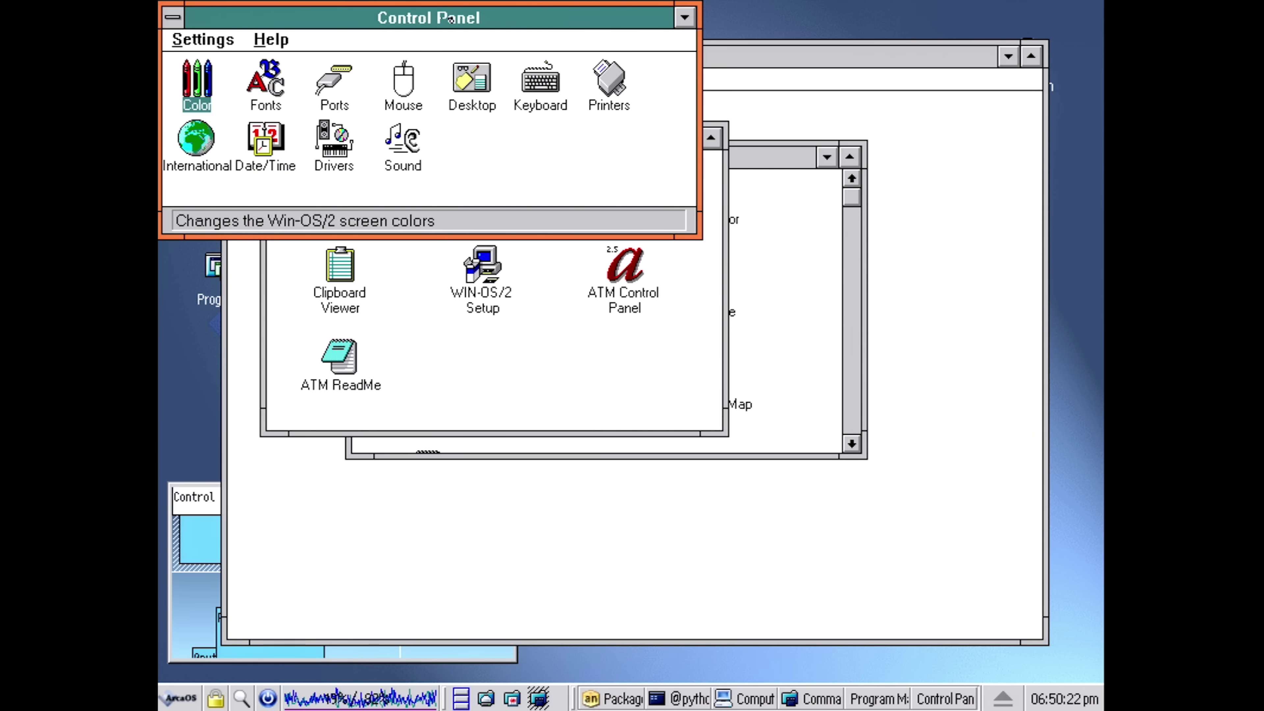
- Move the Win-OS/2 Control Panel aside and close it, and reposition the Program Manager window
{"action": "left_click_drag", "start_coordinate": [402, 21], "coordinate": [798, 137]}
{"action": "double_click", "coordinate": [568, 134]}
{"action": "left_click_drag", "start_coordinate": [403, 64], "coordinate": [443, 49]}
{"action": "left_click_drag", "start_coordinate": [442, 48], "coordinate": [371, 46]}
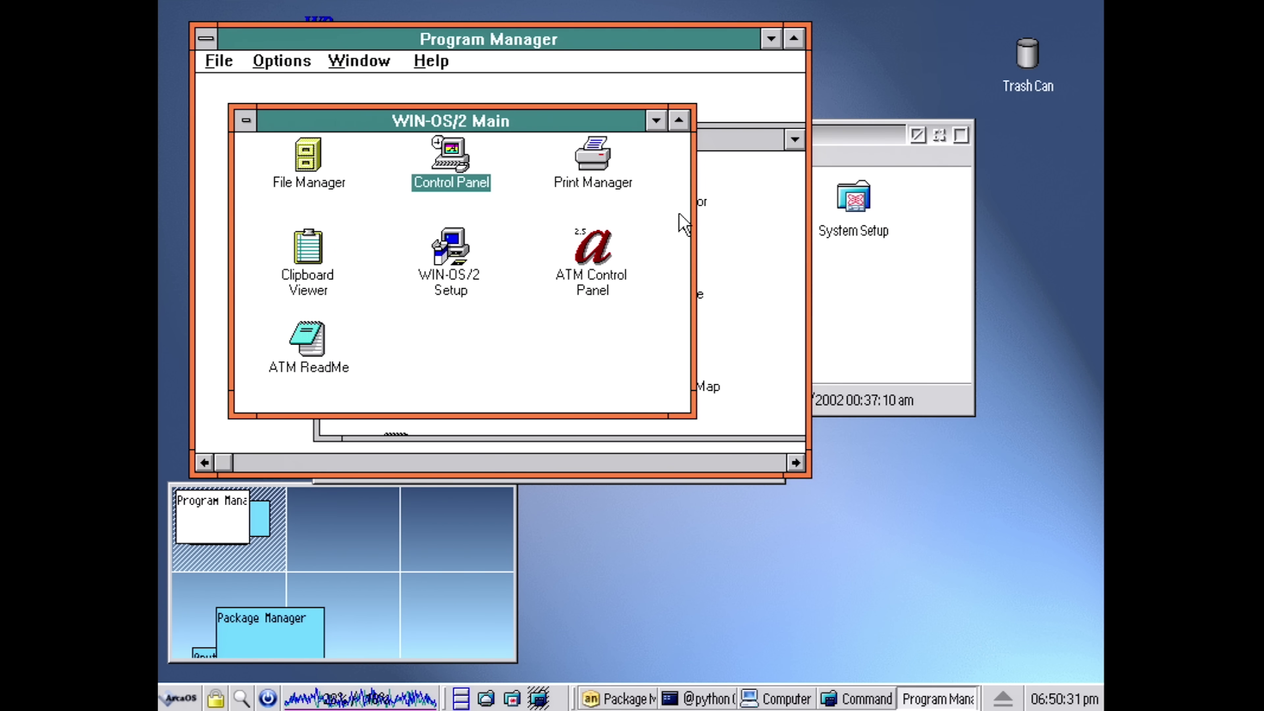
- Minimize Program Manager, restore it, and move its window towards the lower right of the desktop
{"action": "left_click", "coordinate": [770, 38]}
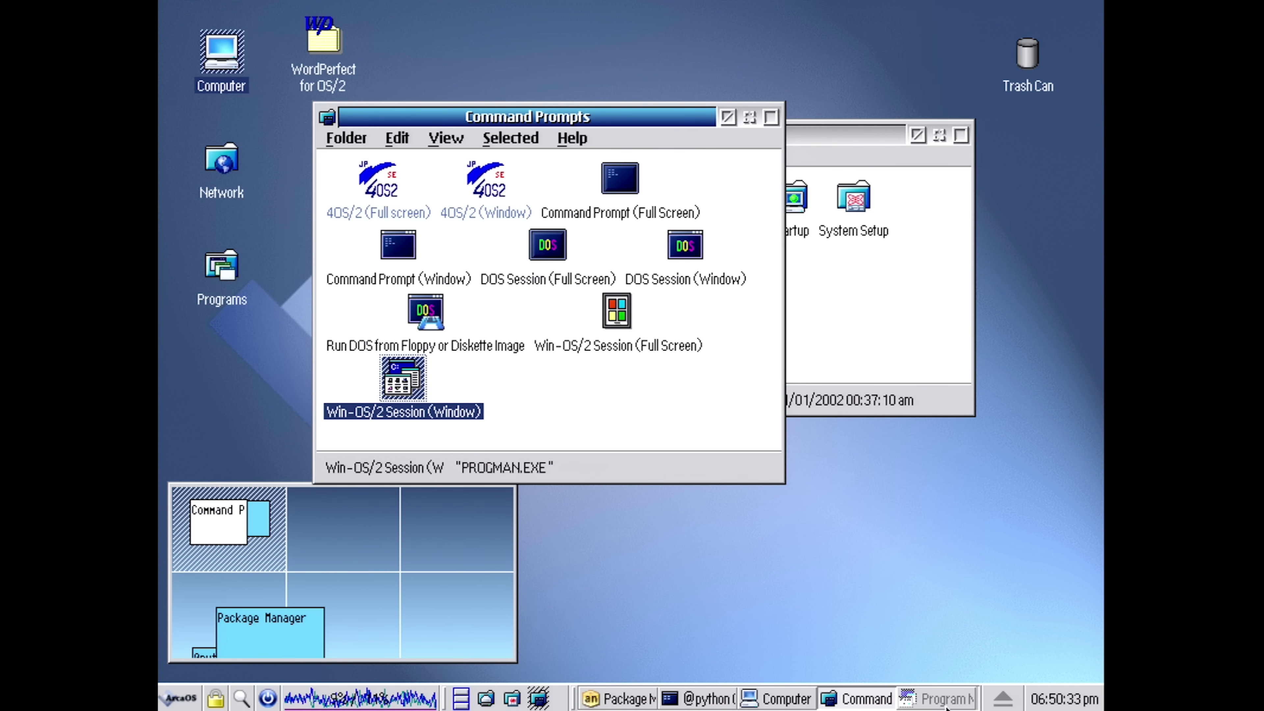
{"action": "left_click", "coordinate": [943, 699]}
{"action": "left_click_drag", "start_coordinate": [723, 47], "coordinate": [969, 232]}
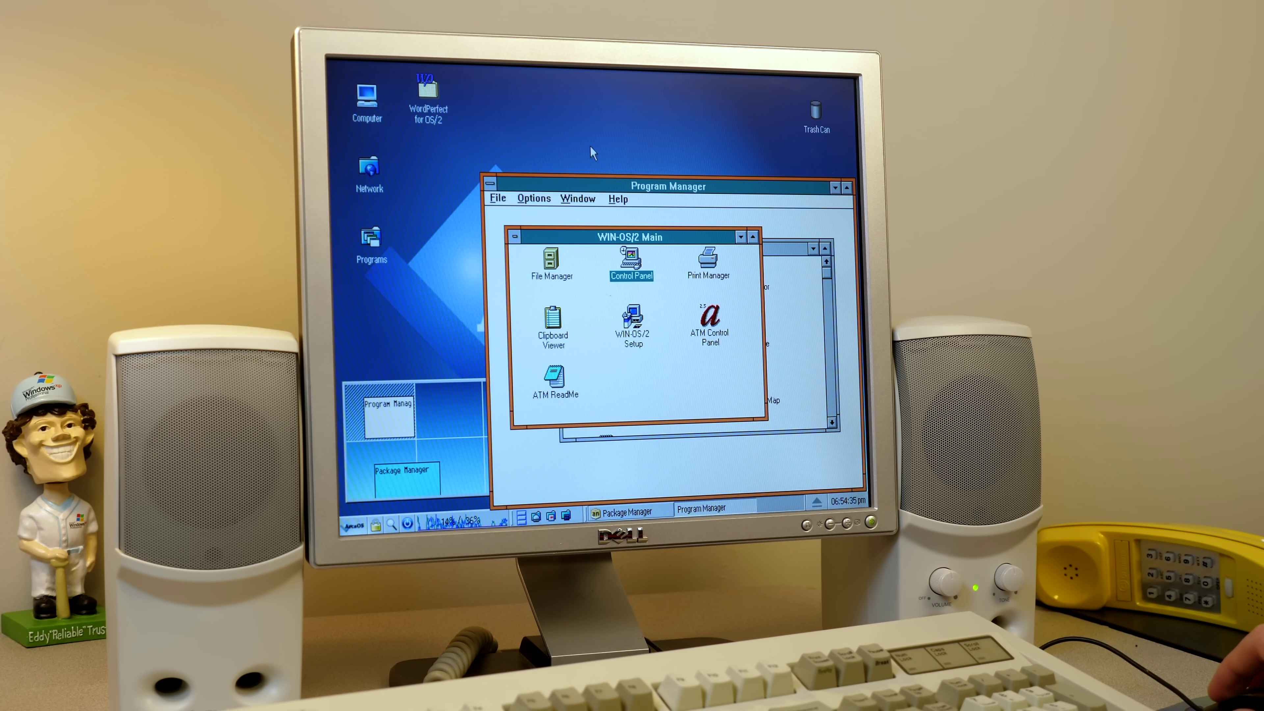
- Move Program Manager up the desktop, reduce its window size slightly, and minimize it
{"action": "left_click_drag", "start_coordinate": [591, 186], "coordinate": [571, 93]}
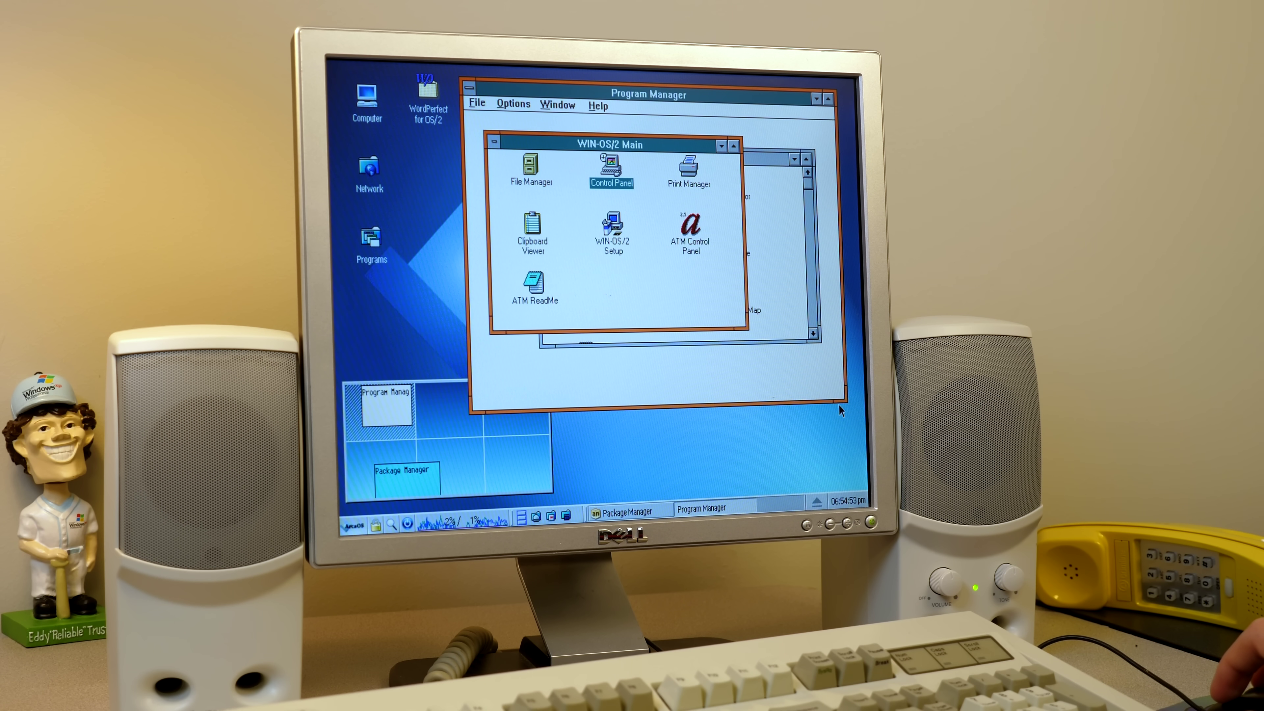
{"action": "left_click_drag", "start_coordinate": [838, 404], "coordinate": [829, 364]}
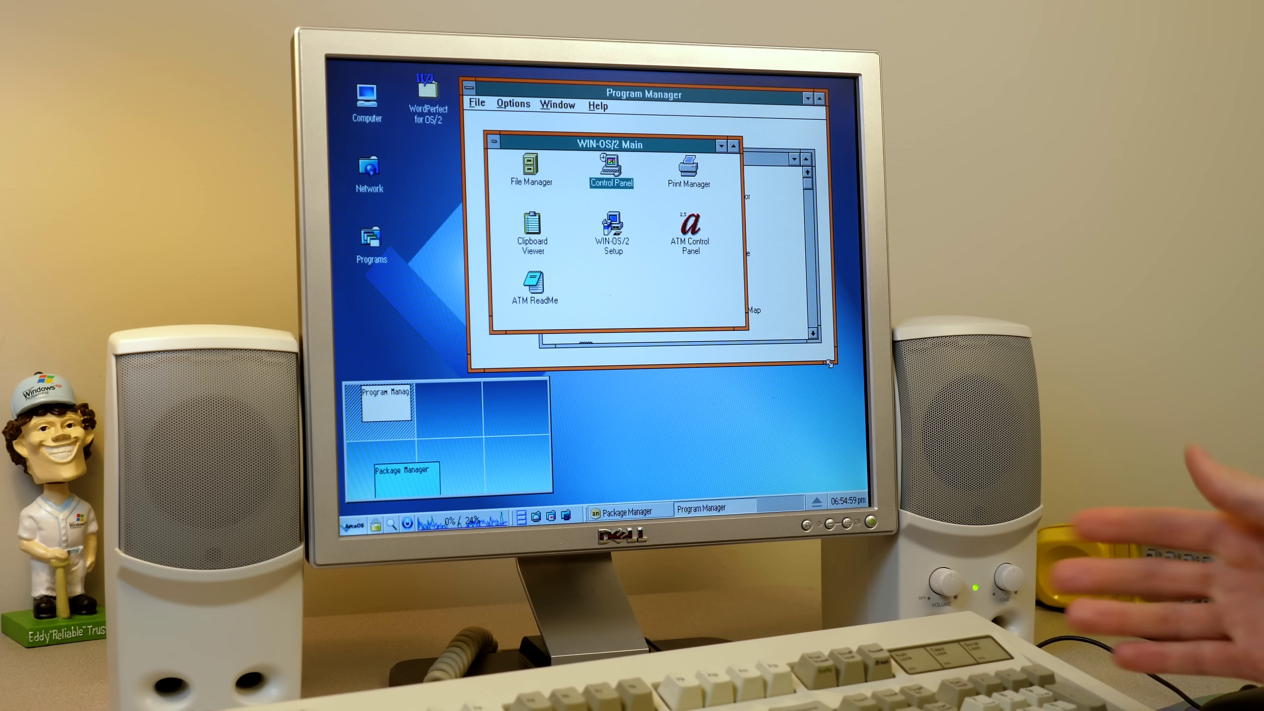
{"action": "left_click_drag", "start_coordinate": [829, 364], "coordinate": [828, 362]}
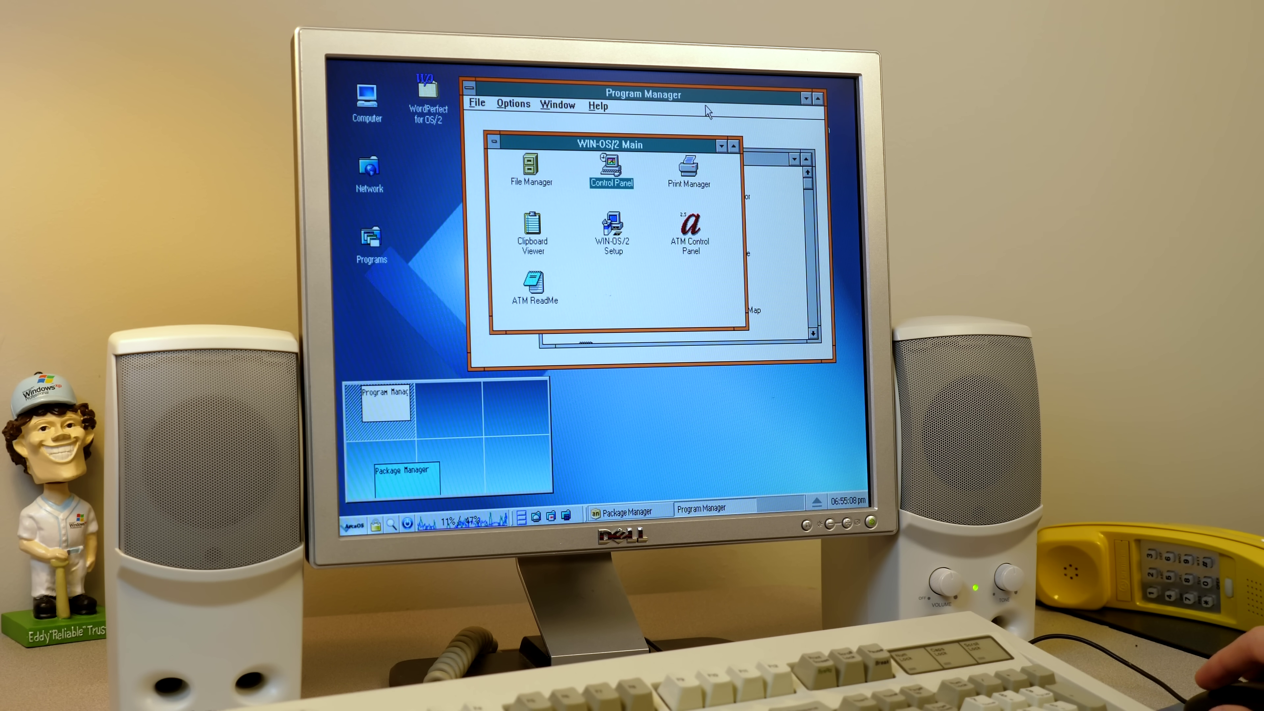
{"action": "left_click_drag", "start_coordinate": [704, 96], "coordinate": [702, 93]}
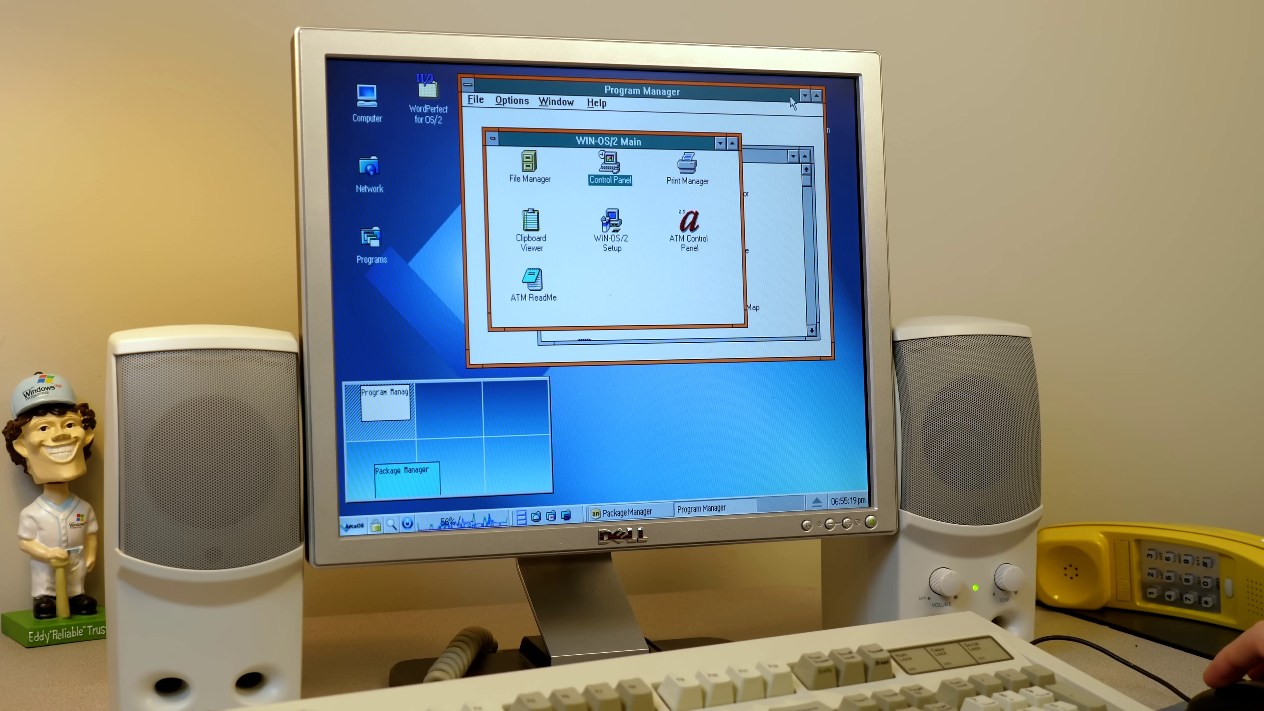
{"action": "left_click", "coordinate": [805, 95]}
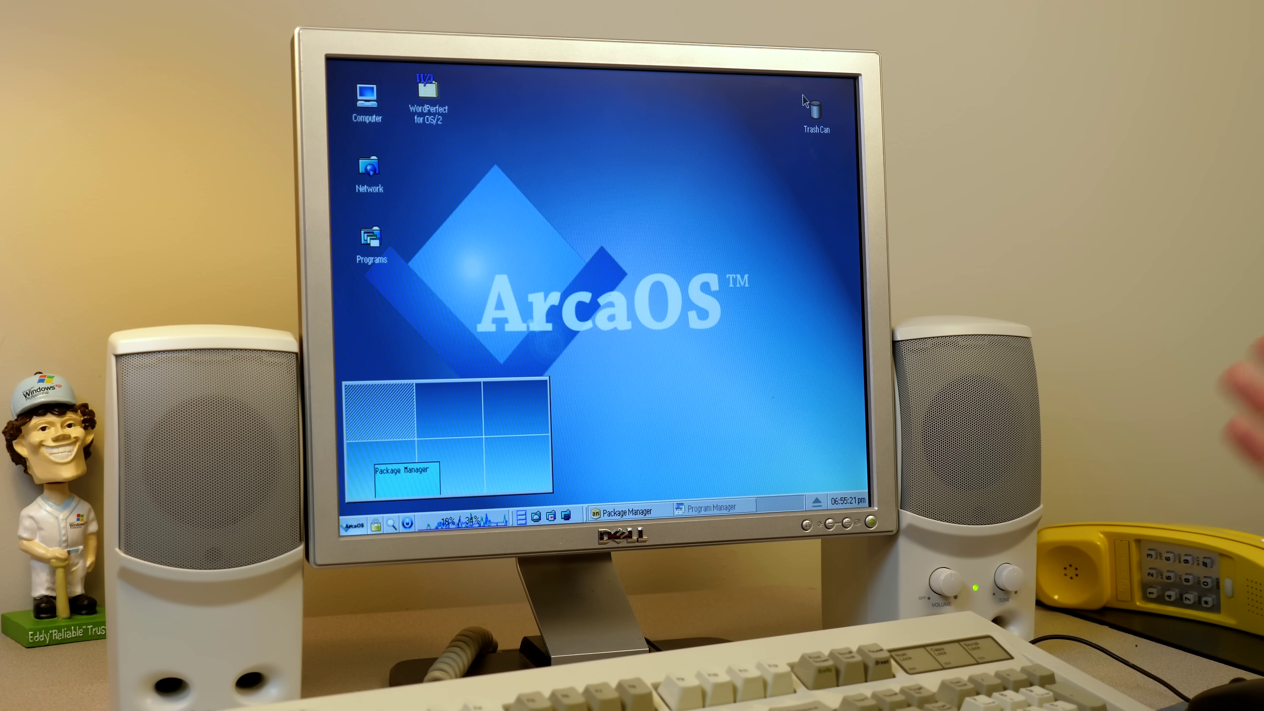
- Switch to the virtual desktop holding the Package Manager, bring its window fully into view, shrink it, and close it
{"action": "left_click", "coordinate": [386, 455]}
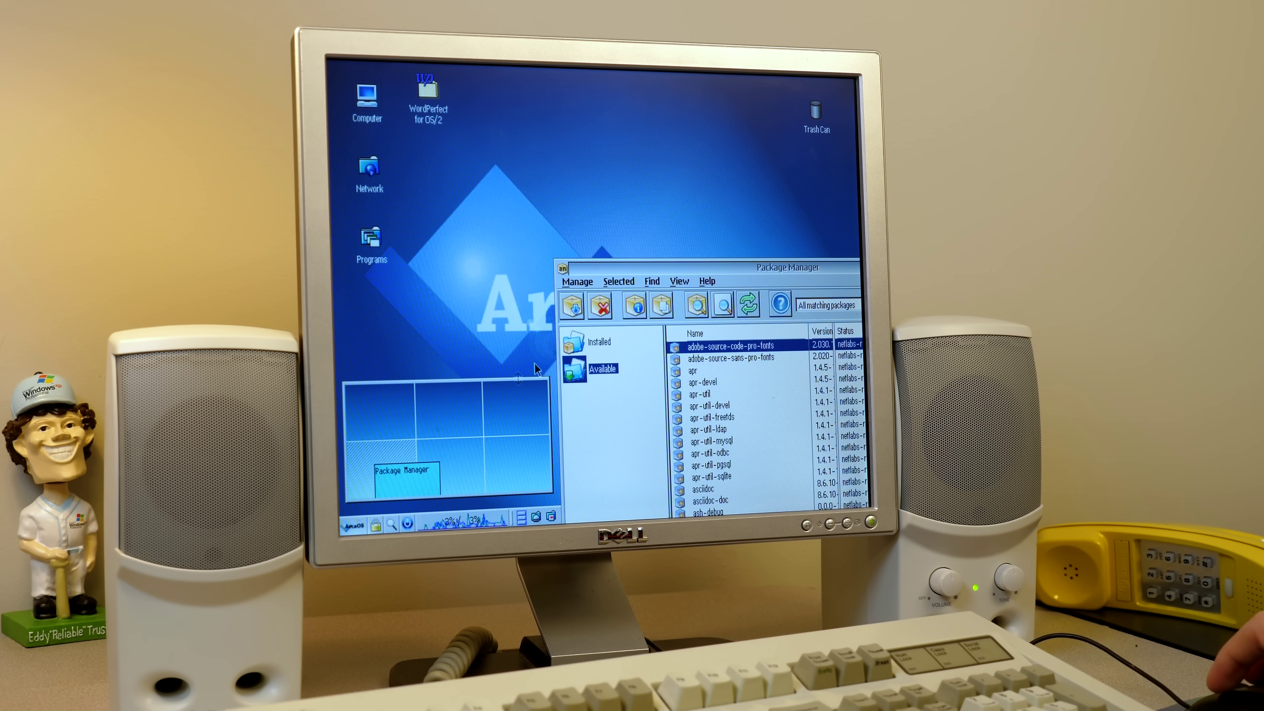
{"action": "left_click_drag", "start_coordinate": [653, 276], "coordinate": [449, 120]}
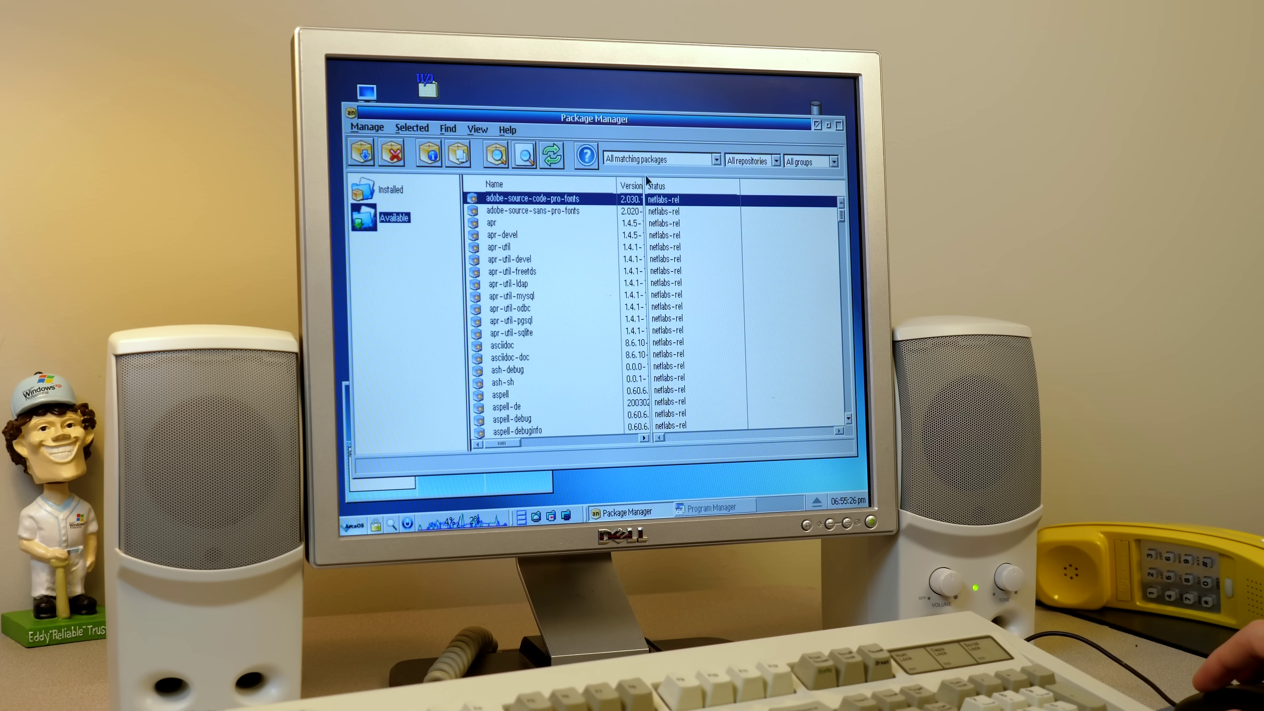
{"action": "left_click_drag", "start_coordinate": [853, 457], "coordinate": [766, 433]}
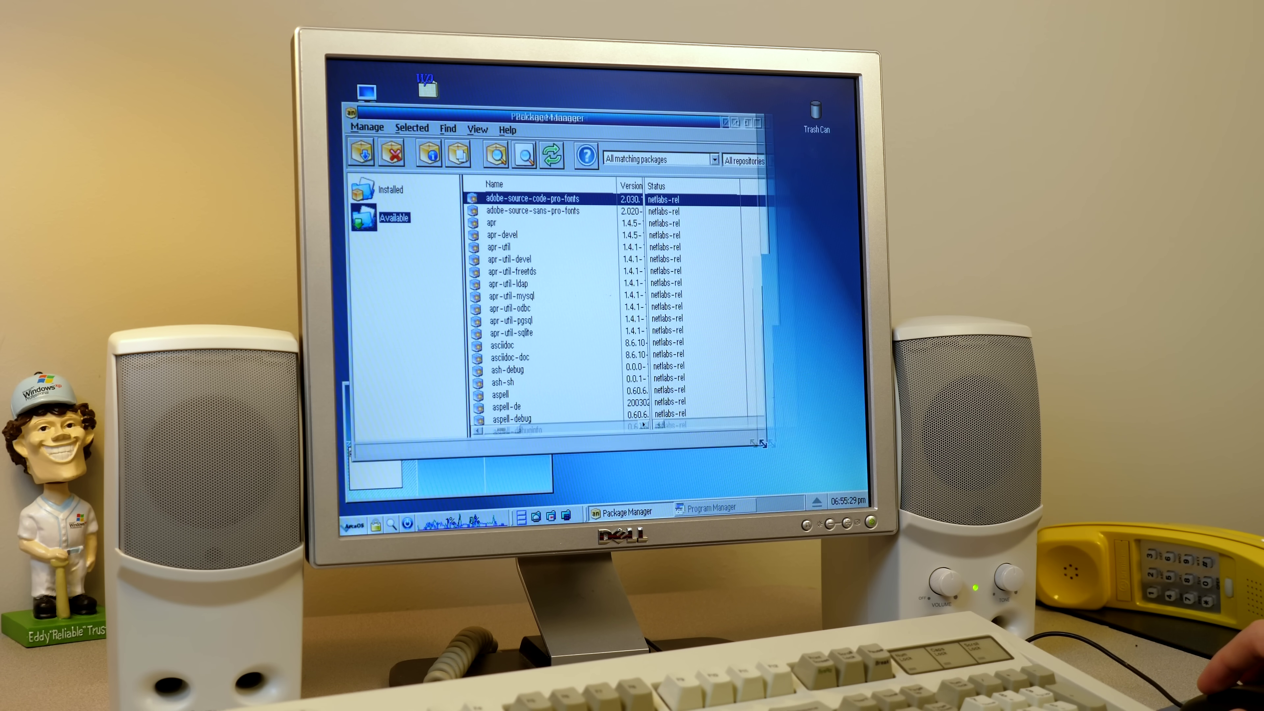
{"action": "left_click_drag", "start_coordinate": [591, 123], "coordinate": [687, 134]}
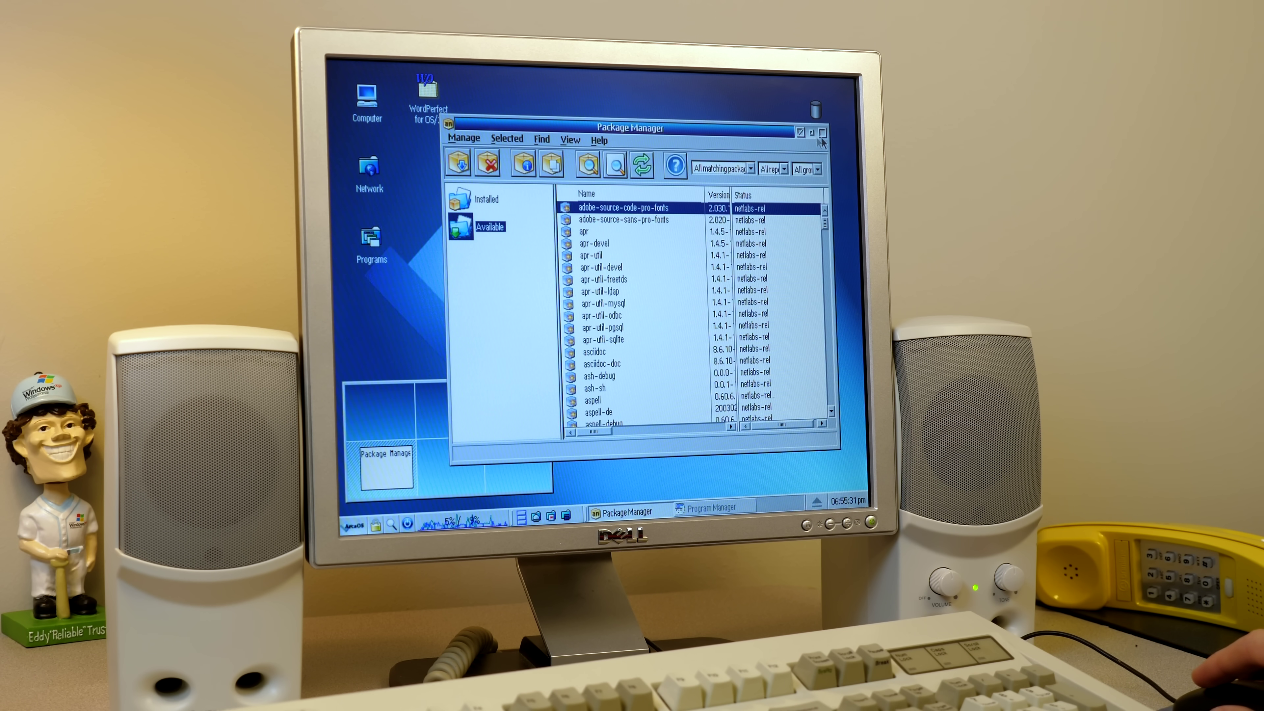
{"action": "left_click", "coordinate": [799, 133]}
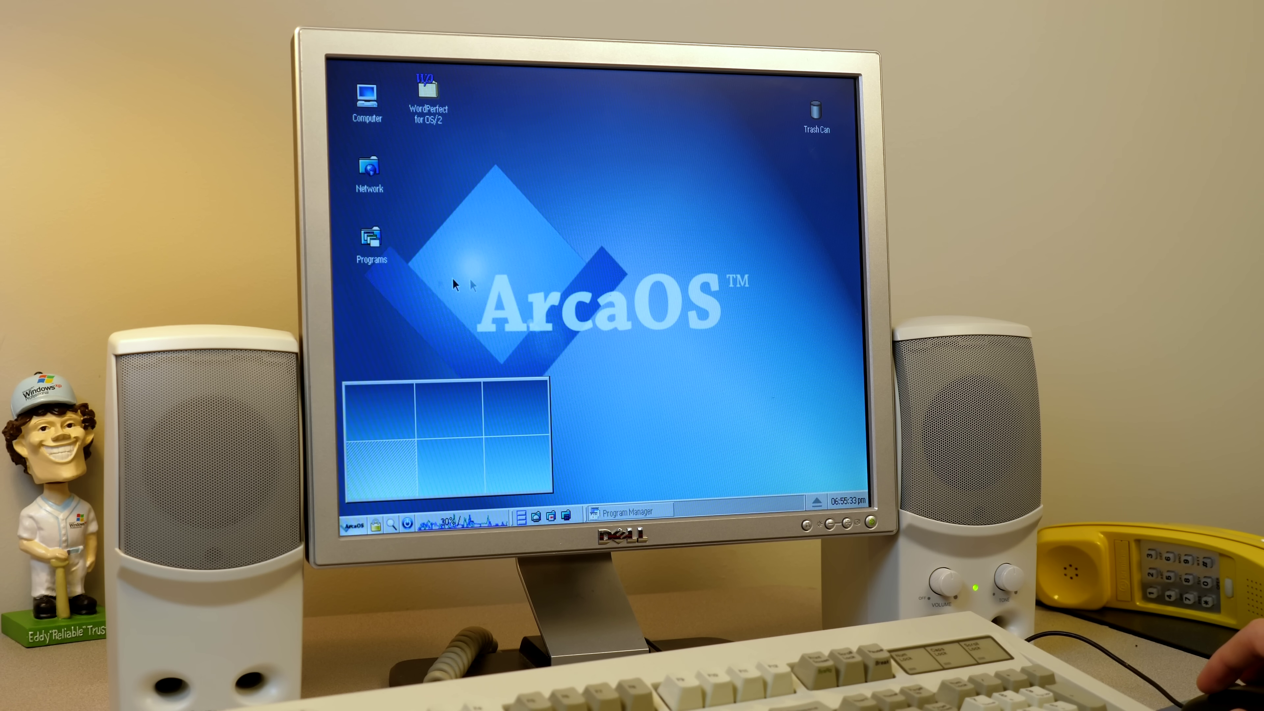
{"action": "left_click_drag", "start_coordinate": [451, 241], "coordinate": [763, 353]}
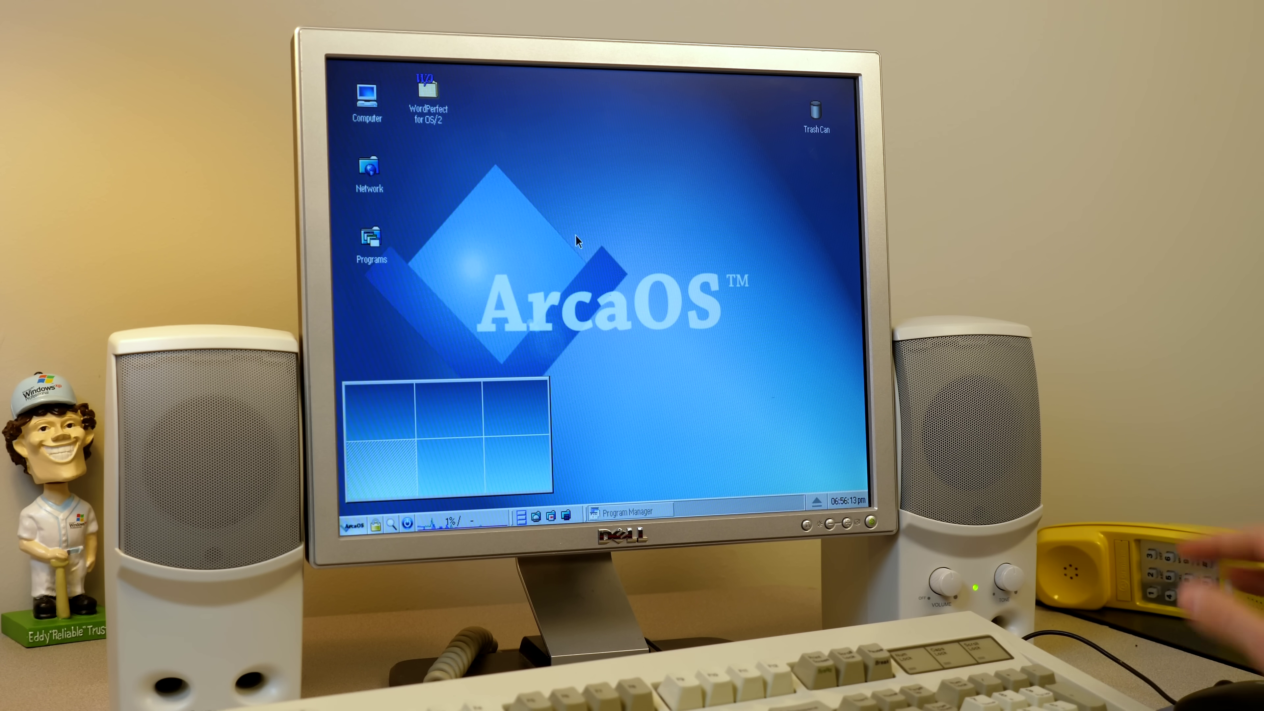
{"action": "left_click_drag", "start_coordinate": [452, 239], "coordinate": [759, 357]}
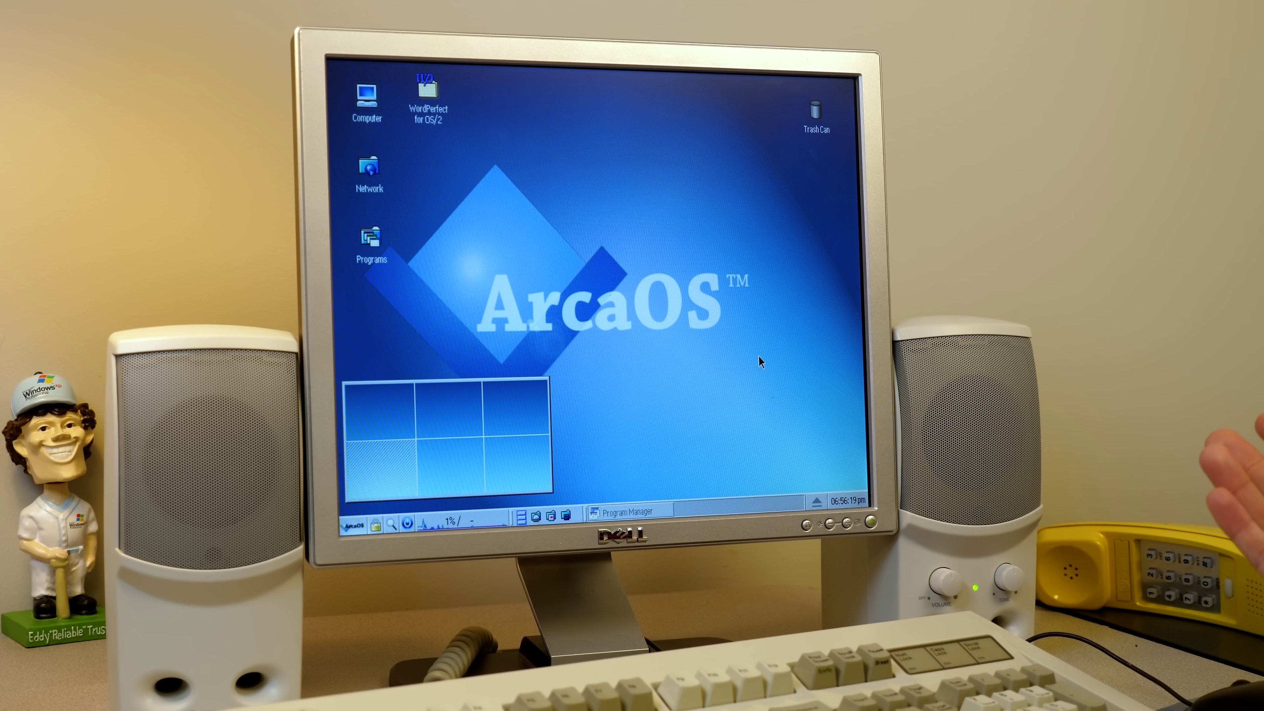